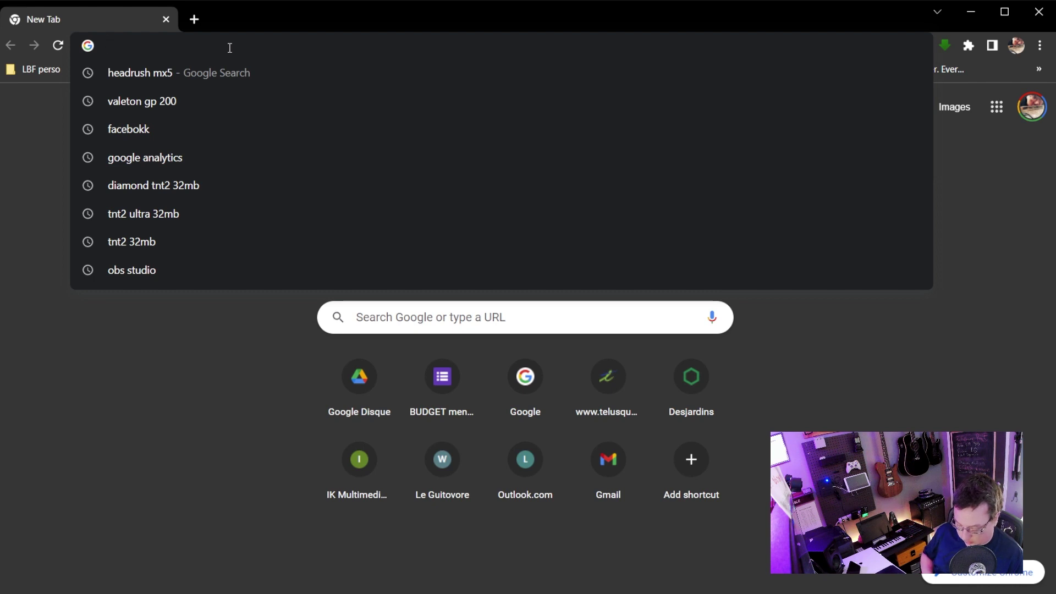
# Open the website statistics page at leguitovore.com/awstats
pyautogui.write('le')
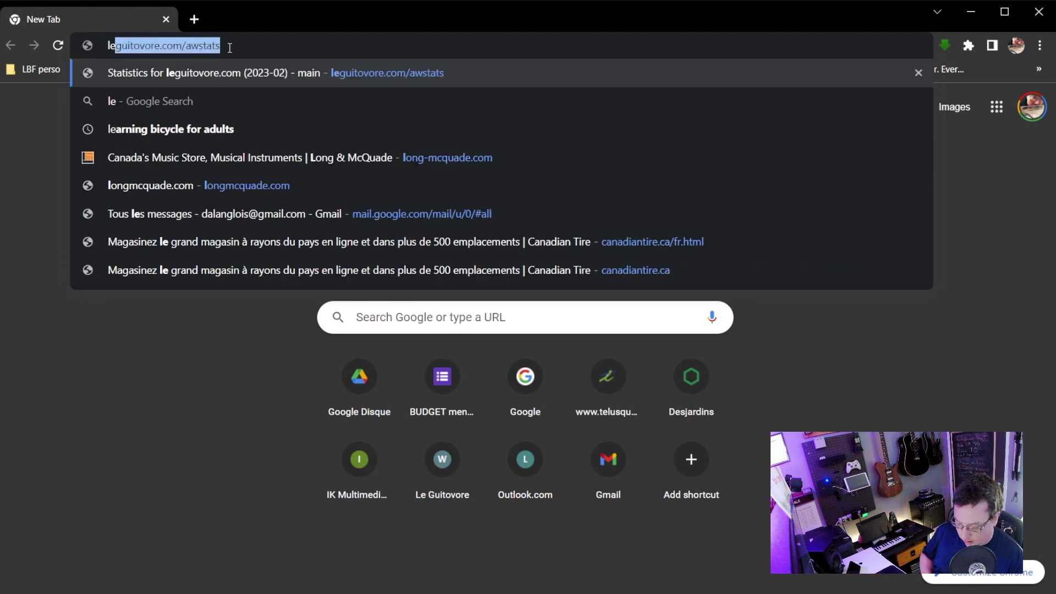
pyautogui.write('guitovore.co')
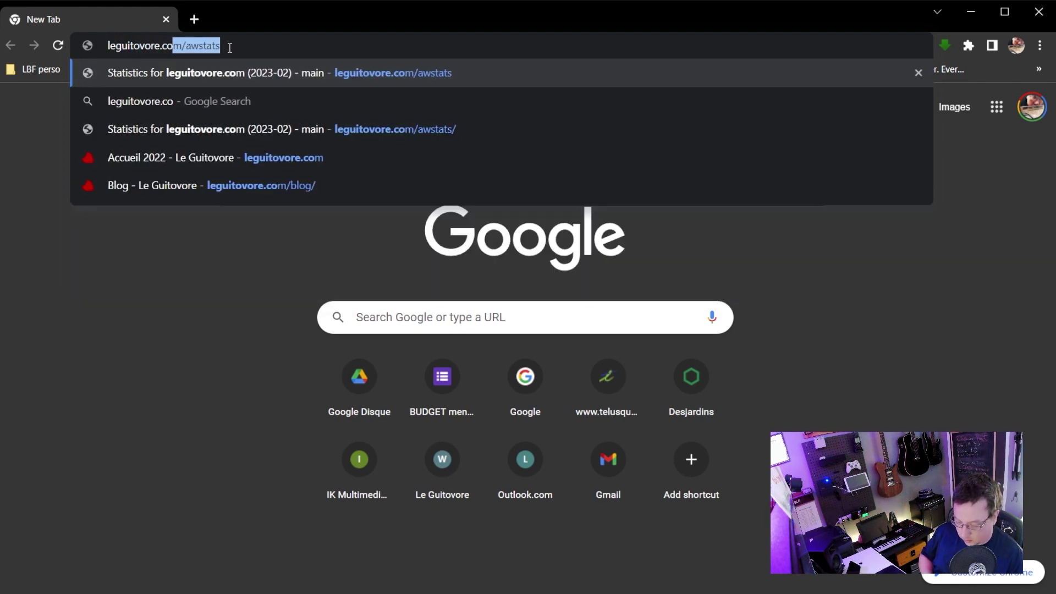
pyautogui.write('m/awstats')
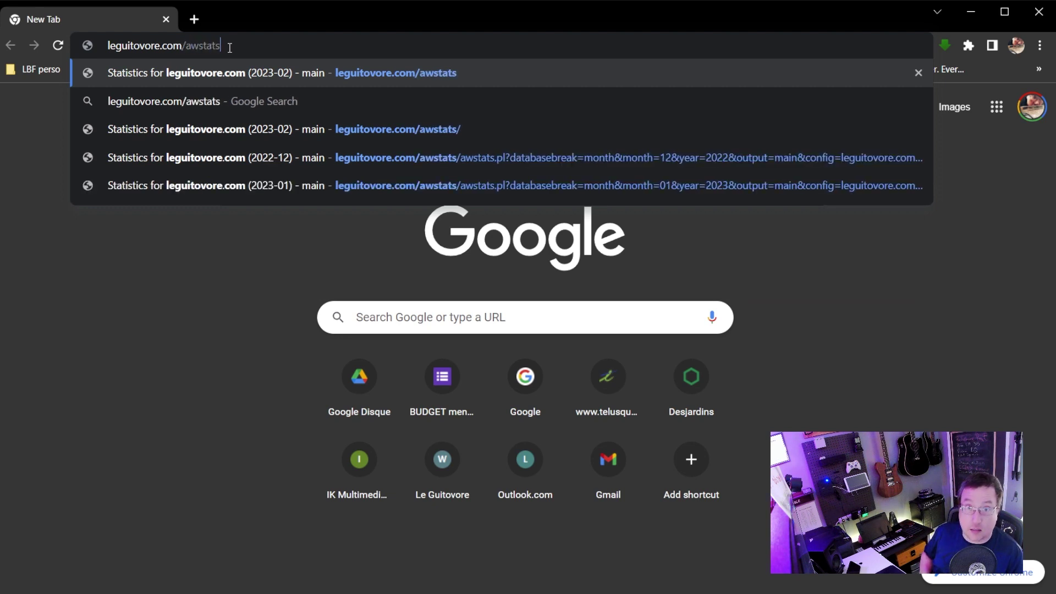
pyautogui.press('Return')
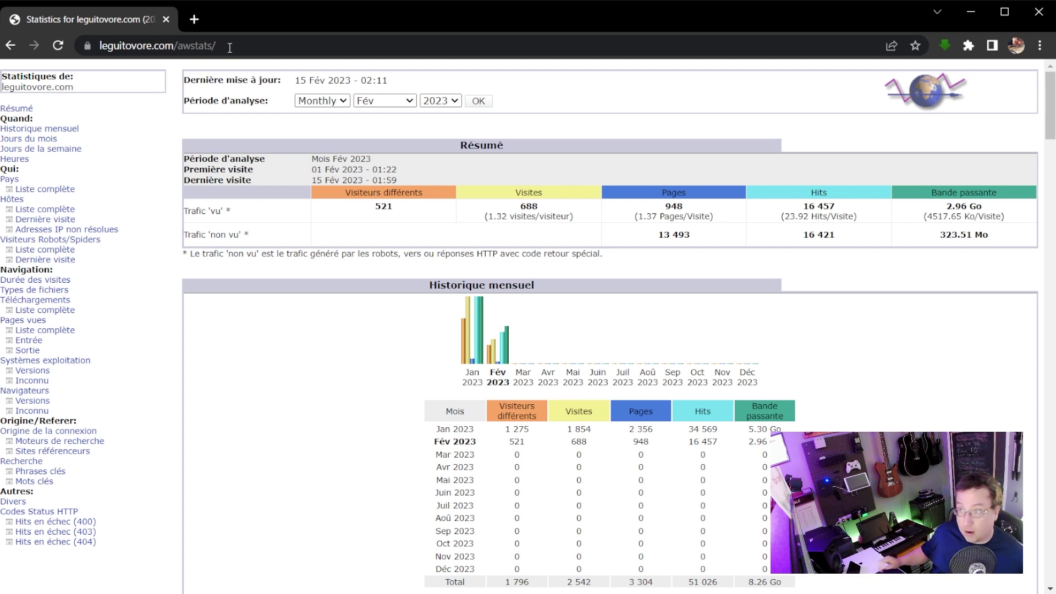
# Examine the monthly history, days of the month, visitor countries, hosts and robots statistics for leguitovore.com
pyautogui.click(44, 132)
pyautogui.scroll(-3, 448, 359)
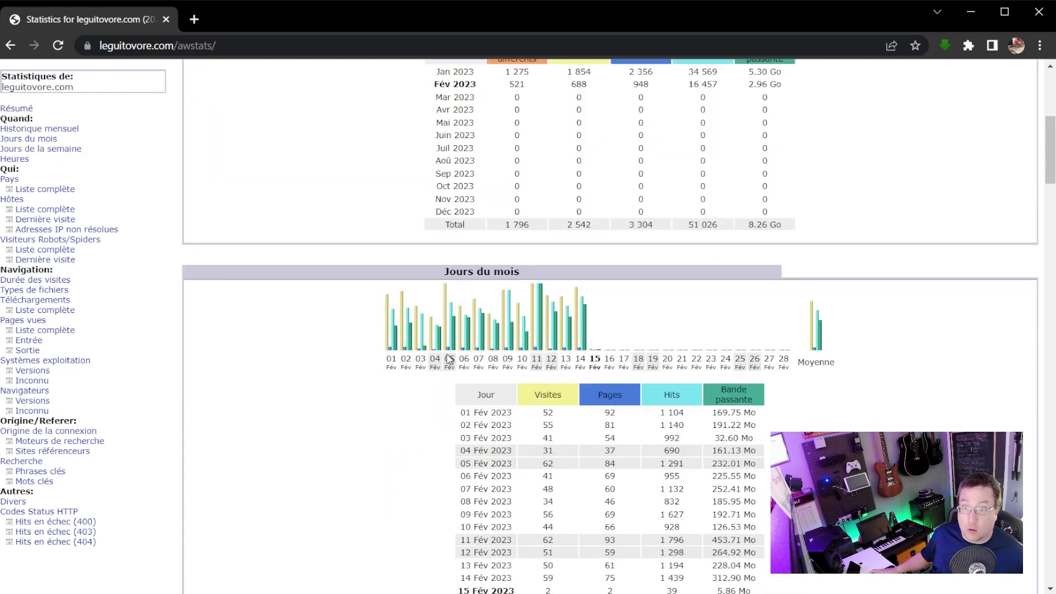
pyautogui.scroll(-1, 489, 413)
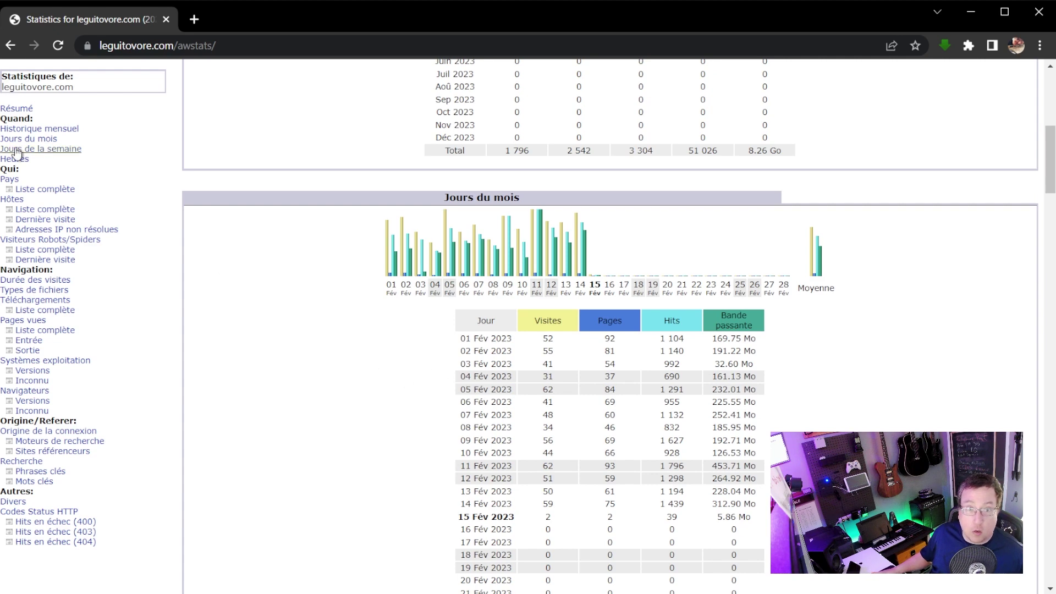
pyautogui.click(14, 179)
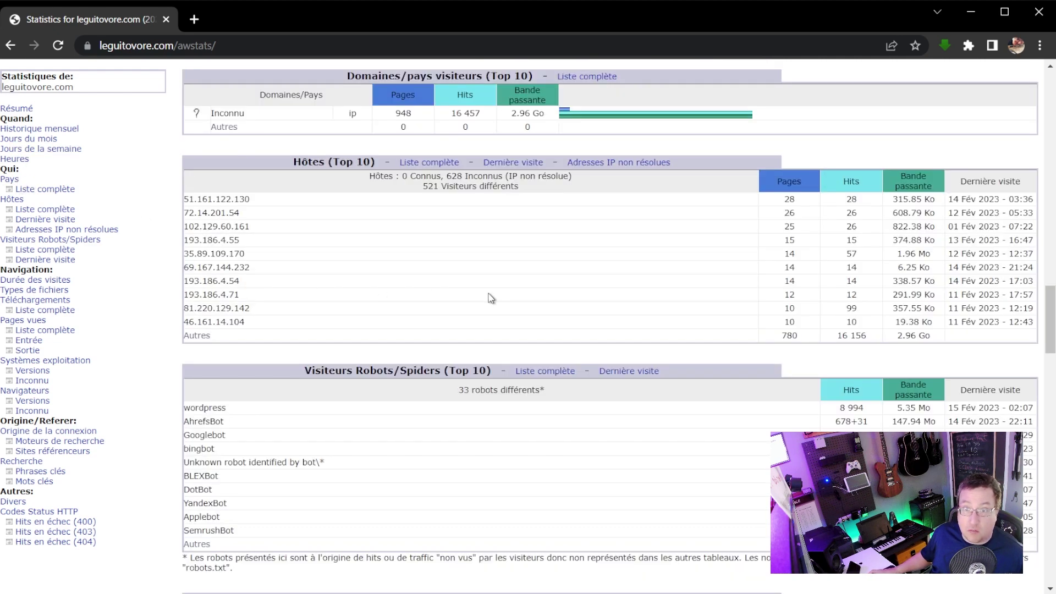
pyautogui.scroll(3, 516, 351)
pyautogui.scroll(-3, 461, 350)
pyautogui.scroll(-1, 465, 356)
pyautogui.scroll(8, 465, 356)
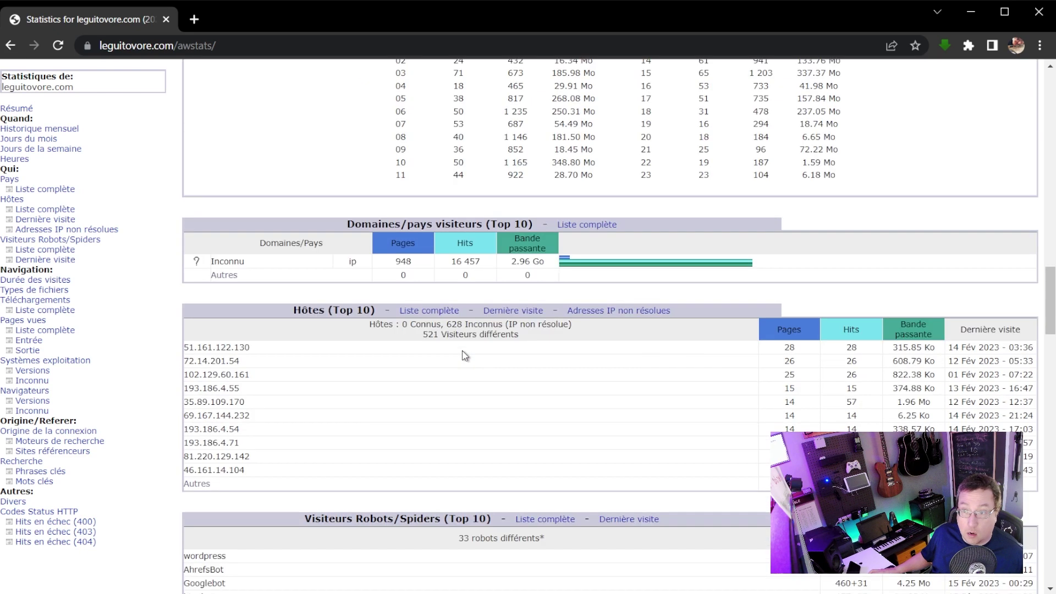
# Review the visit durations, viewed pages, operating systems, referring sites and search engines statistics
pyautogui.click(35, 280)
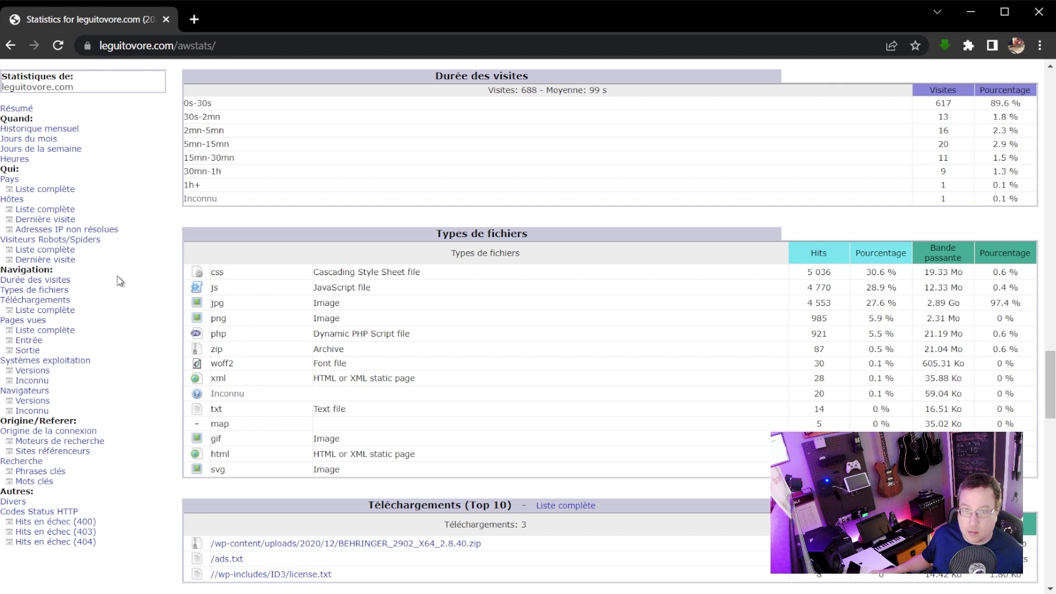
pyautogui.click(28, 323)
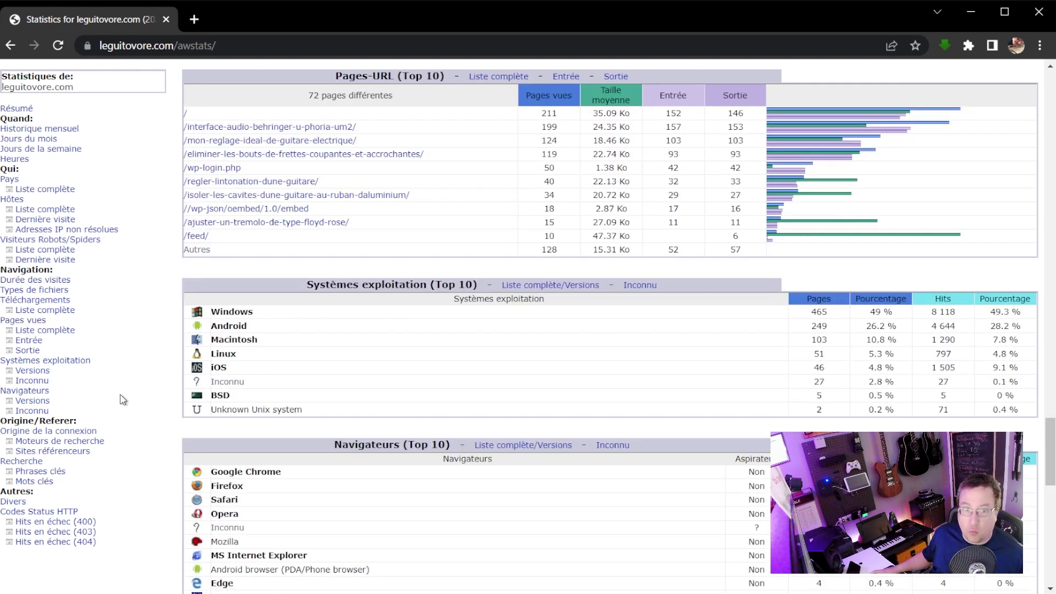
pyautogui.click(48, 363)
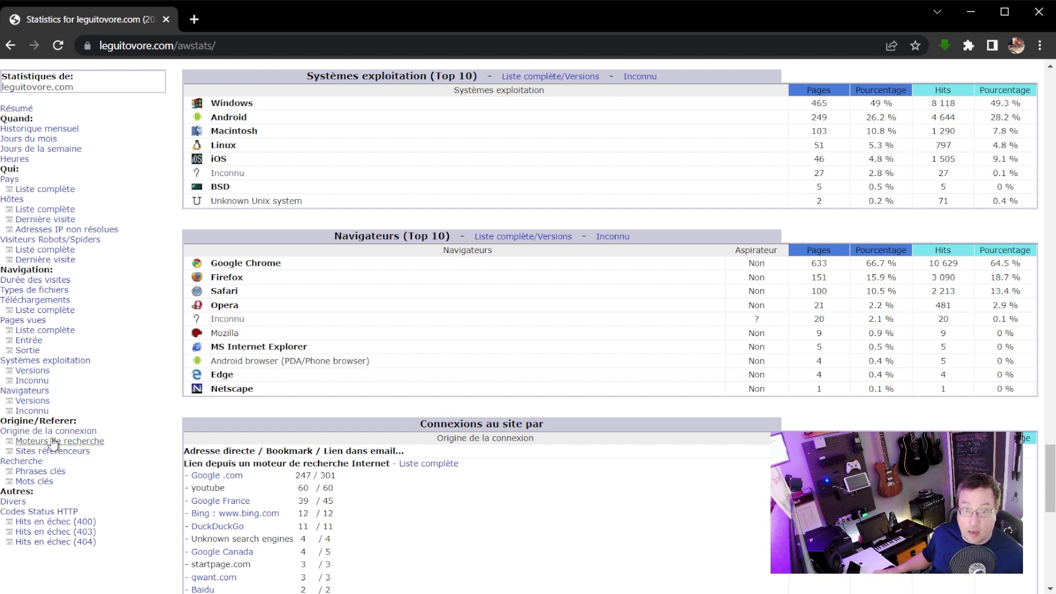
pyautogui.click(55, 455)
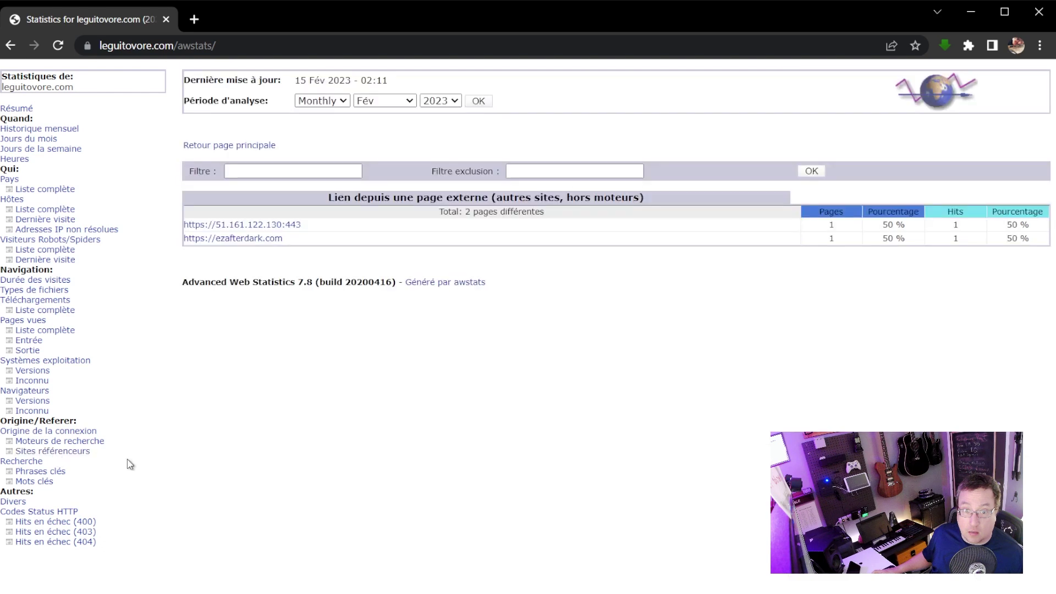
pyautogui.click(82, 441)
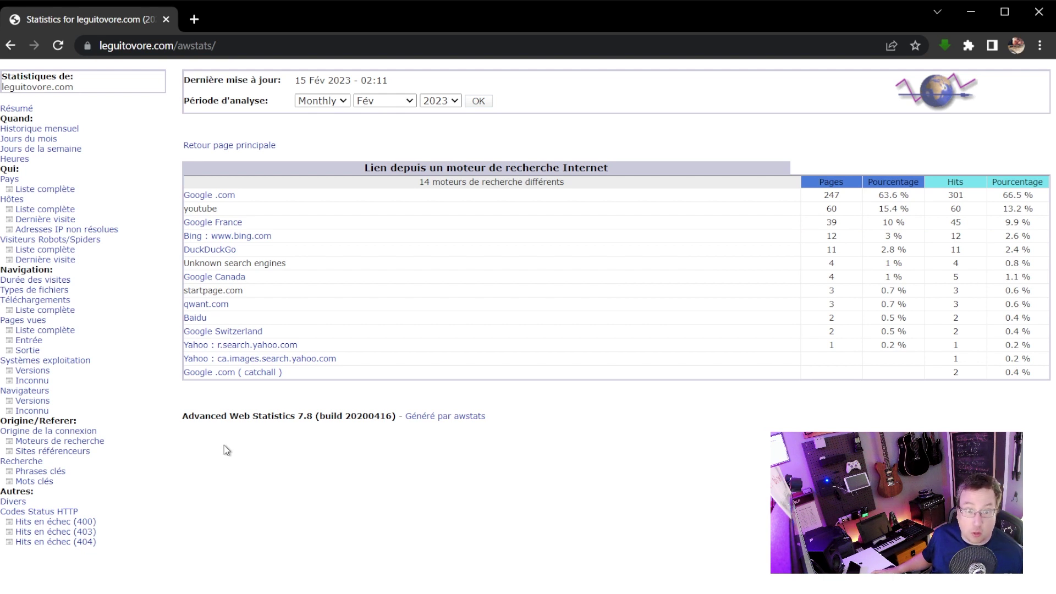
# Search the web for "google analytics" and open the Google Analytics site
pyautogui.click(223, 43)
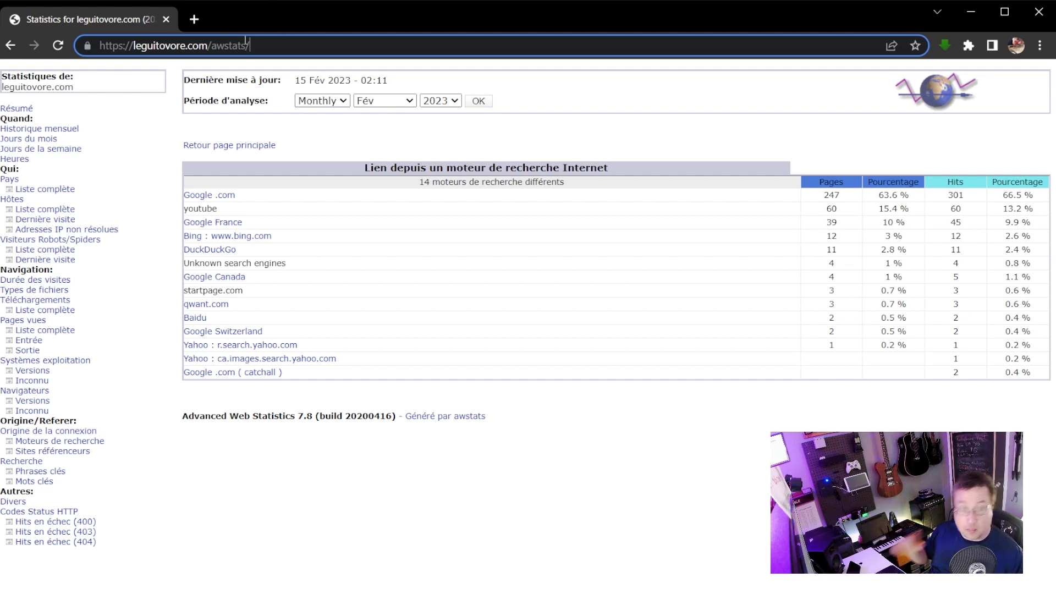
pyautogui.moveTo(246, 44); pyautogui.dragTo(81, 55)
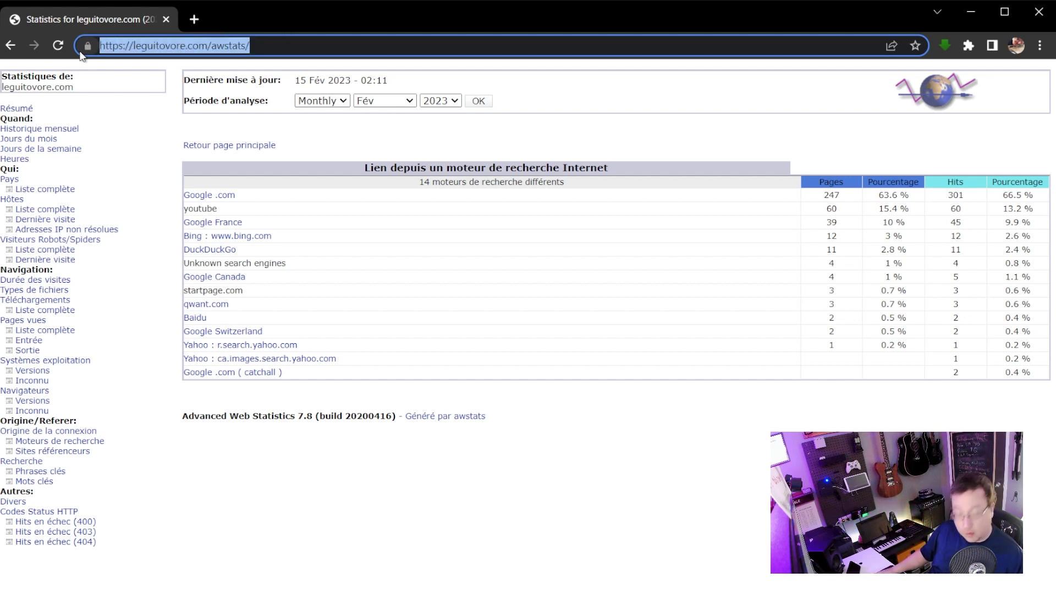
pyautogui.write('google a')
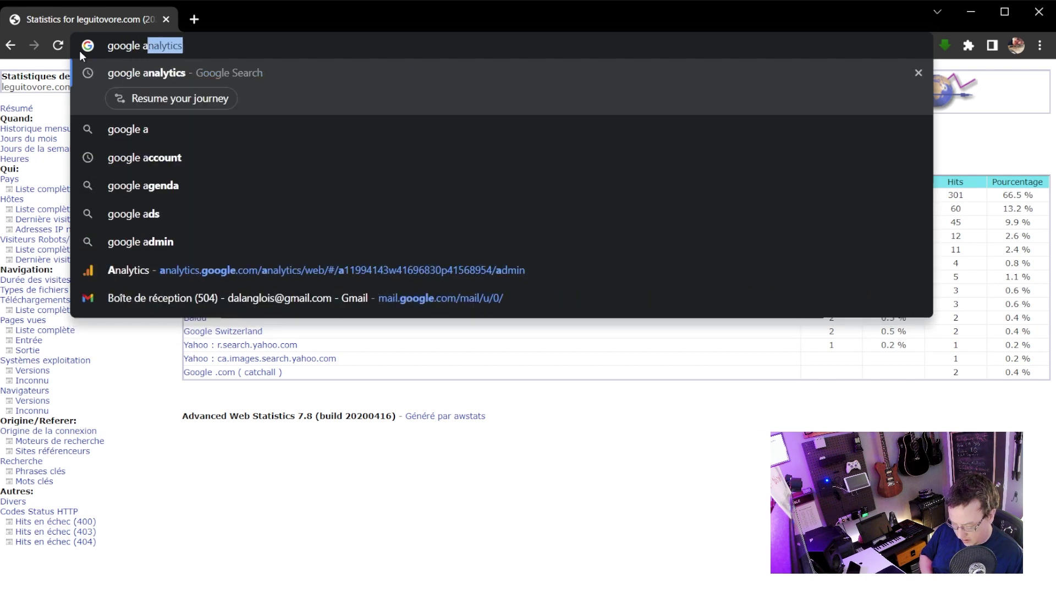
pyautogui.write('nalytics')
pyautogui.press('Return')
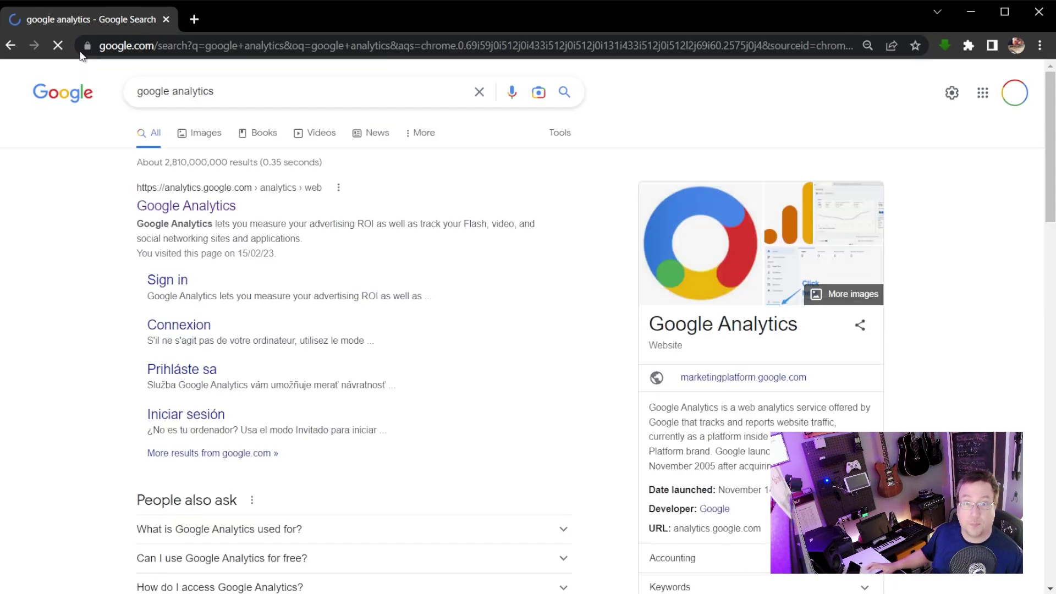
pyautogui.click(223, 207)
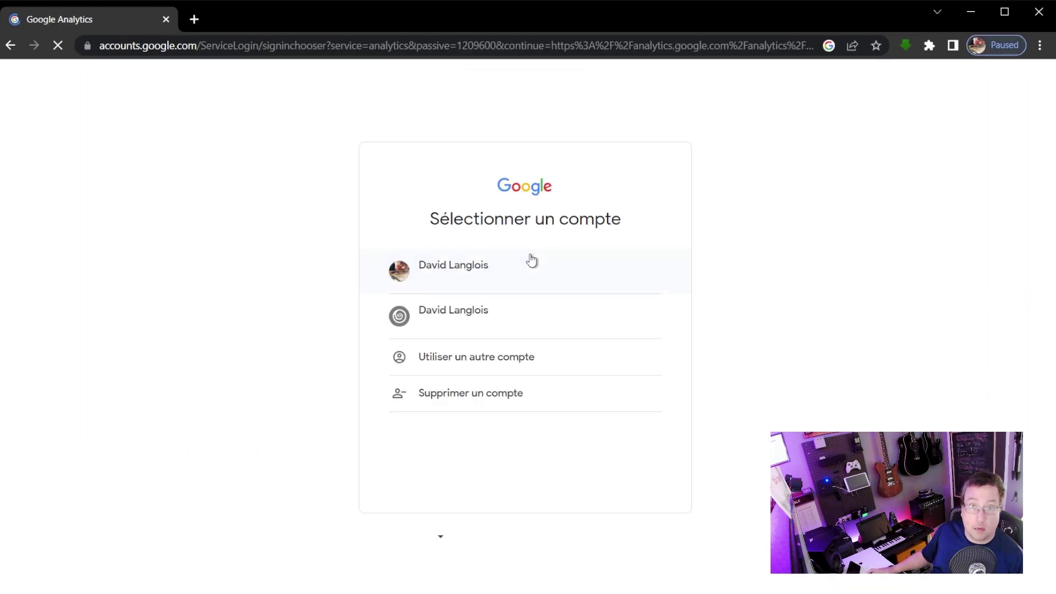
# Sign in to Google Analytics with the first listed account and enter its password
pyautogui.click(443, 275)
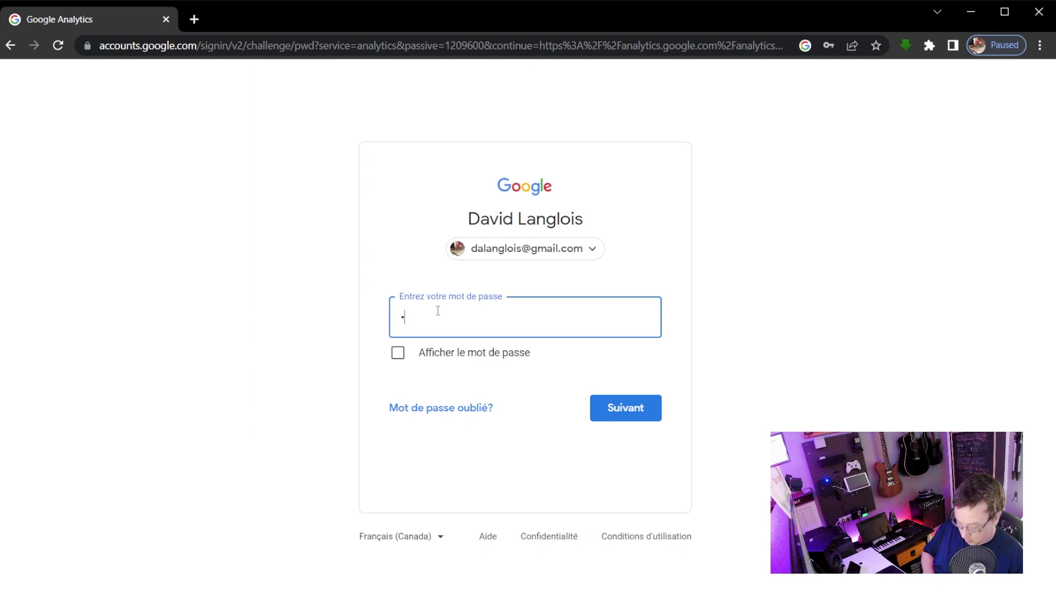
pyautogui.hotkey('ctrl', 'v')
pyautogui.press('Return')
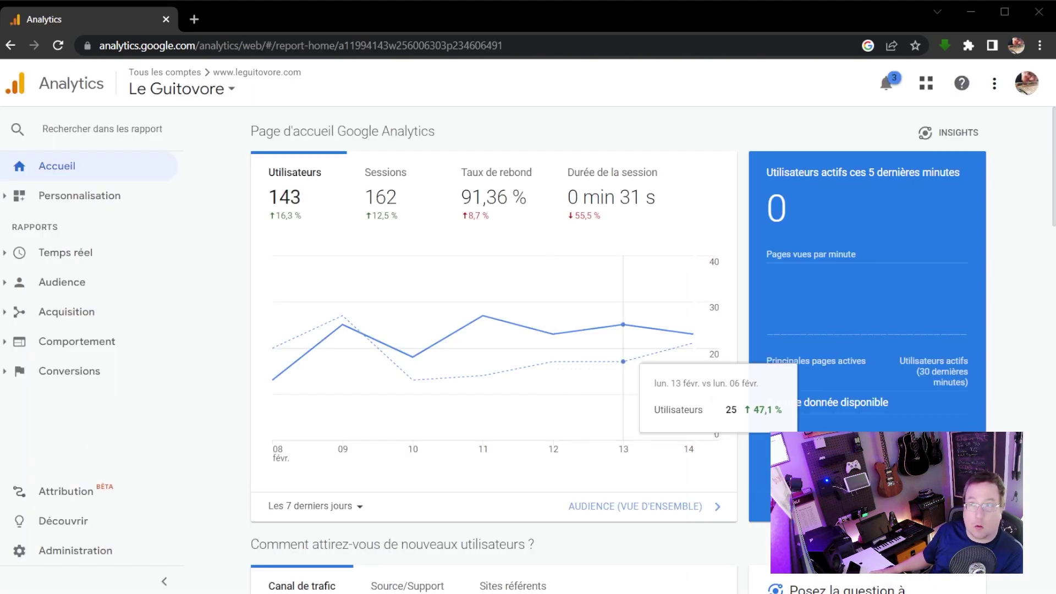
# Start creating a new property from the administration settings and enter the owner's multimedia business name as the site name
pyautogui.moveTo(412, 380)
pyautogui.moveTo(342, 325)
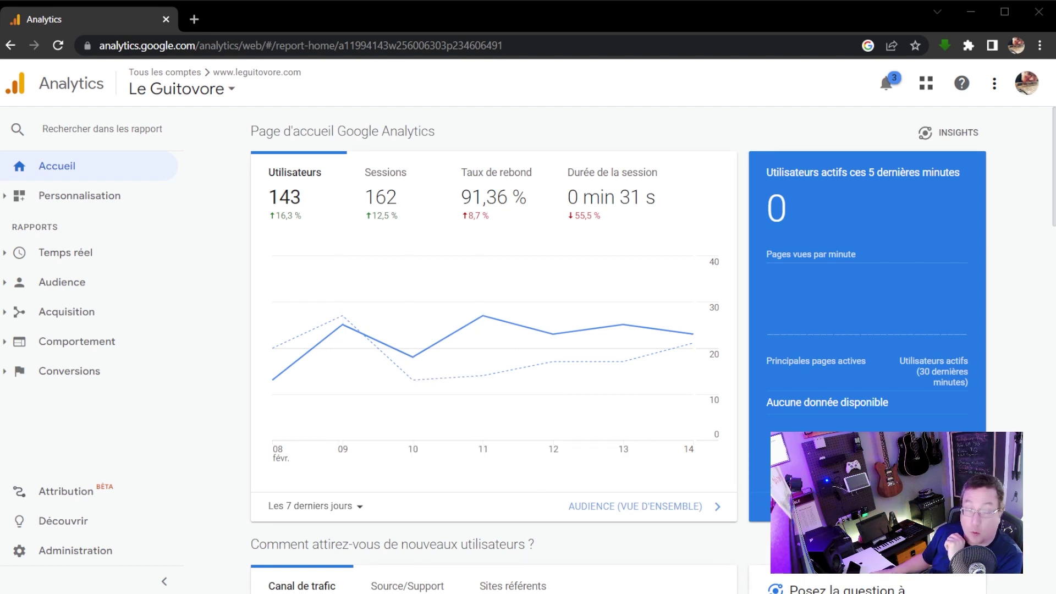
pyautogui.moveTo(272, 380)
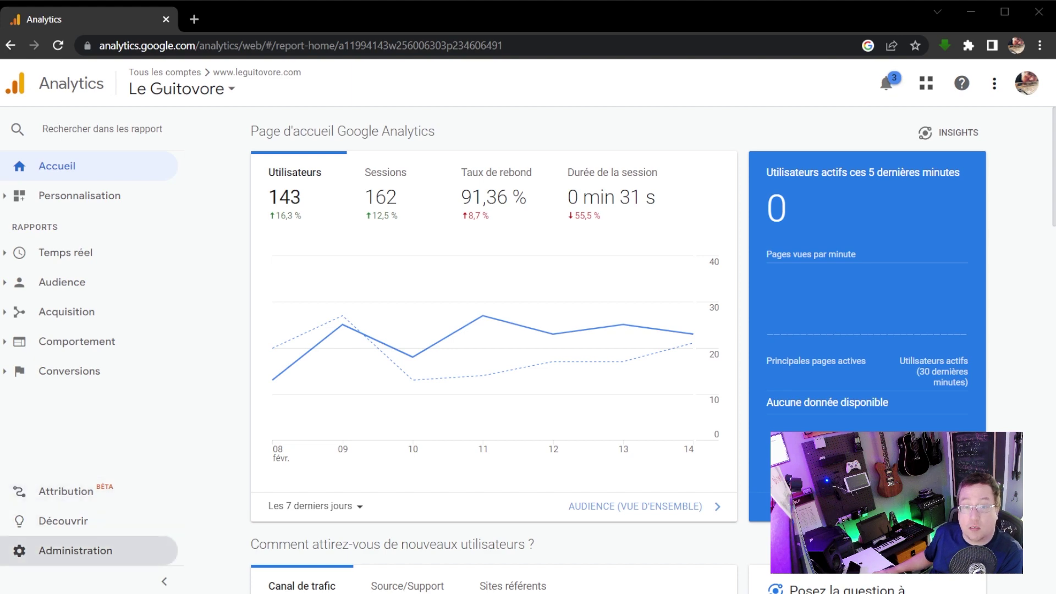
pyautogui.click(76, 554)
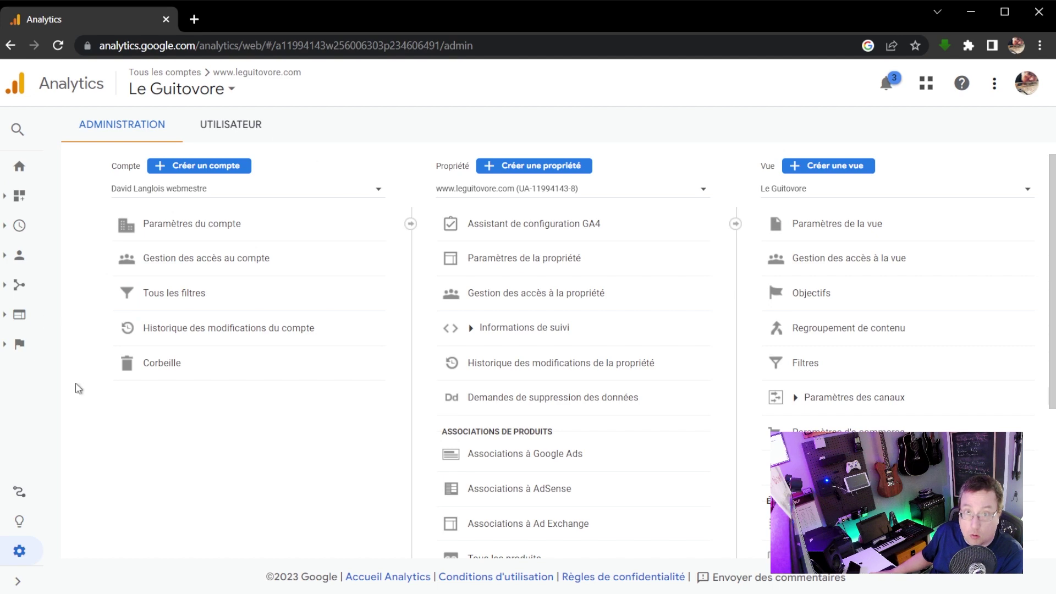
pyautogui.click(572, 171)
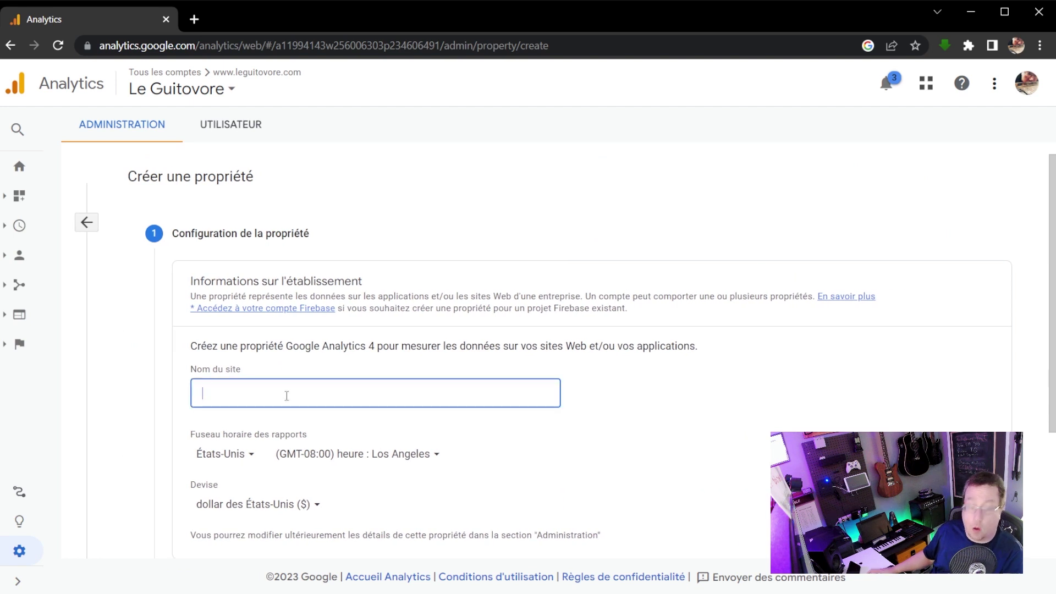
pyautogui.write('David Langlois Multimédia')
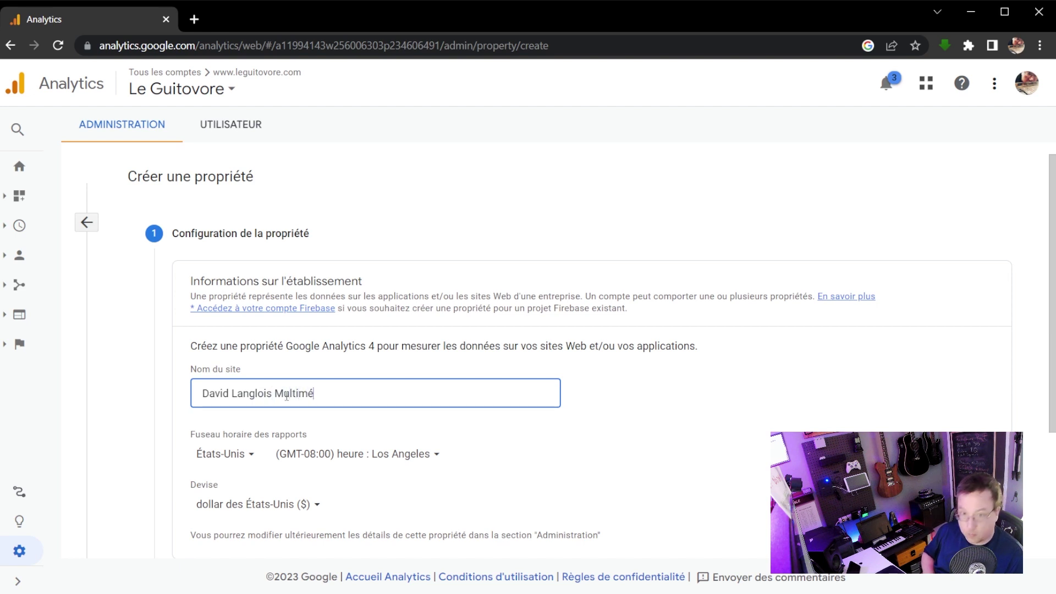
# Set the property's reporting time zone to Canada (Toronto) and its currency to Canadian dollar, and continue to the company information
pyautogui.click(239, 467)
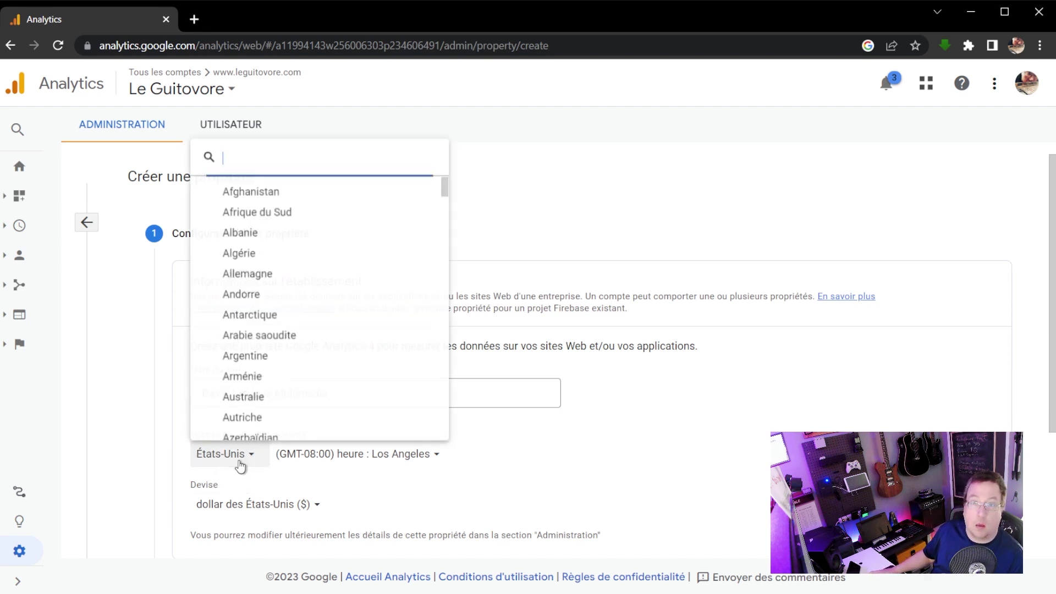
pyautogui.click(680, 362)
pyautogui.scroll(-1, 471, 377)
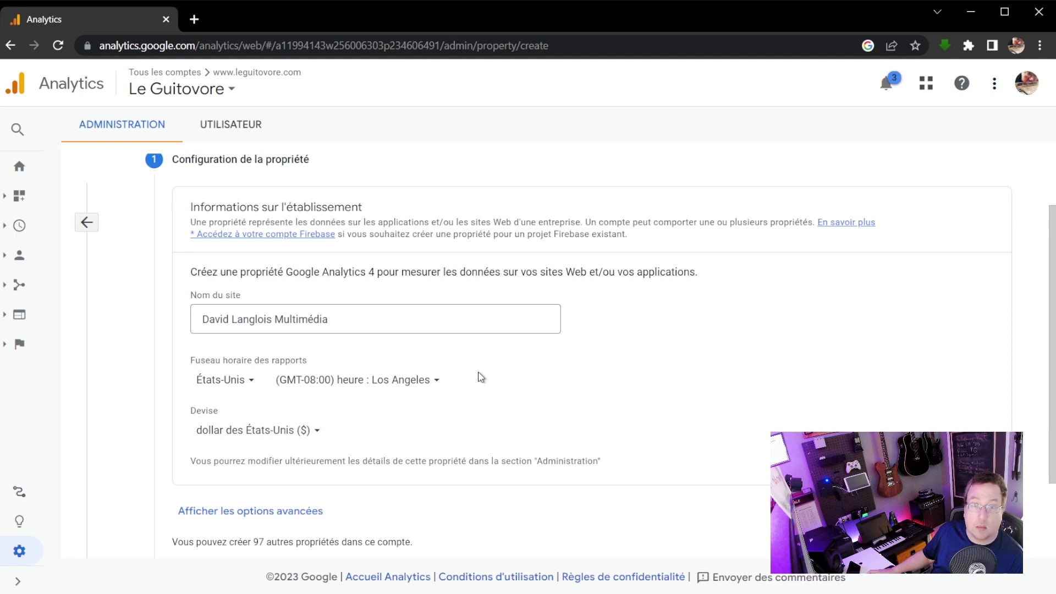
pyautogui.click(220, 379)
pyautogui.click(248, 275)
pyautogui.click(253, 431)
pyautogui.click(270, 279)
pyautogui.scroll(-2, 271, 455)
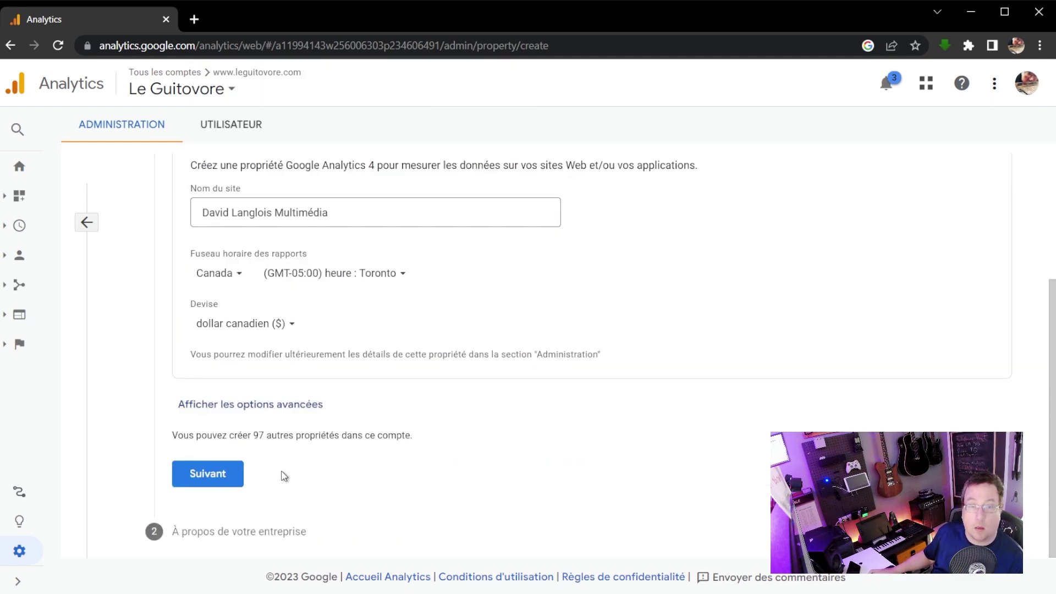
pyautogui.click(214, 473)
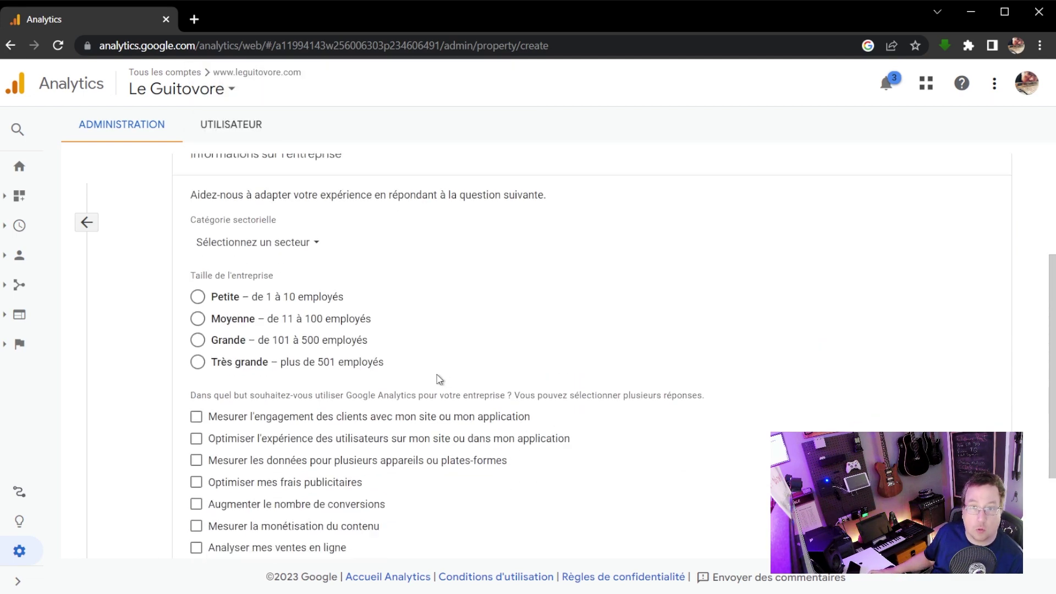
# Create the property, leaving the sector, company size and usage goals unselected
pyautogui.scroll(3, 308, 258)
pyautogui.scroll(-5, 407, 356)
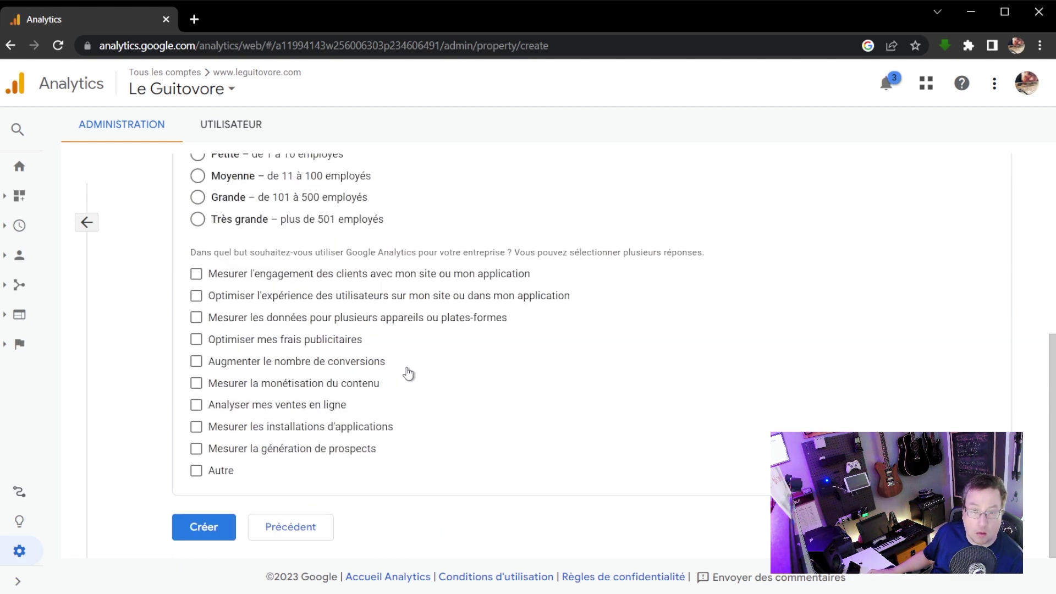
pyautogui.click(208, 528)
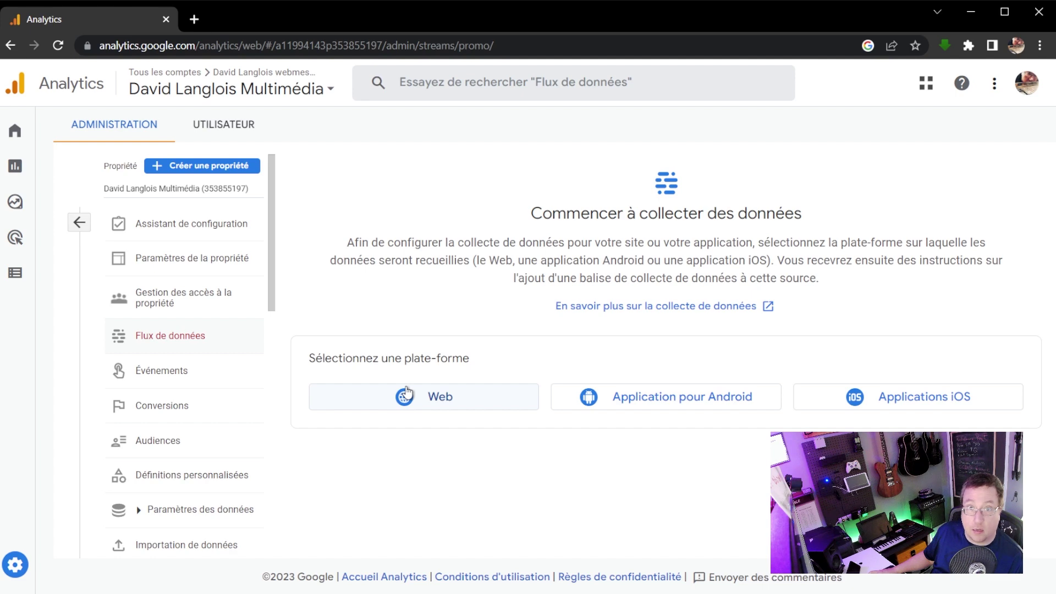
pyautogui.click(421, 403)
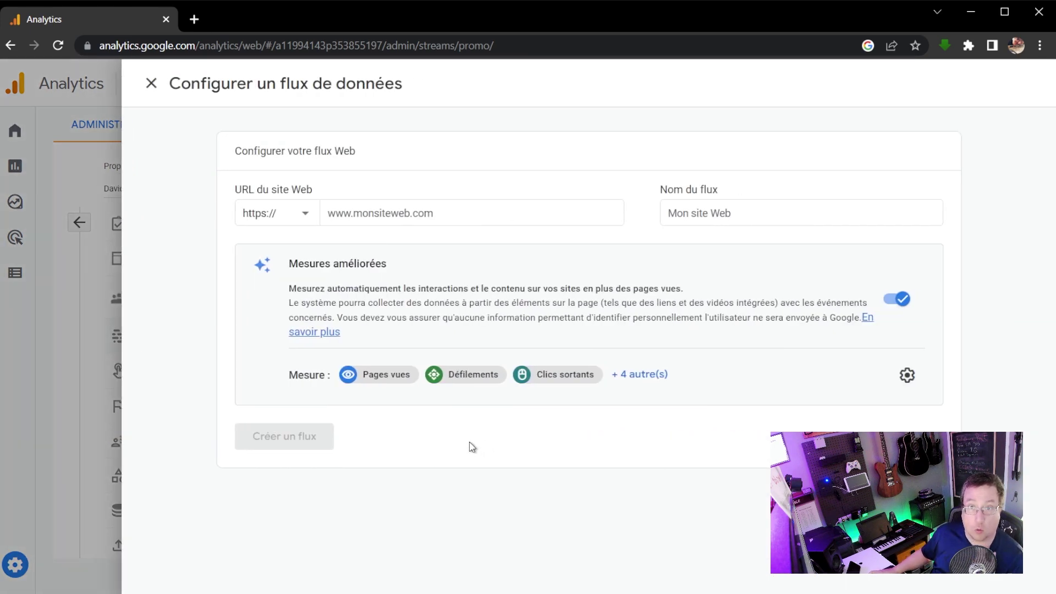
pyautogui.click(448, 213)
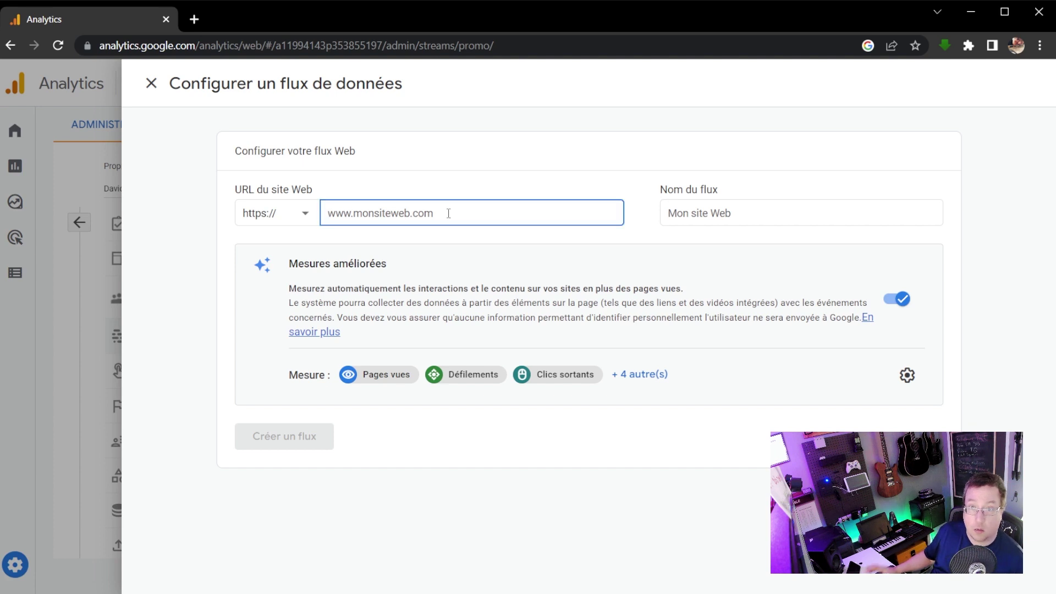
pyautogui.write('www.dalanglo')
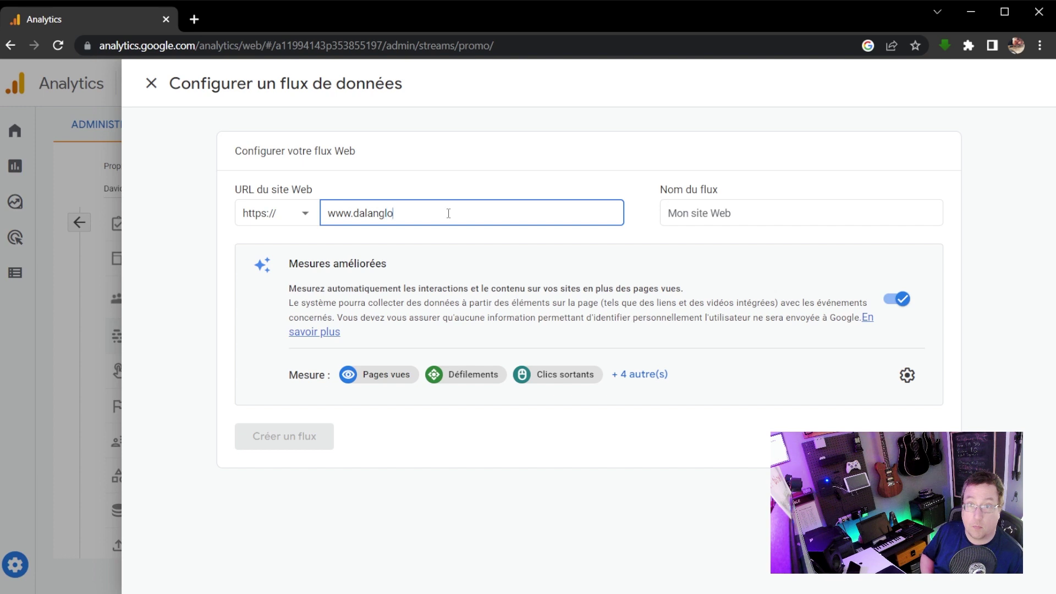
pyautogui.write('is.com')
pyautogui.press('Tab')
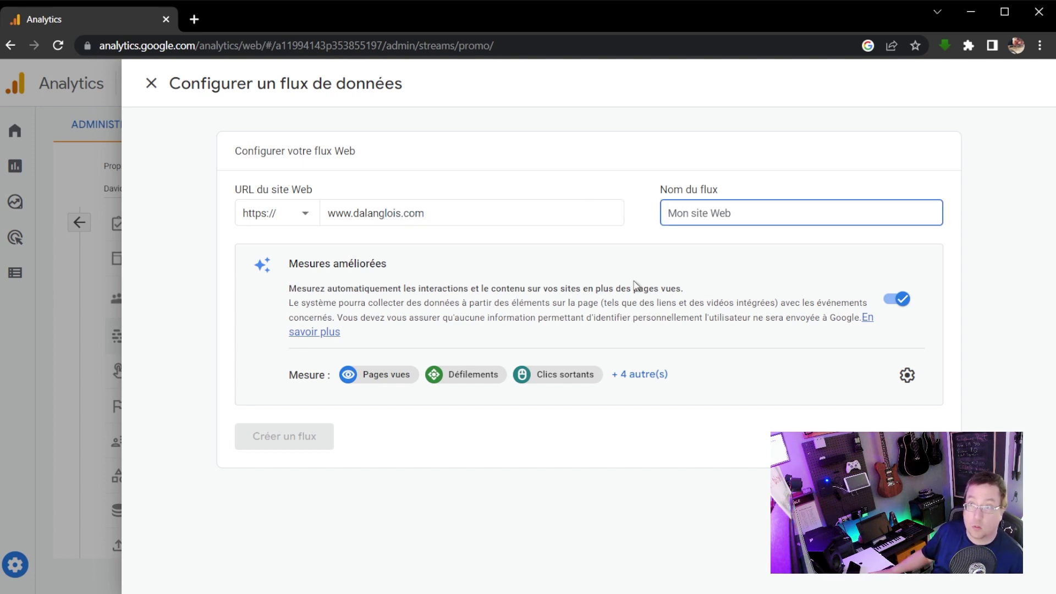
# Name the data stream "Mon site web" and create it
pyautogui.write('Mon site web')
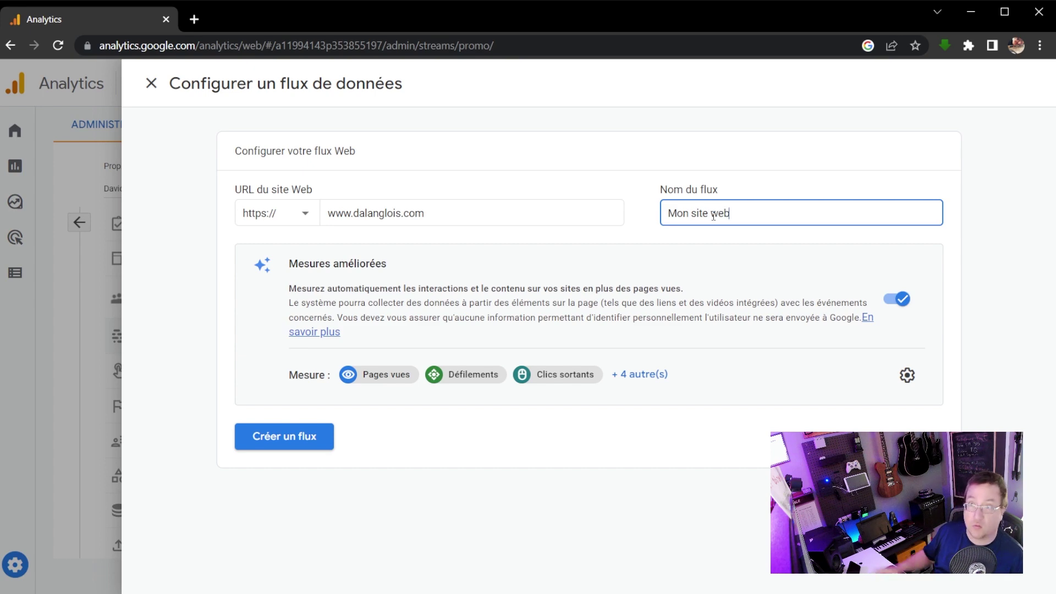
pyautogui.click(290, 440)
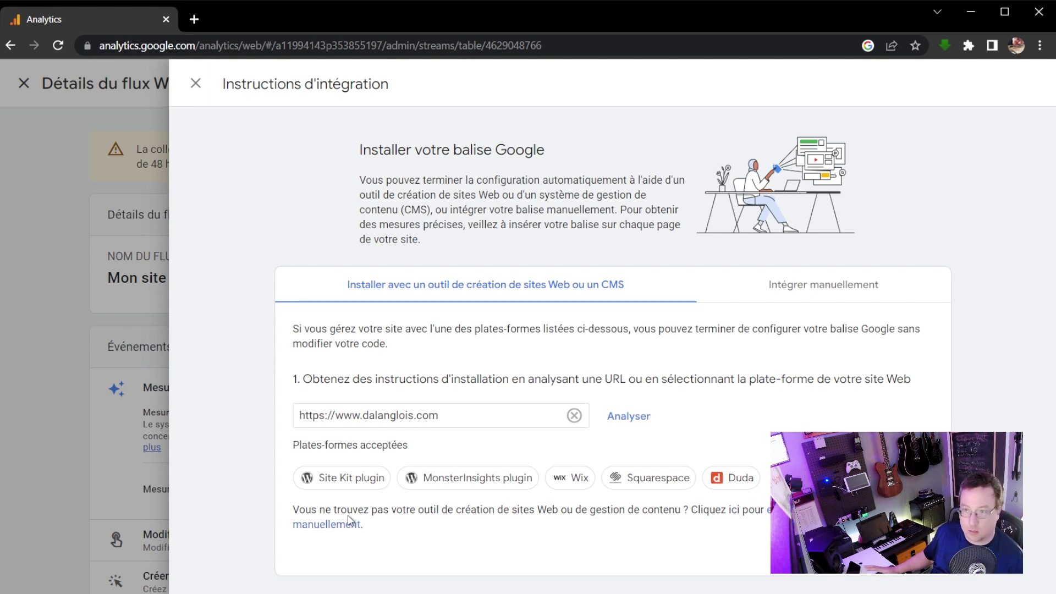
# Open the Google tag installation instructions for the Site Kit plugin and copy the tag ID
pyautogui.click(853, 291)
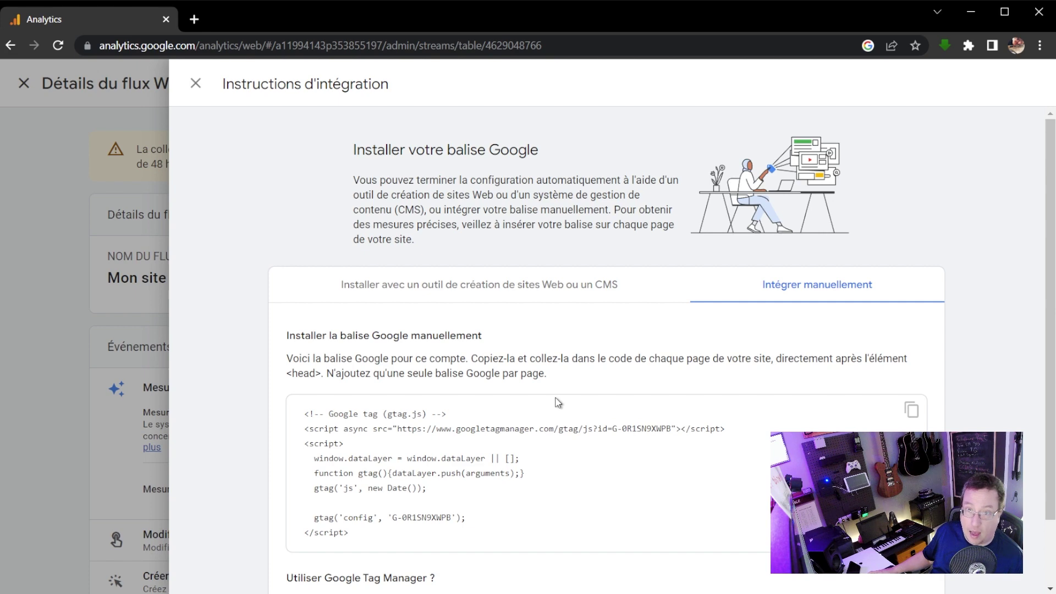
pyautogui.click(529, 282)
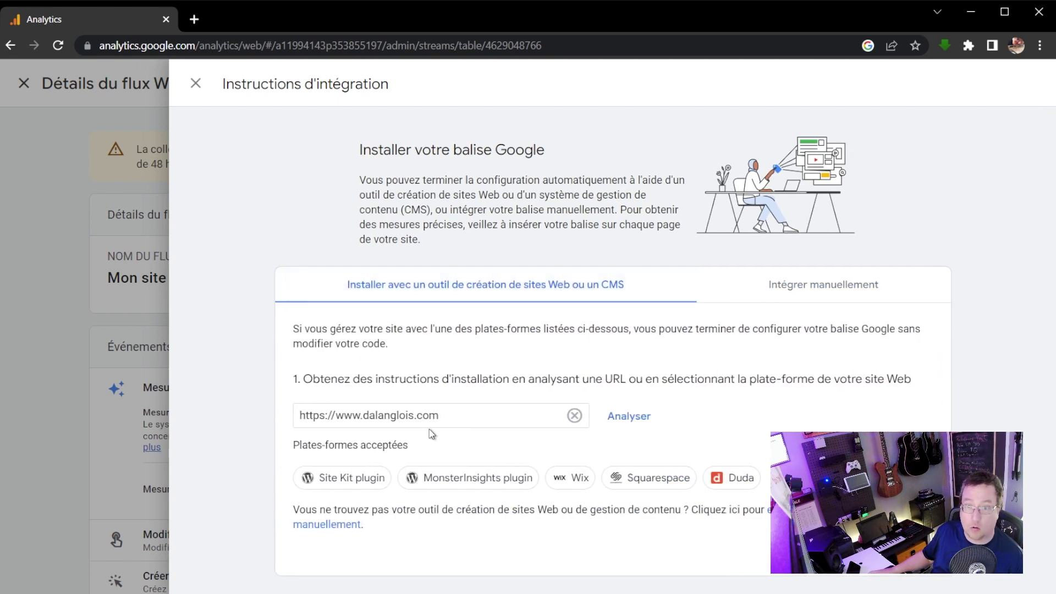
pyautogui.click(330, 479)
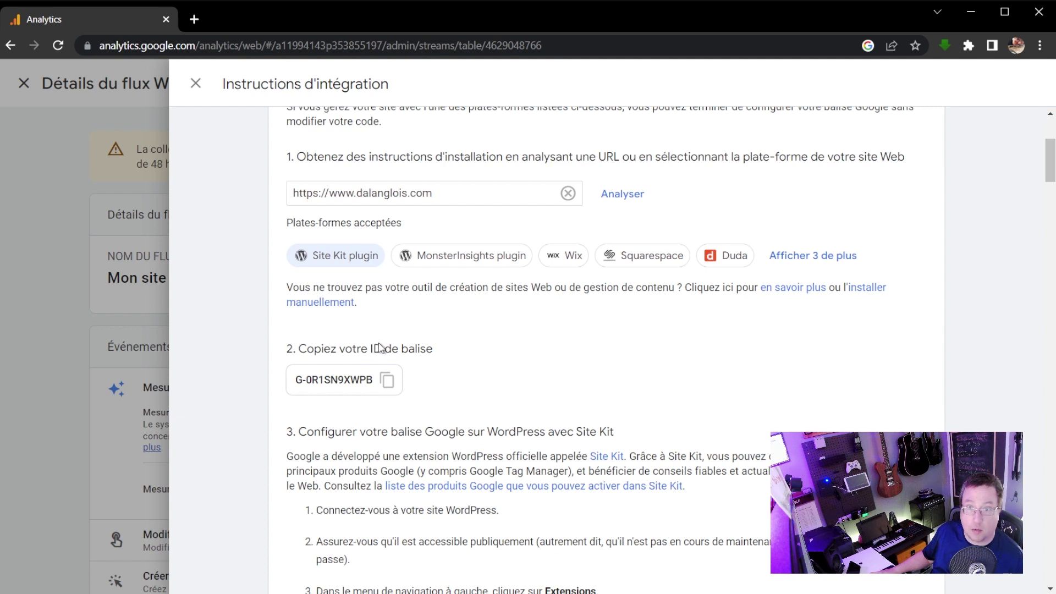
pyautogui.click(387, 380)
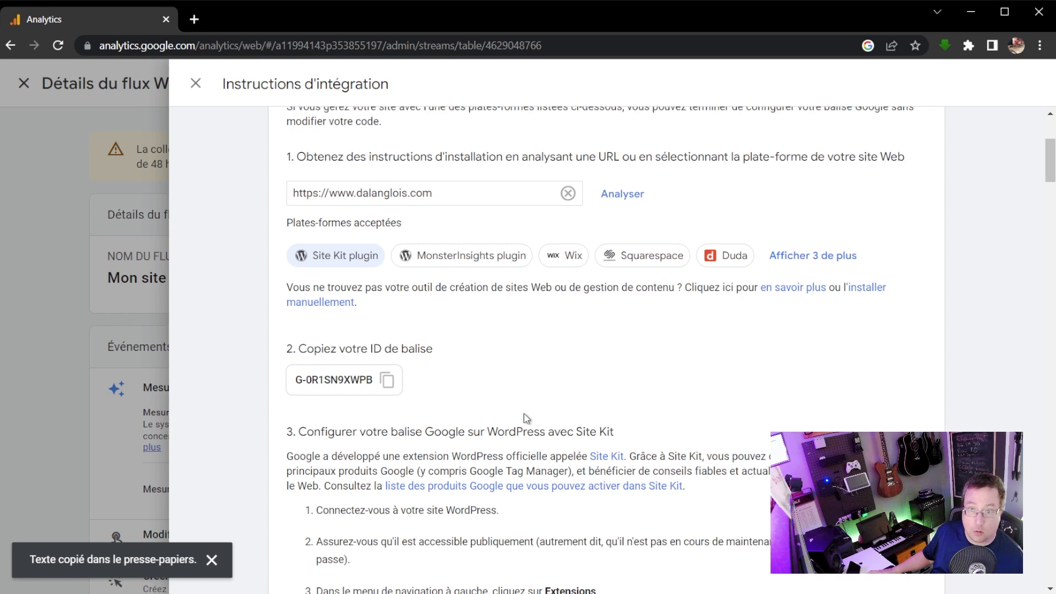
pyautogui.scroll(-1, 526, 418)
pyautogui.click(386, 306)
pyautogui.scroll(-1, 526, 353)
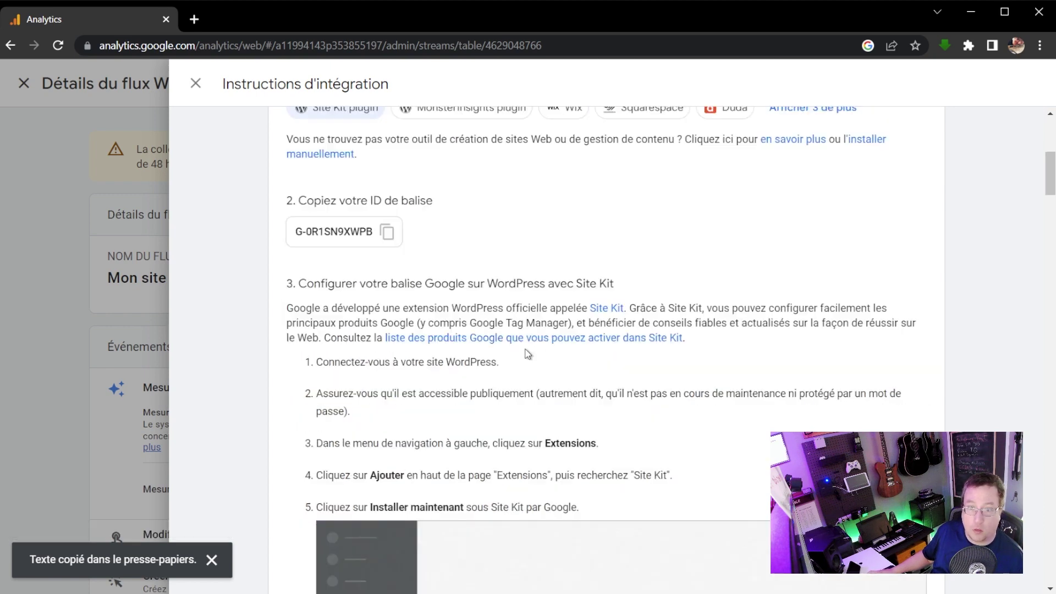
# Open the WordPress administration at dalanglois.com/wp-admin in a new browser tab
pyautogui.click(195, 19)
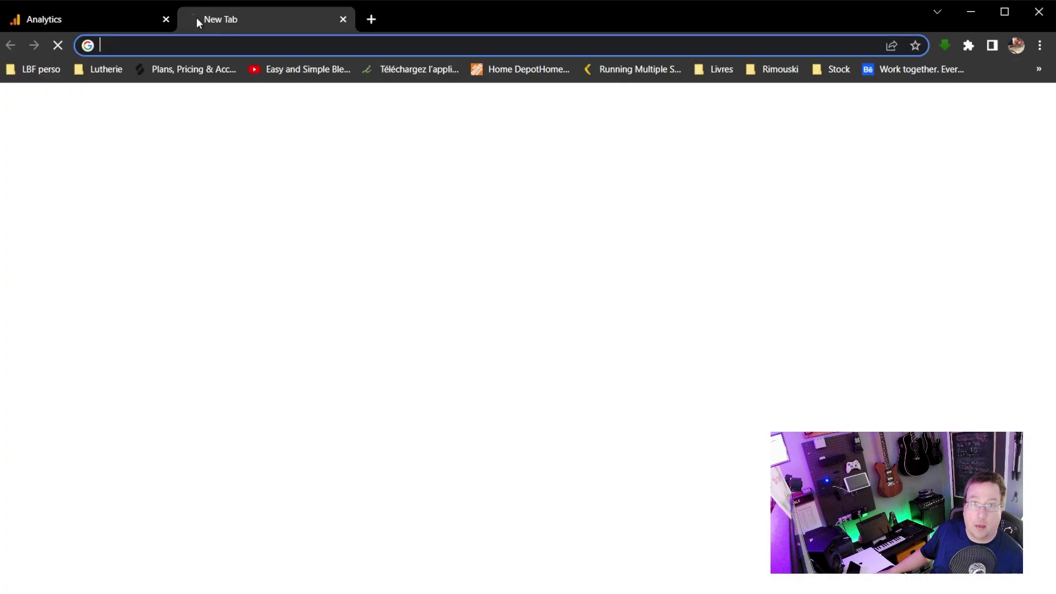
pyautogui.write('dal')
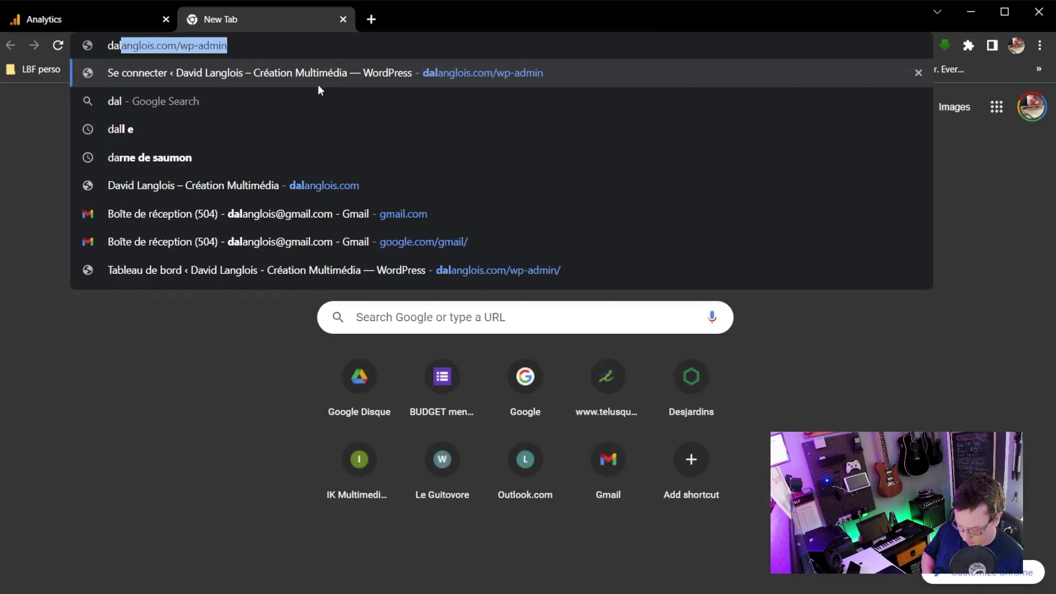
pyautogui.write('anglois.com/wp-admin')
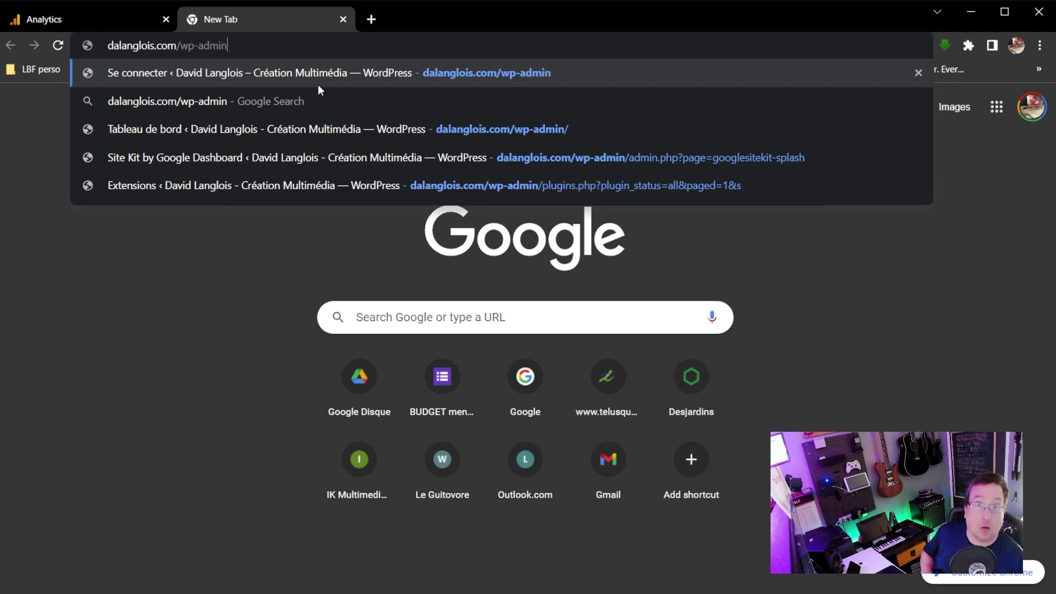
pyautogui.press('Return')
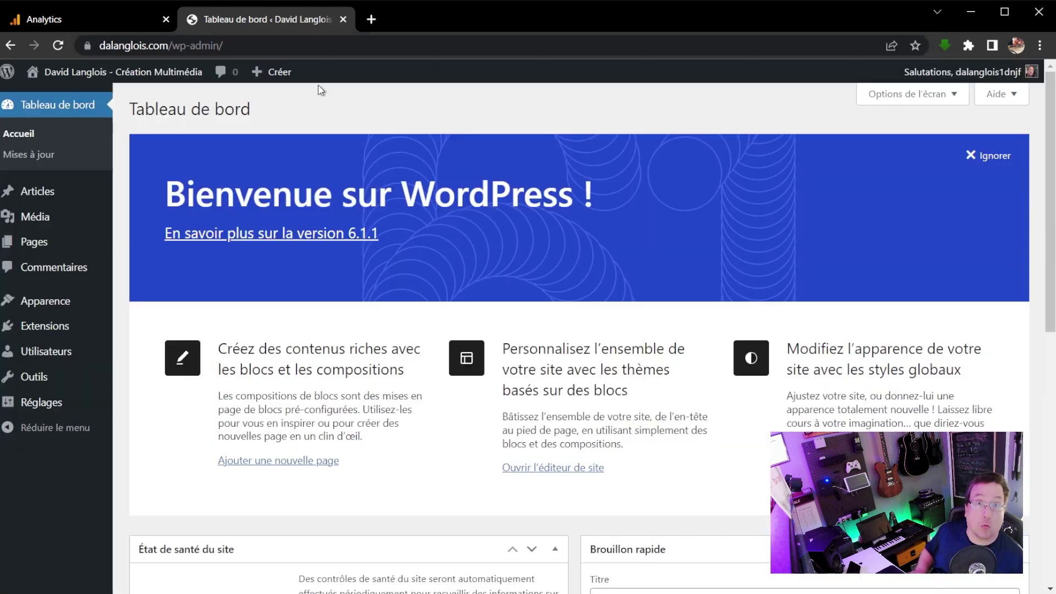
# Search for "google site kit" among new WordPress extensions, then install and activate Site Kit by Google
pyautogui.click(55, 328)
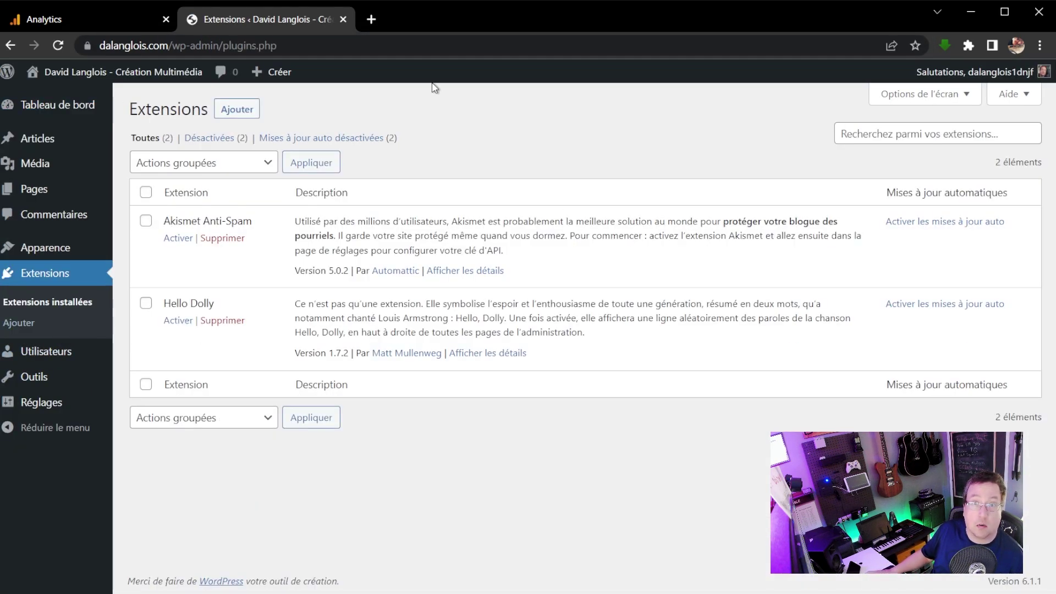
pyautogui.click(236, 110)
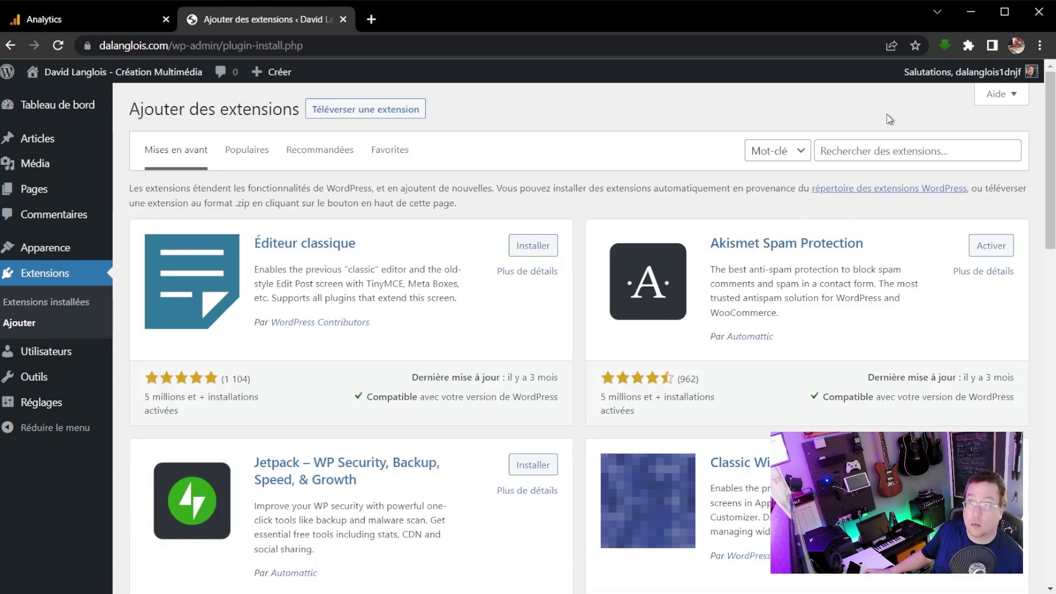
pyautogui.click(906, 151)
pyautogui.write('g')
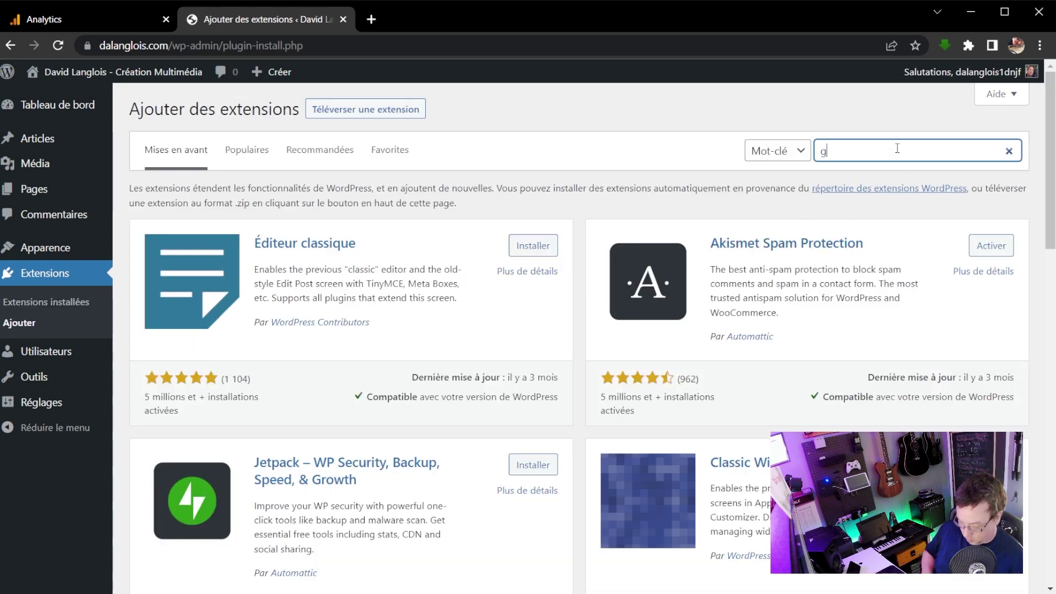
pyautogui.write('oogle site kit')
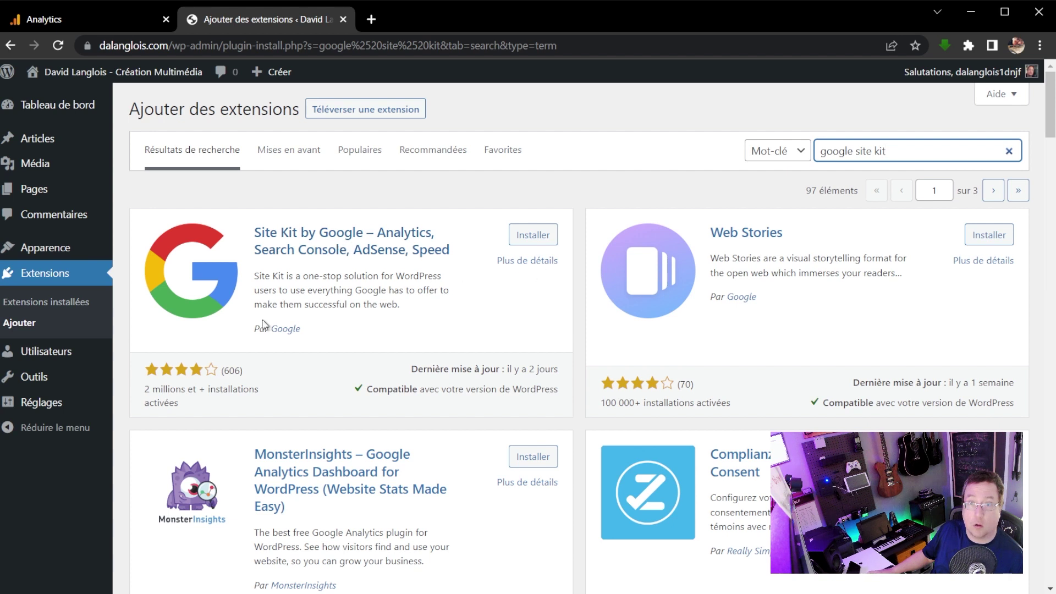
pyautogui.click(544, 236)
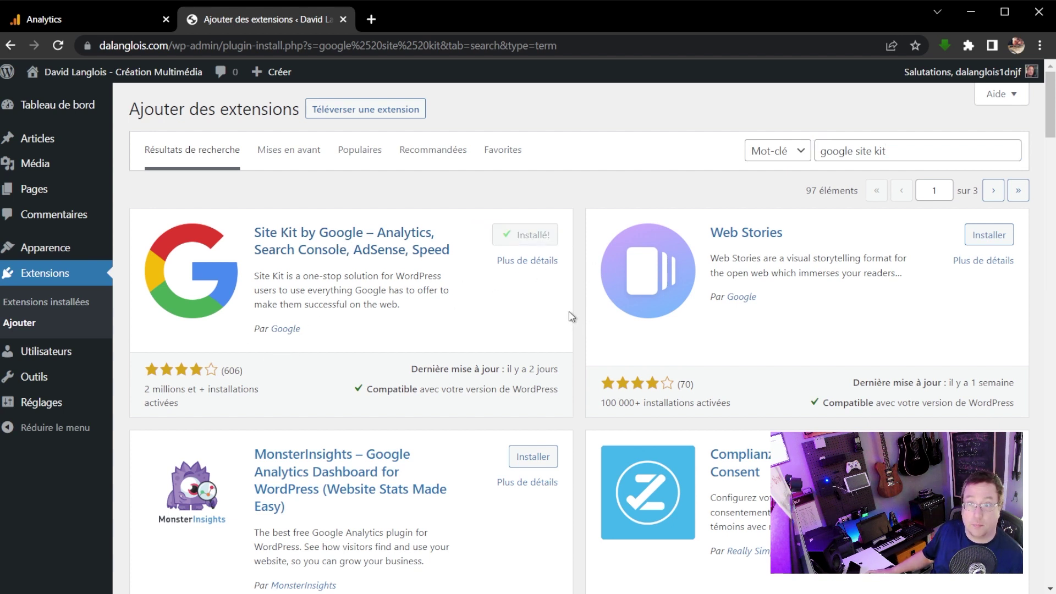
pyautogui.click(533, 235)
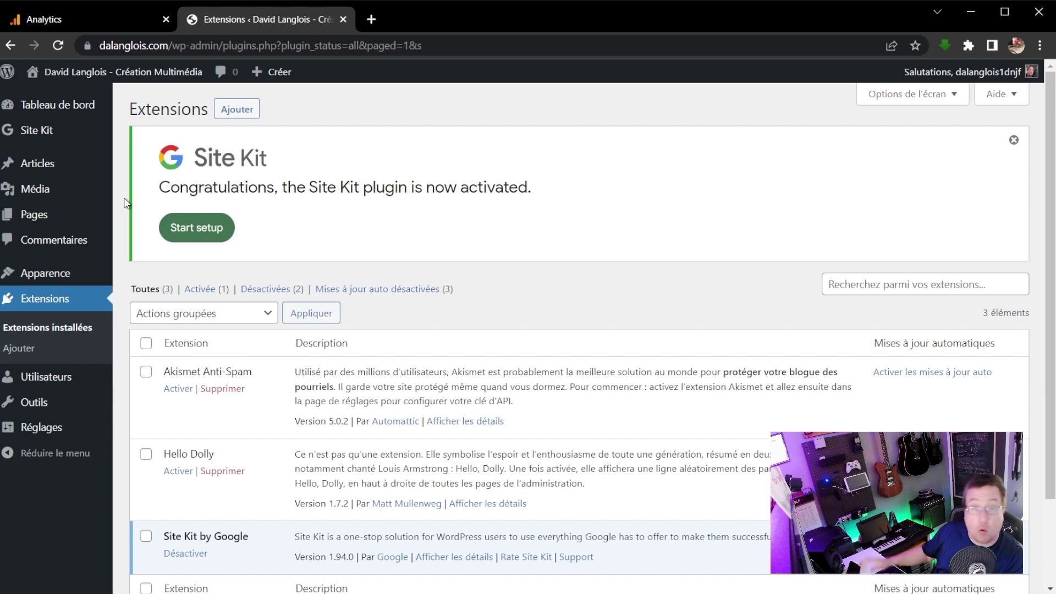
# Start the Site Kit setup and include connecting Google Analytics, leaving anonymous usage data sharing off
pyautogui.click(210, 233)
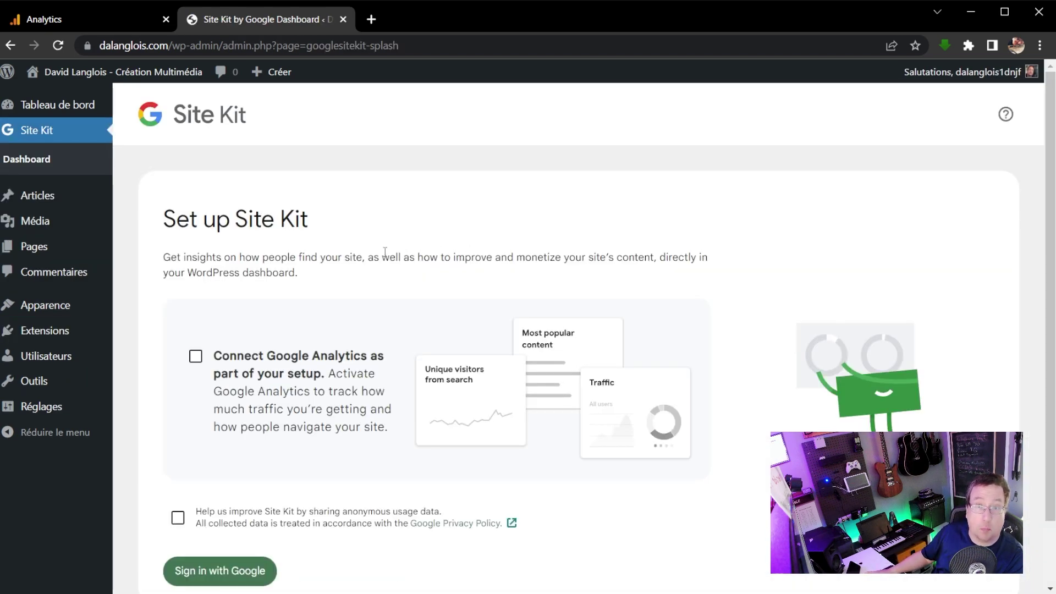
pyautogui.click(196, 357)
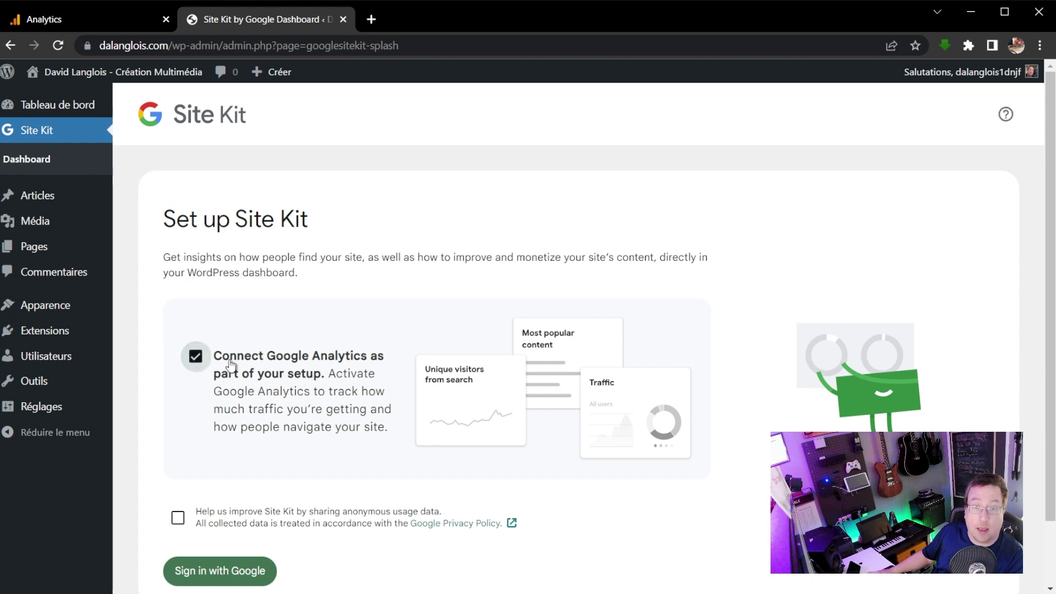
pyautogui.scroll(-2, 247, 546)
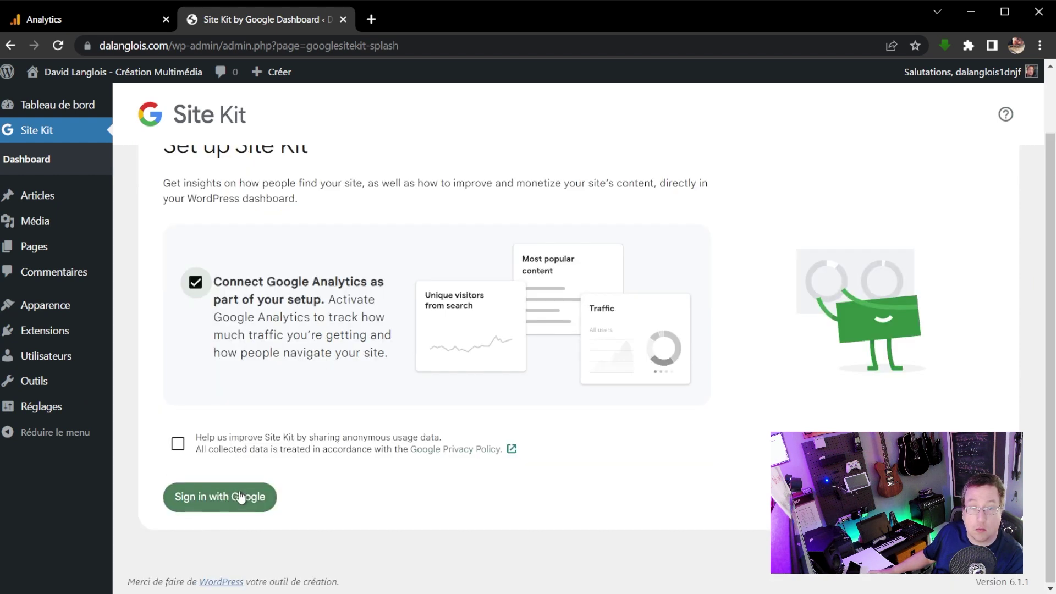
# Sign in to Site Kit with the owner's Gmail account and grant the additional access it requests
pyautogui.click(246, 497)
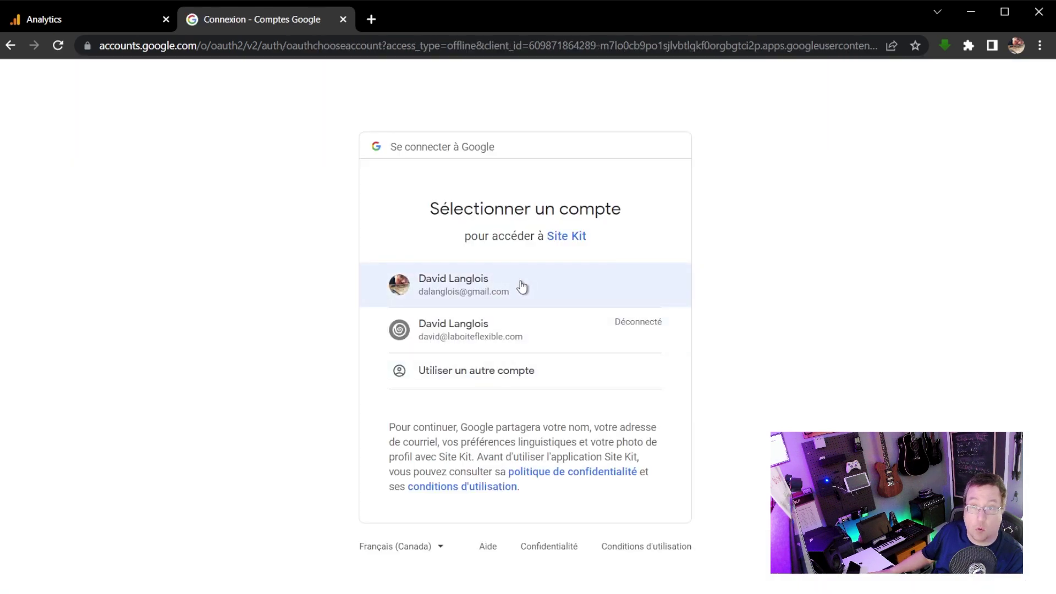
pyautogui.click(522, 287)
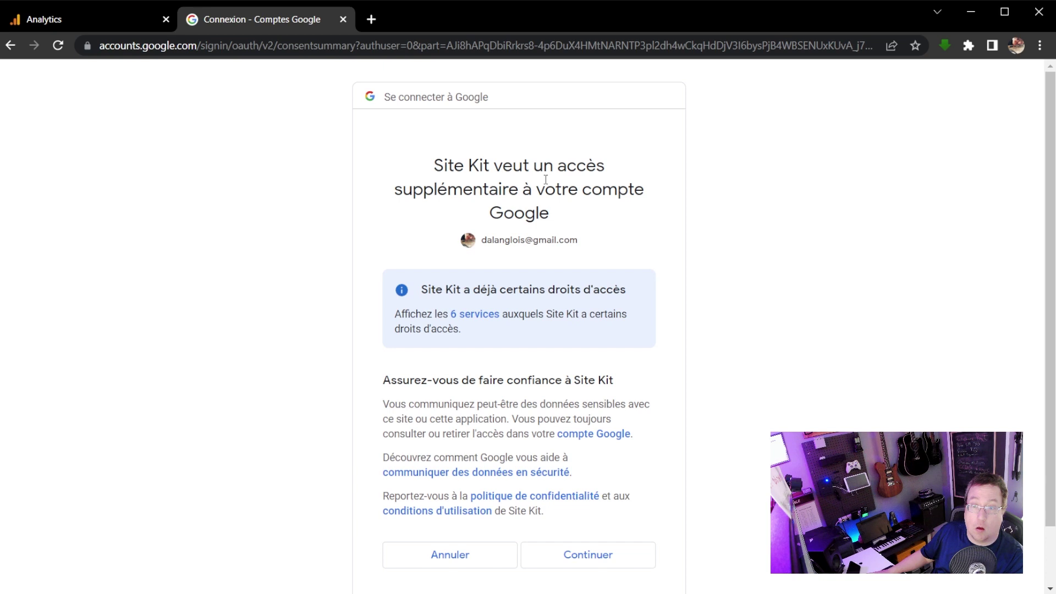
pyautogui.scroll(-2, 546, 180)
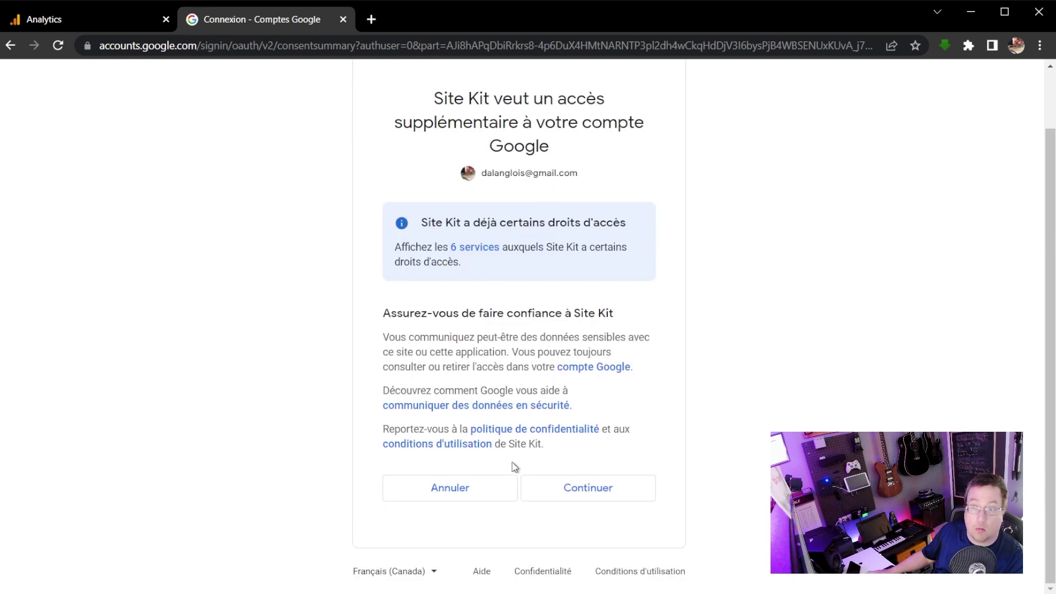
pyautogui.click(587, 491)
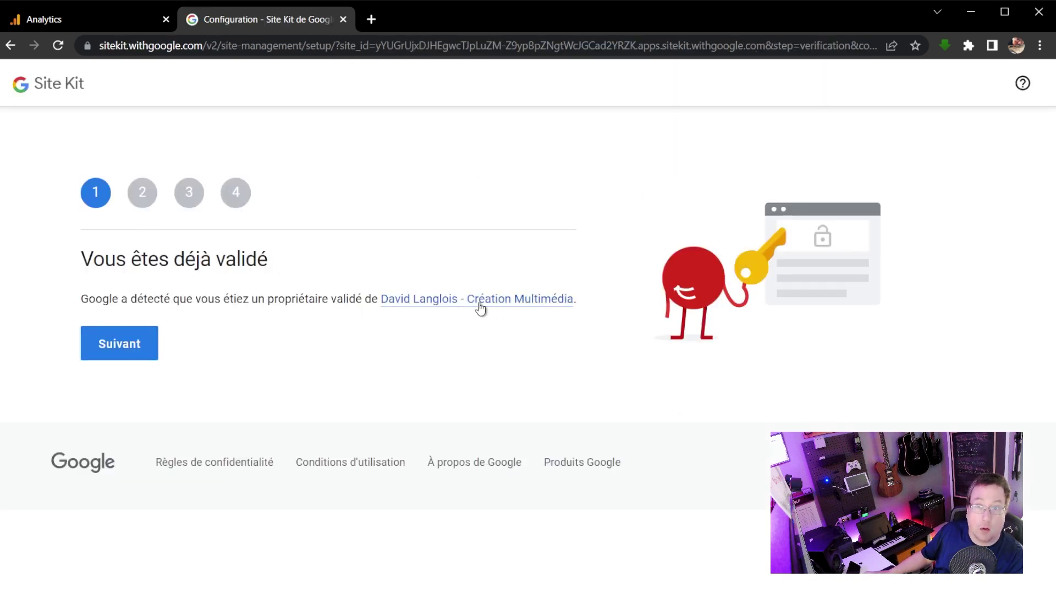
# Go through the four Site Kit configuration stages: site ownership, Google data access, Search Console and Google Analytics
pyautogui.click(144, 350)
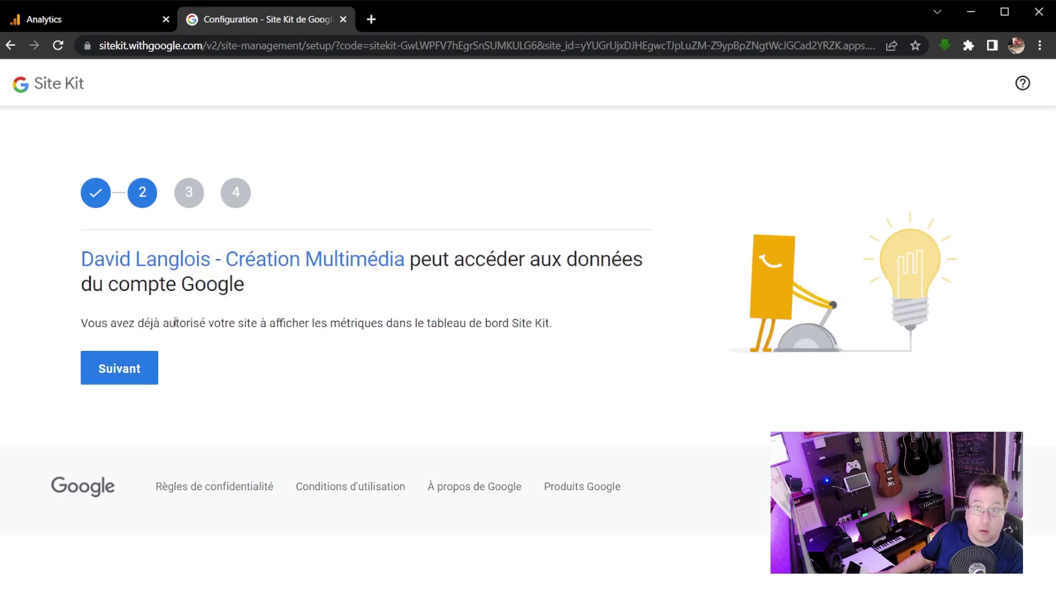
pyautogui.click(134, 370)
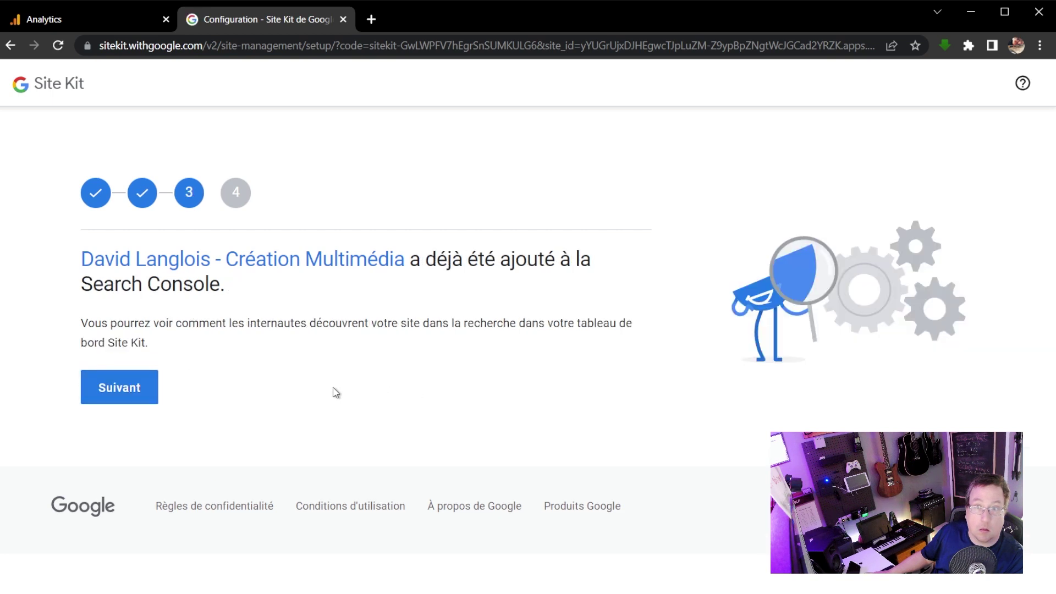
pyautogui.click(140, 389)
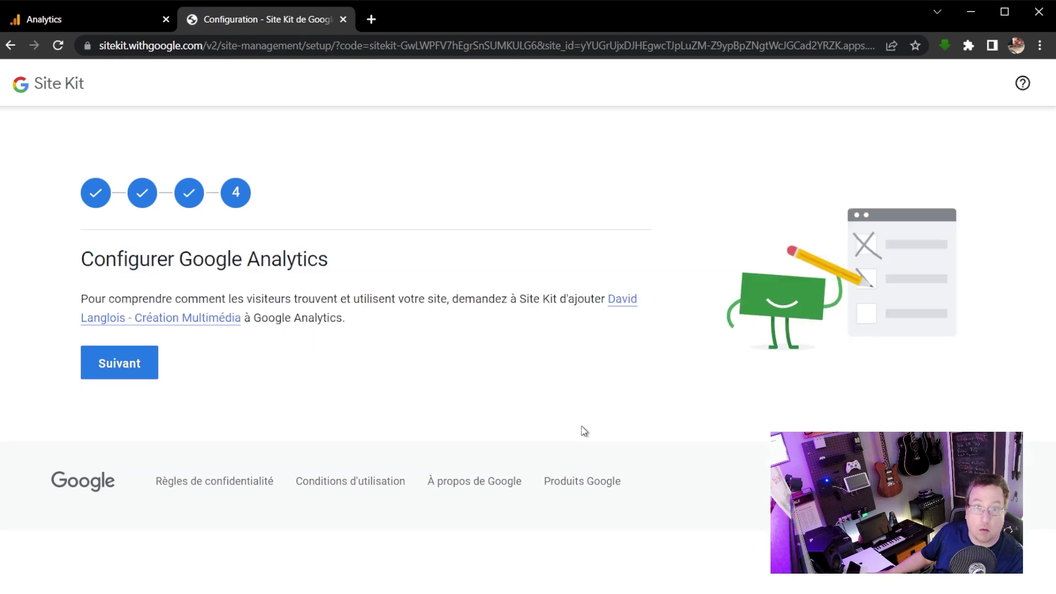
pyautogui.click(123, 369)
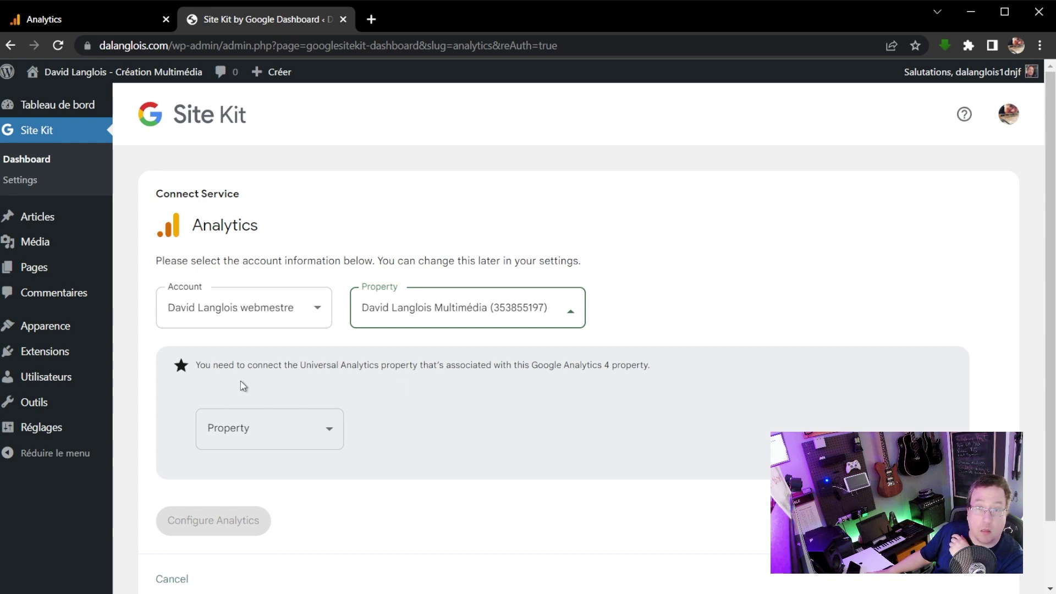
# Associate a new Universal Analytics property and a new view, All Web Site Data, with the Google Analytics 4 property and submit the Analytics configuration
pyautogui.click(308, 441)
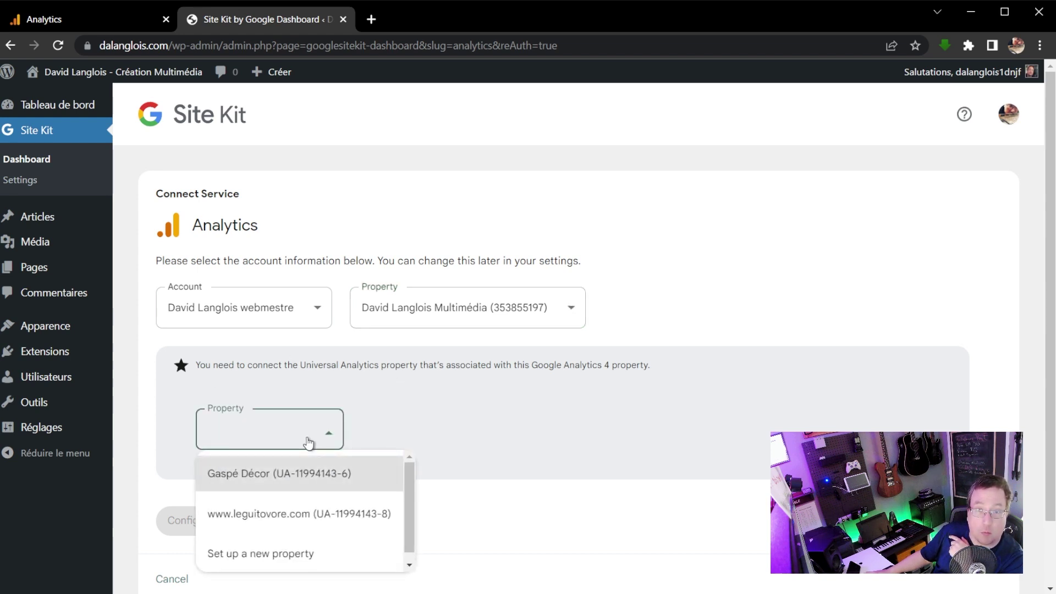
pyautogui.scroll(-2, 311, 444)
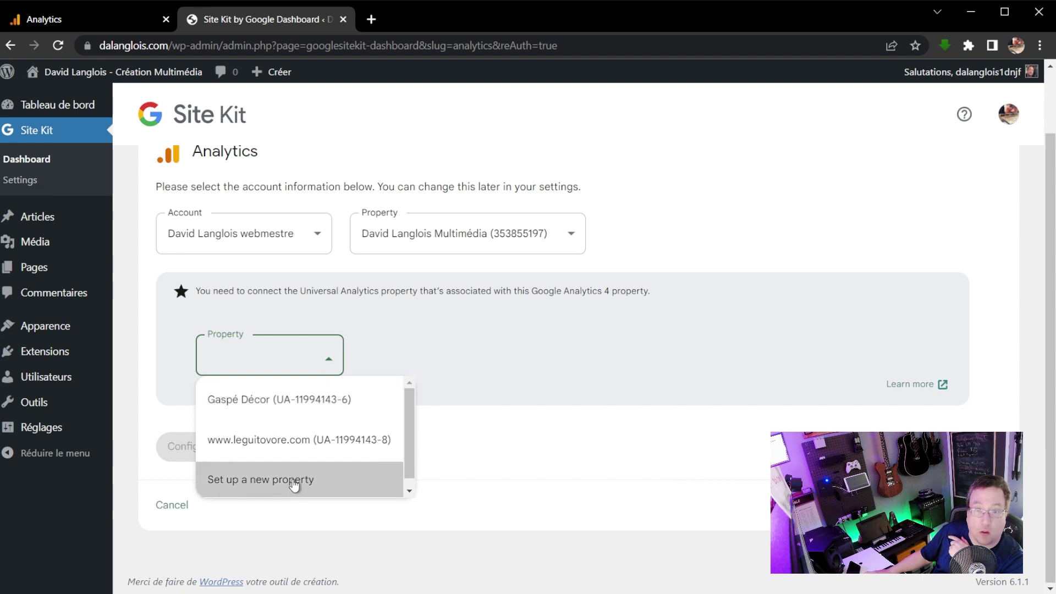
pyautogui.click(294, 481)
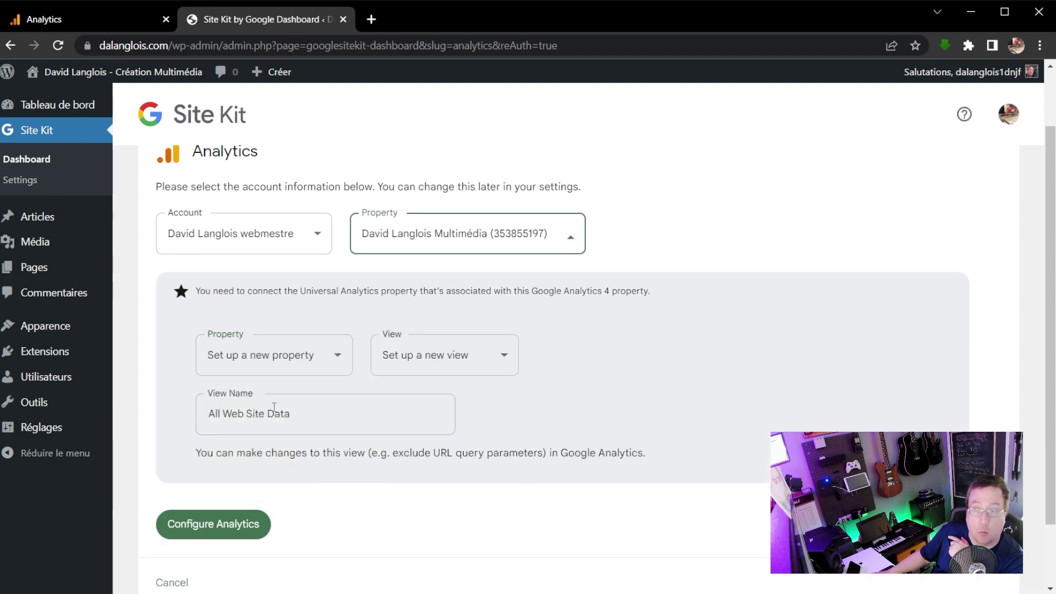
pyautogui.click(220, 524)
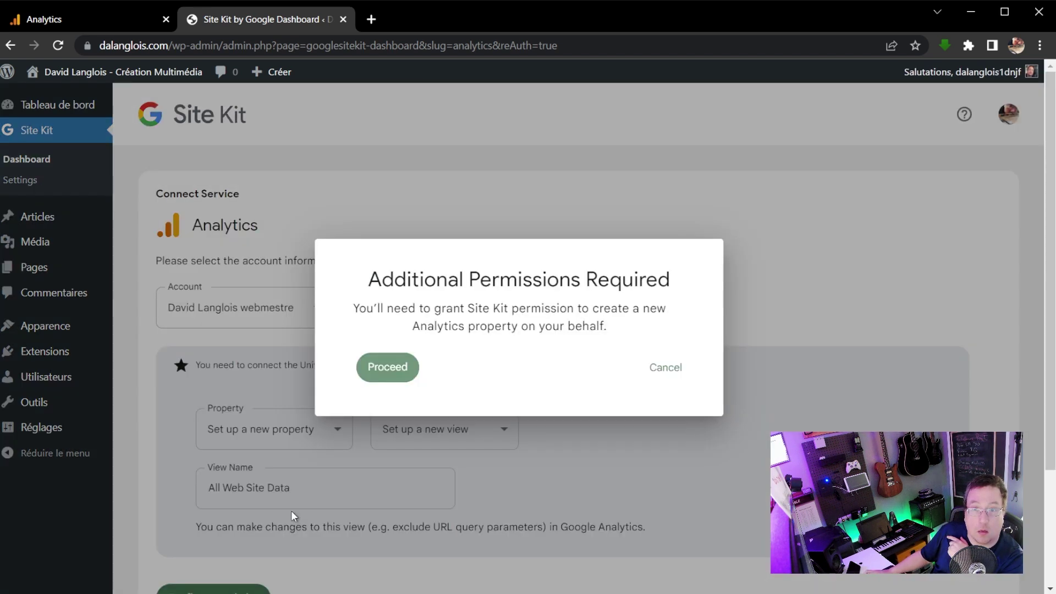
# Grant Site Kit the additional permission to create an Analytics property, using the owner's Gmail account
pyautogui.click(392, 370)
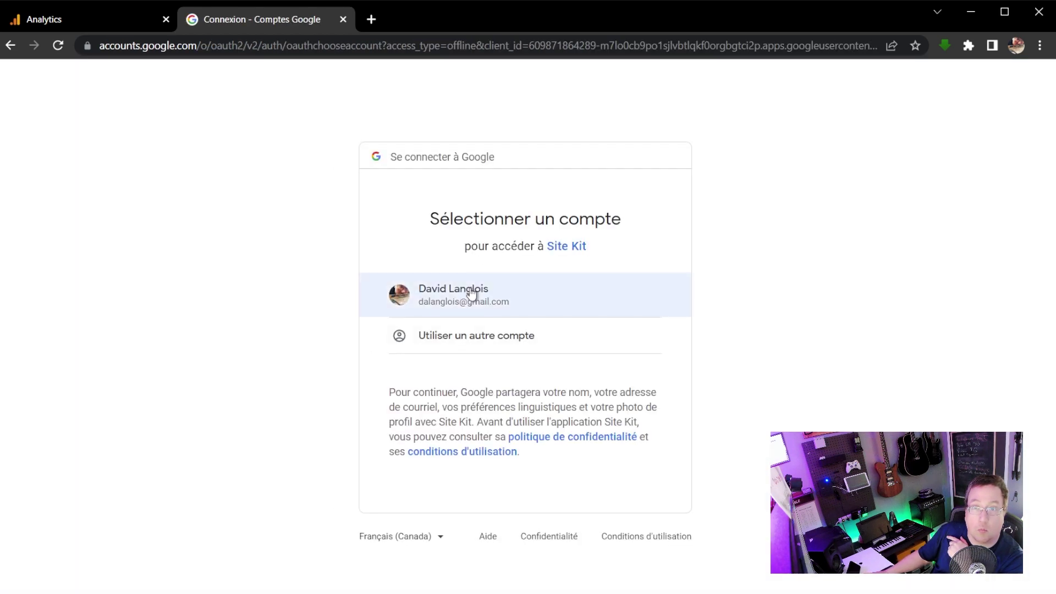
pyautogui.click(473, 292)
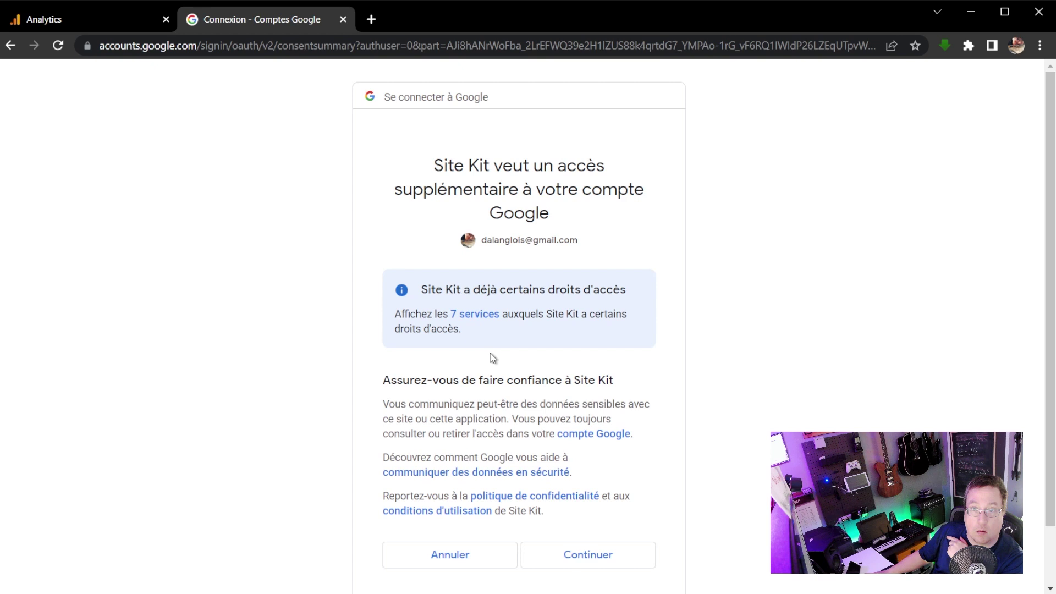
pyautogui.click(593, 556)
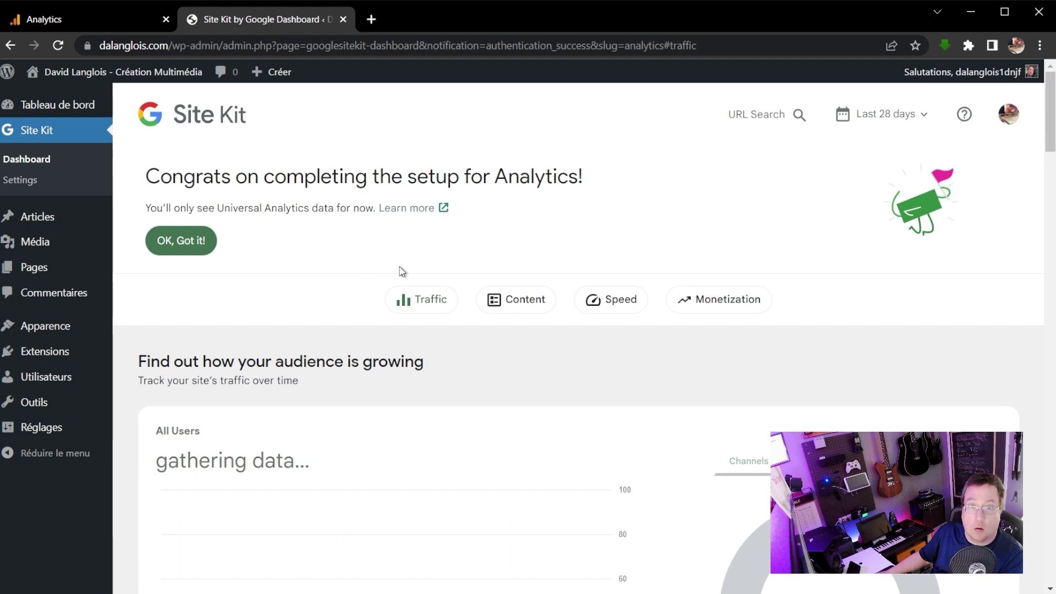
# Dismiss the Analytics setup completion notice and review the traffic and content sections of the Site Kit dashboard
pyautogui.click(185, 245)
pyautogui.scroll(-4, 567, 345)
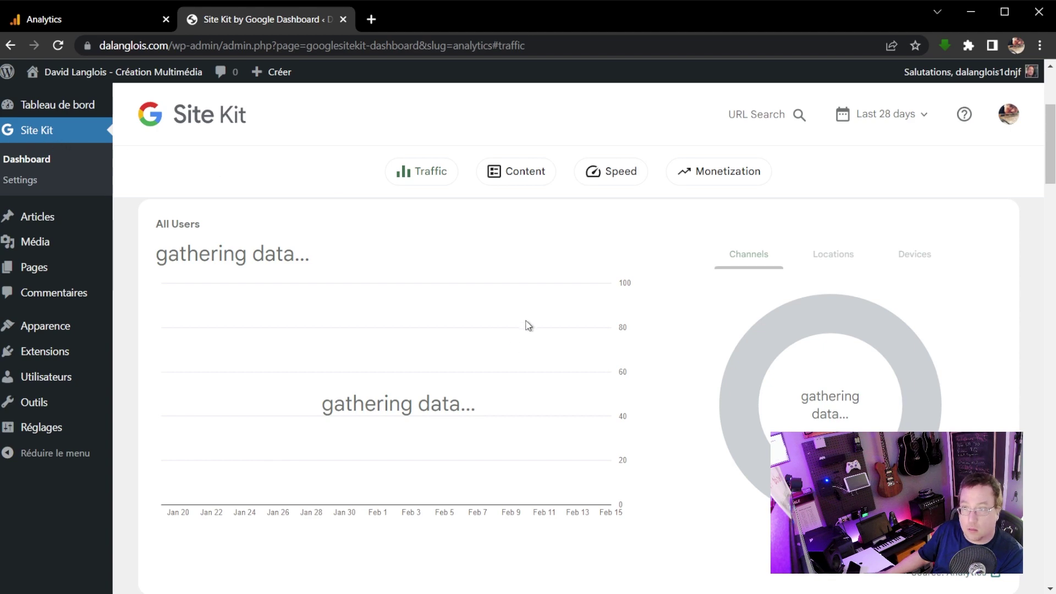
pyautogui.scroll(-10, 651, 426)
pyautogui.scroll(-9, 650, 427)
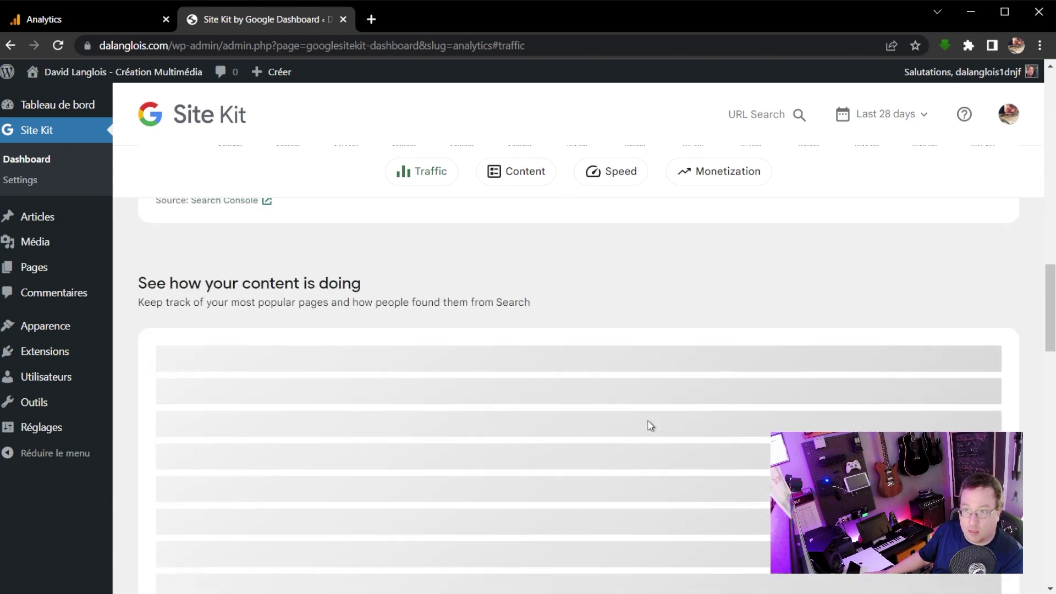
pyautogui.scroll(10, 649, 424)
pyautogui.scroll(8, 649, 422)
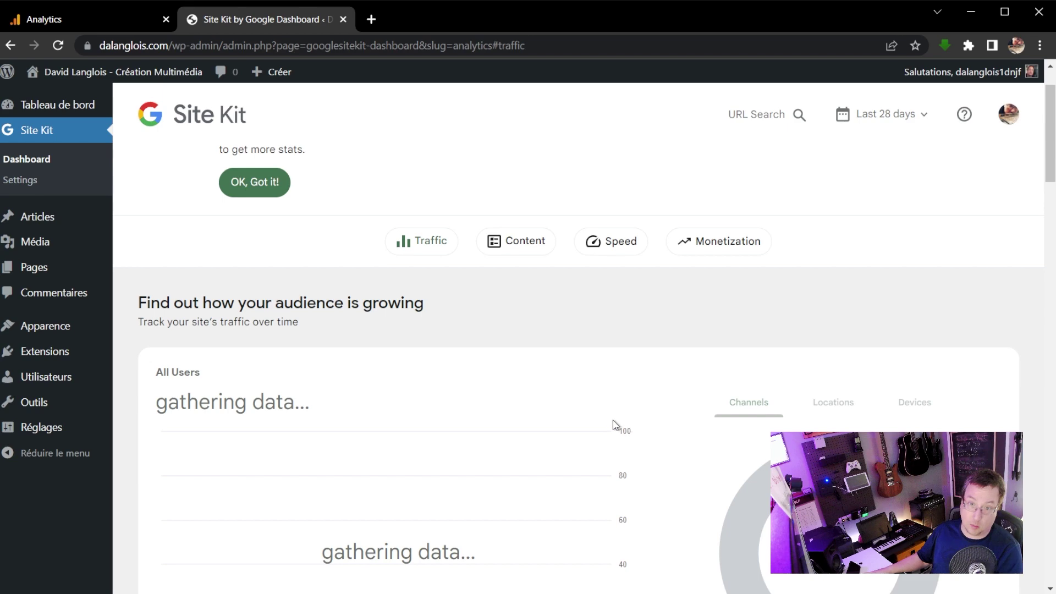
pyautogui.scroll(-8, 559, 436)
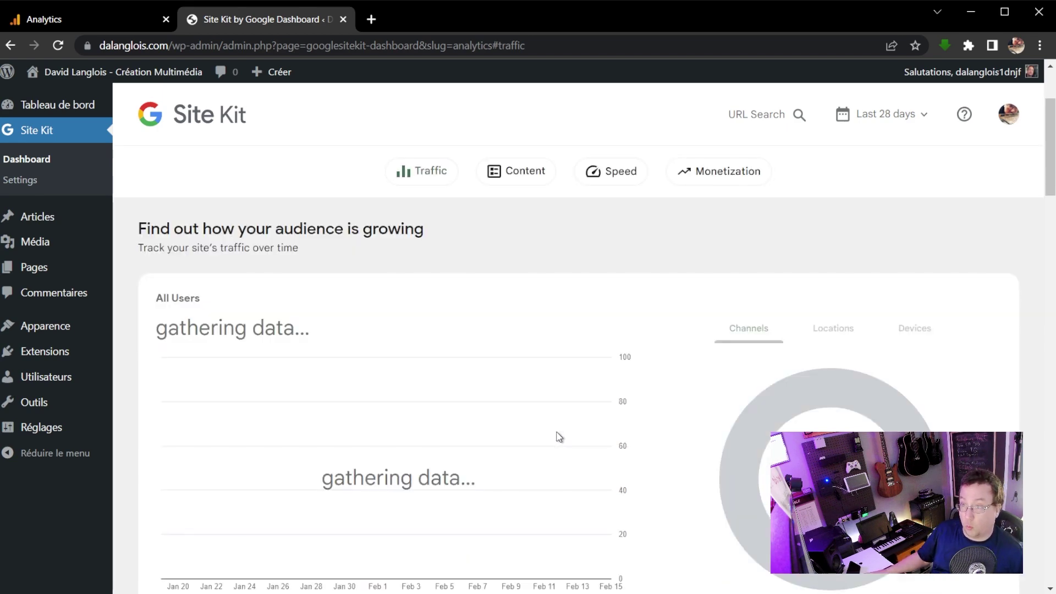
pyautogui.scroll(-7, 564, 439)
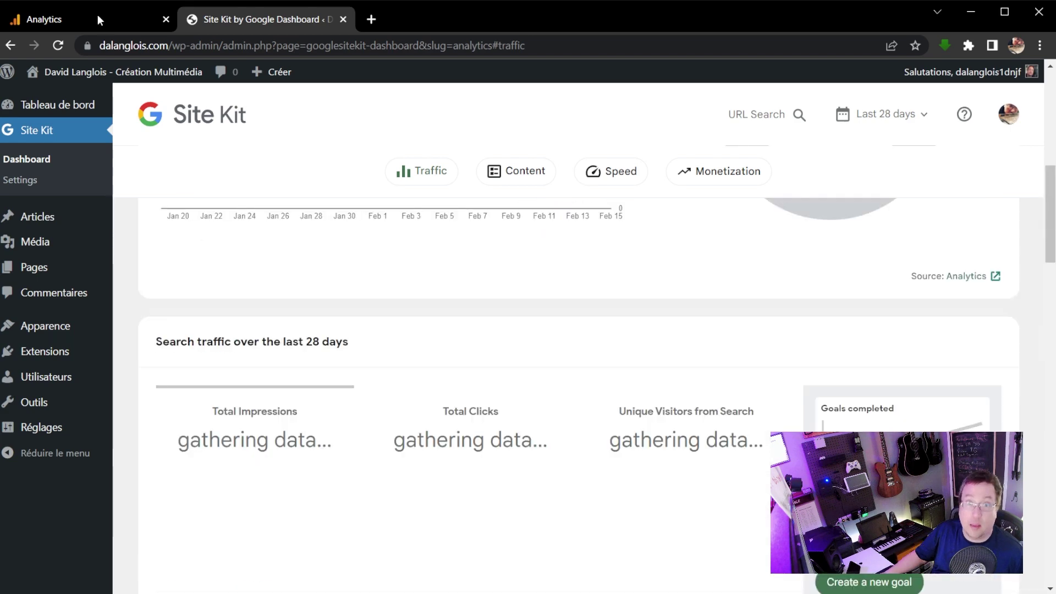
# Switch to Google Analytics, close the integration instructions and web stream details, and review the new property's home page
pyautogui.click(104, 19)
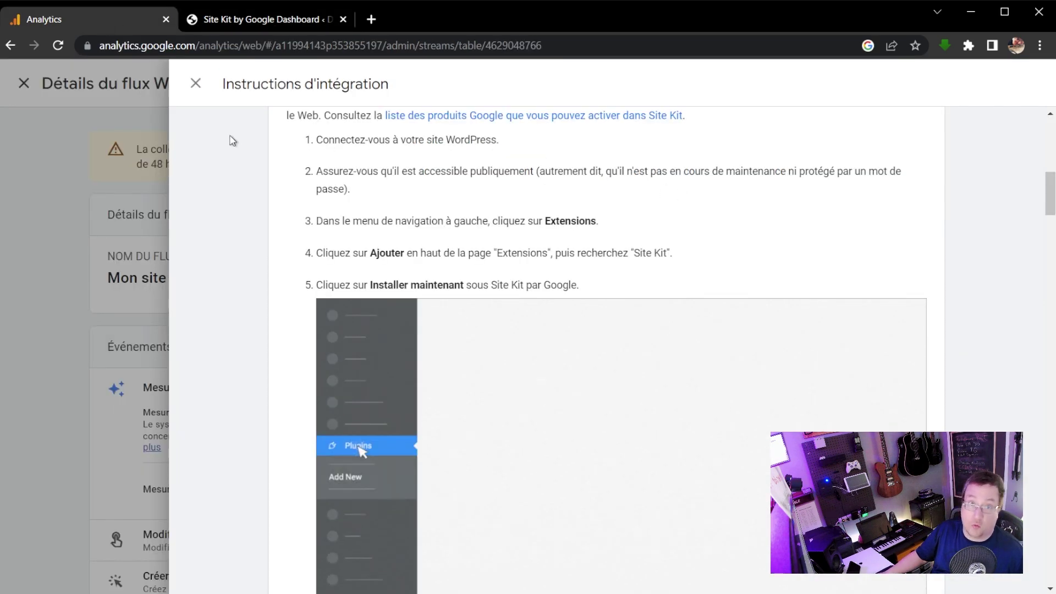
pyautogui.scroll(7, 802, 235)
pyautogui.click(195, 83)
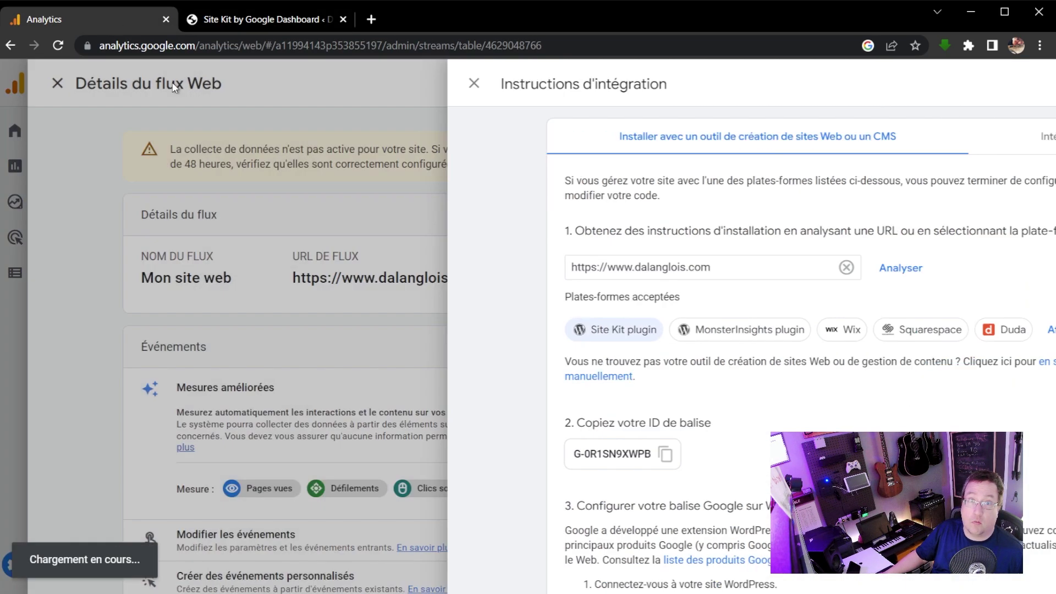
pyautogui.click(151, 83)
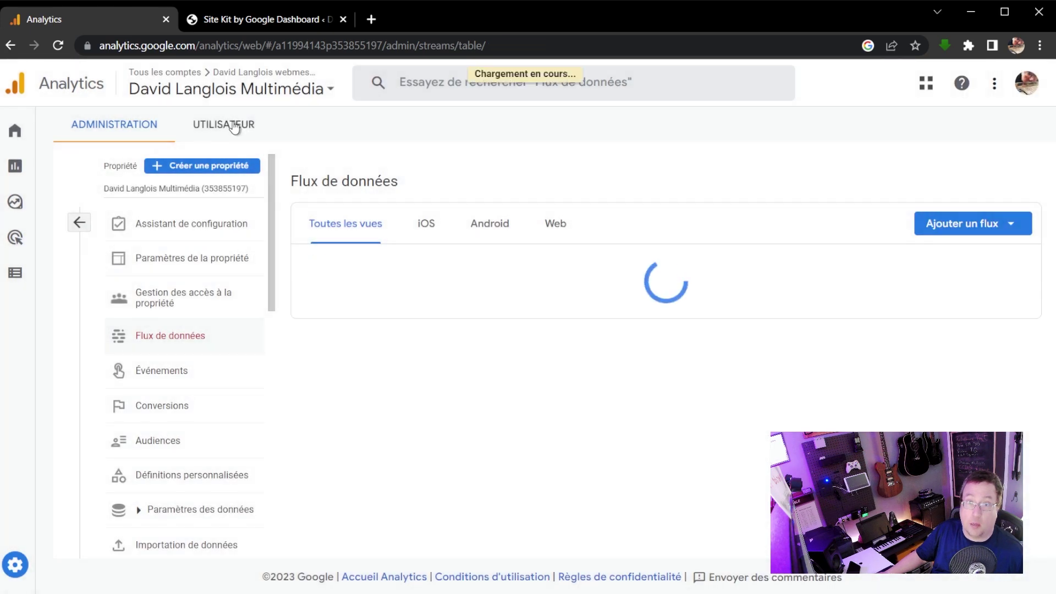
pyautogui.click(26, 137)
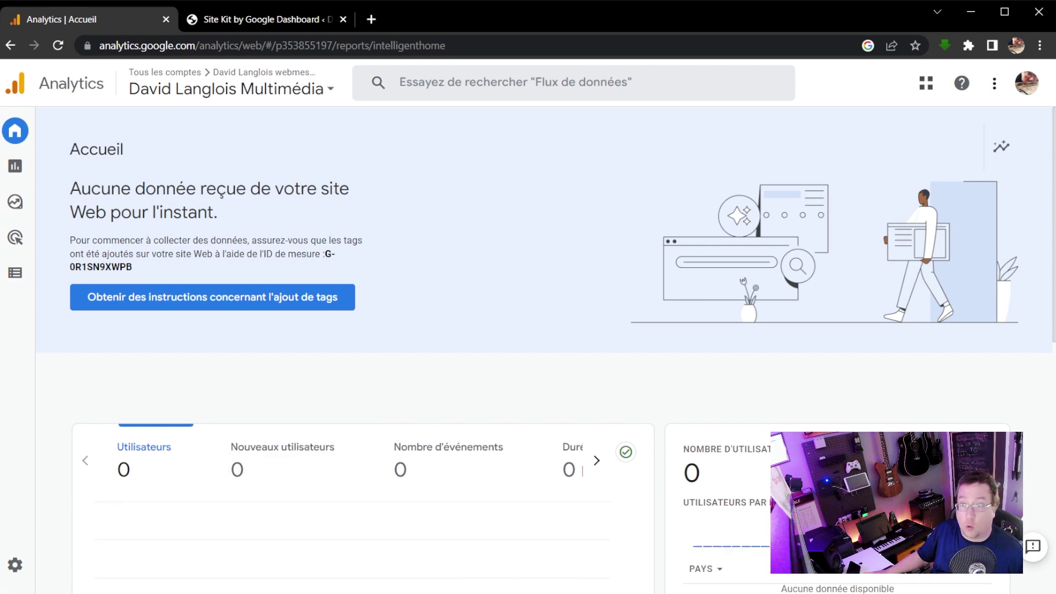
pyautogui.scroll(-10, 333, 372)
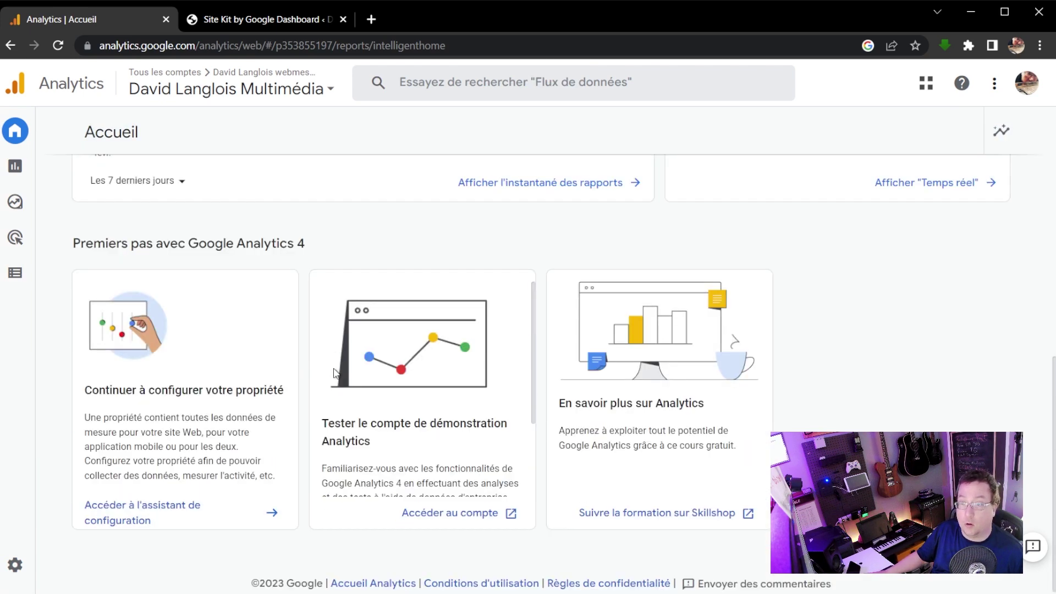
pyautogui.scroll(5, 332, 375)
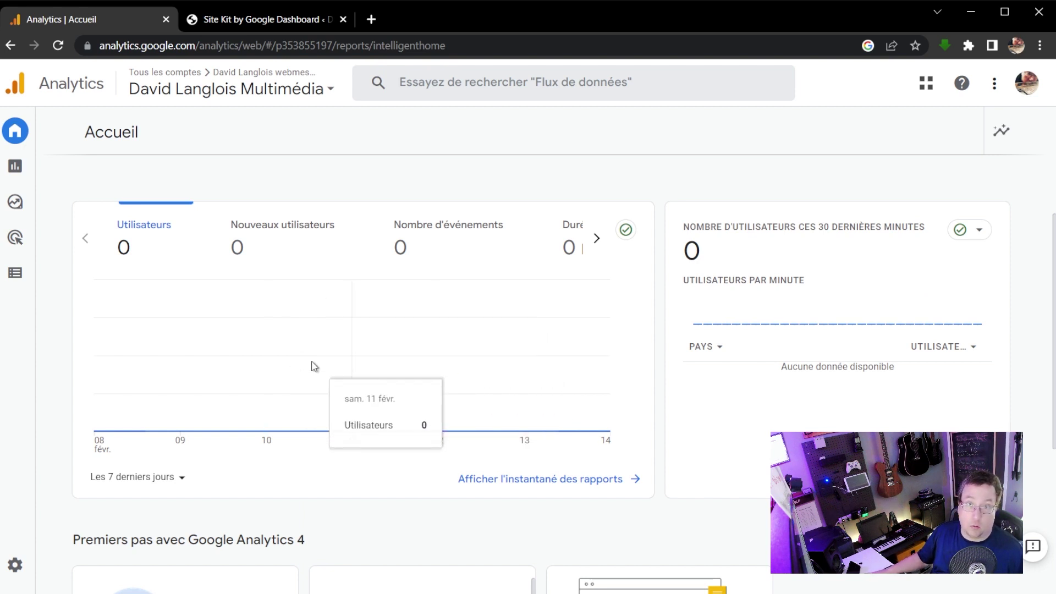
pyautogui.scroll(4, 312, 365)
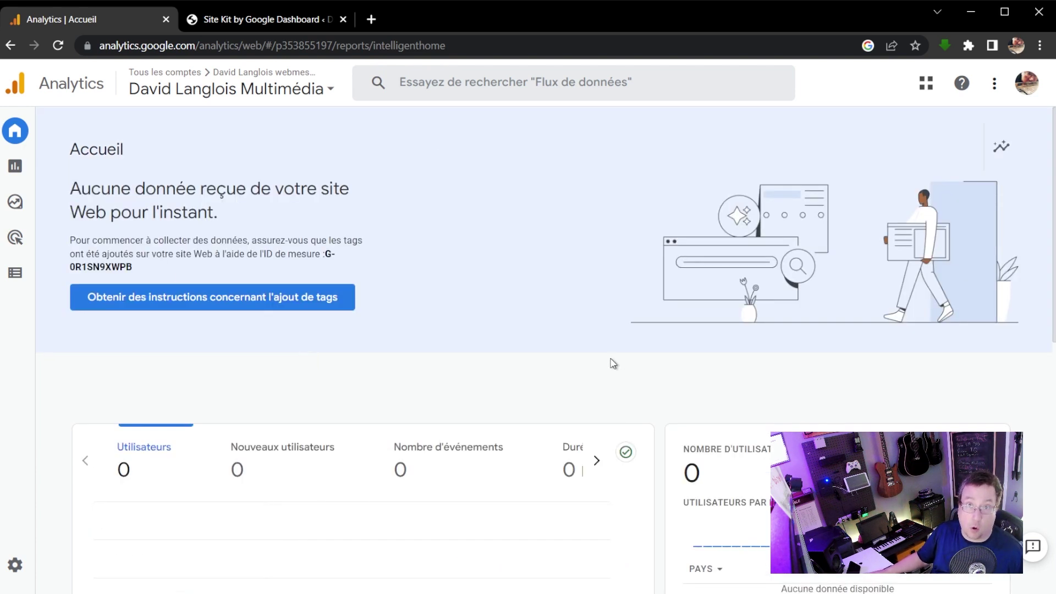
pyautogui.click(308, 90)
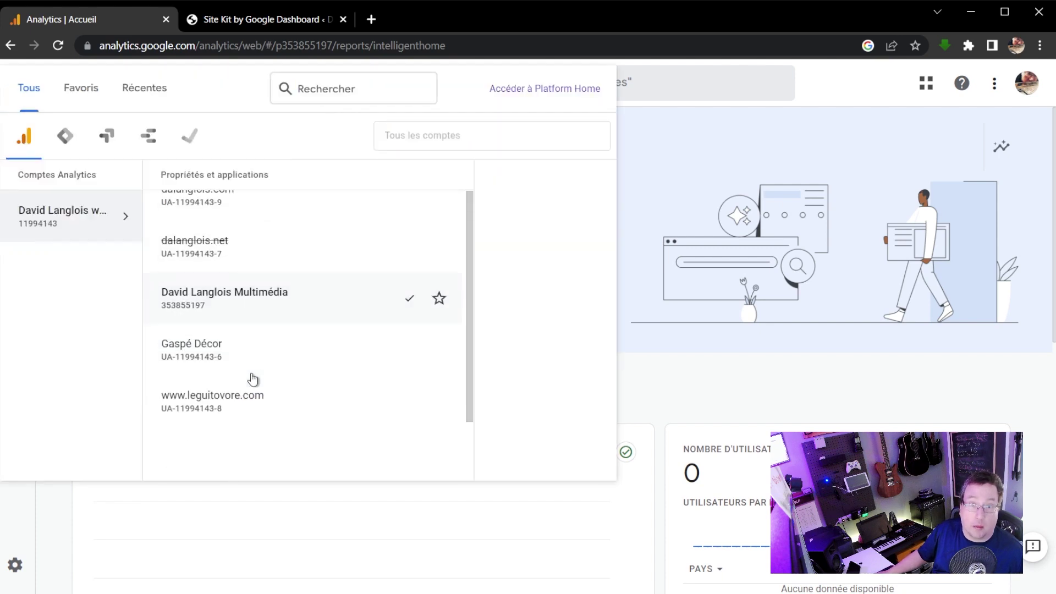
pyautogui.click(254, 418)
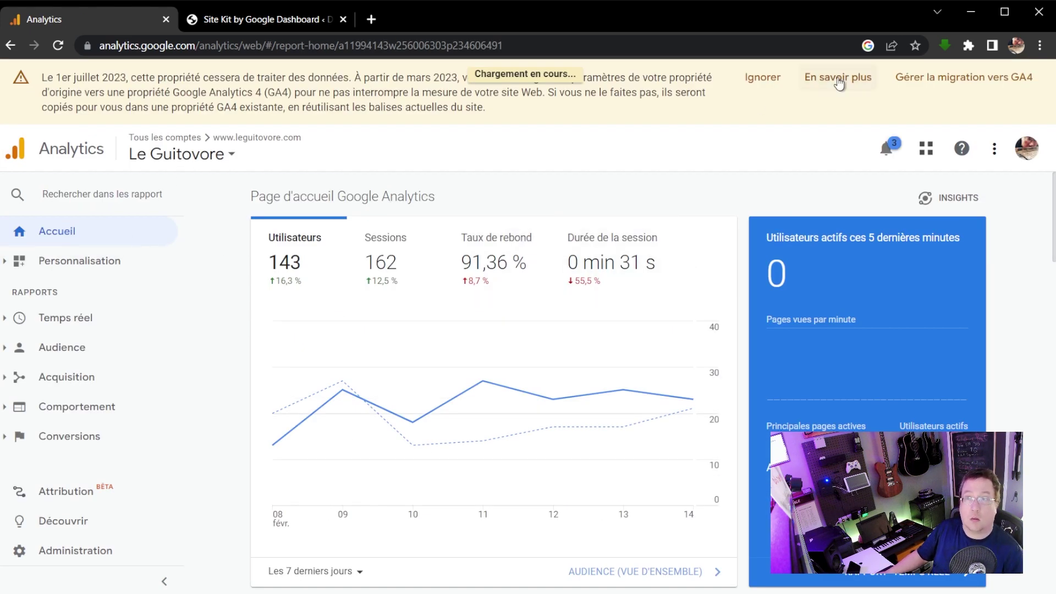
pyautogui.click(776, 75)
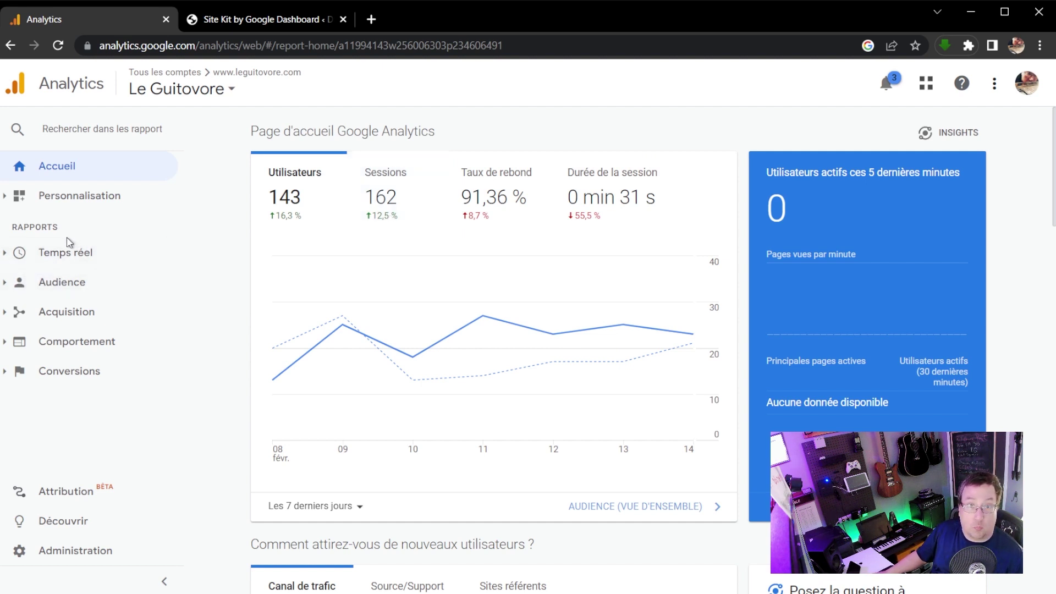
# Open the Navigateur et OS report under the Audience technology reports and examine the visitors' browsers
pyautogui.click(70, 283)
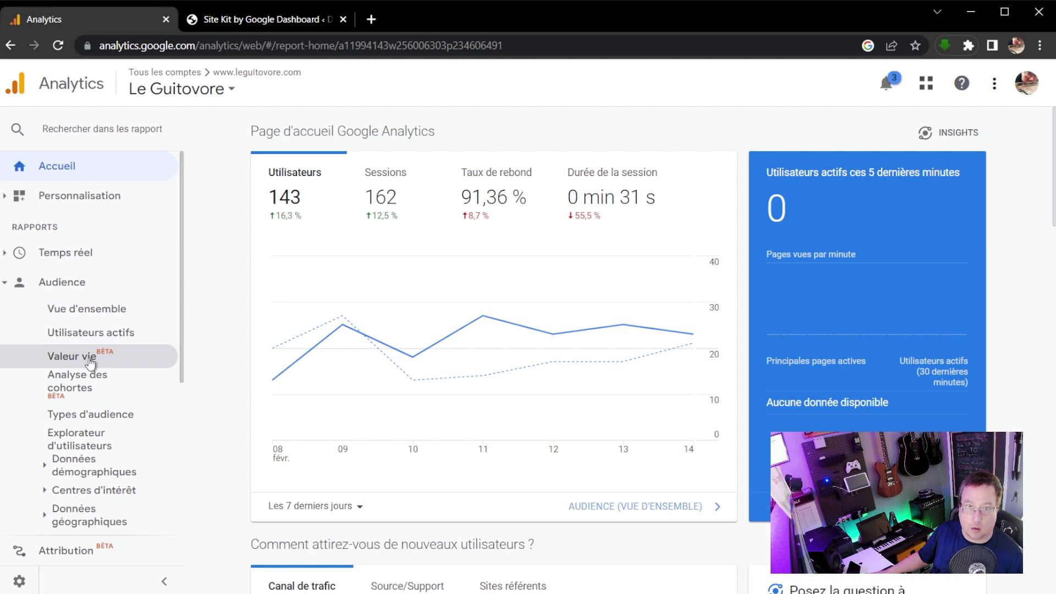
pyautogui.scroll(-3, 91, 363)
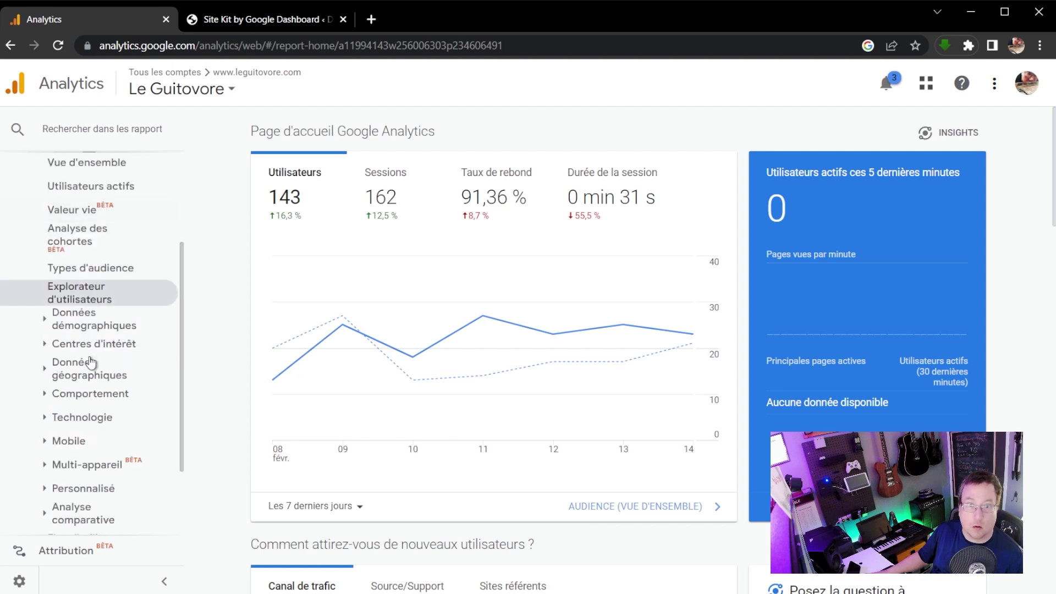
pyautogui.click(101, 439)
pyautogui.click(103, 418)
pyautogui.click(102, 443)
pyautogui.scroll(-5, 247, 436)
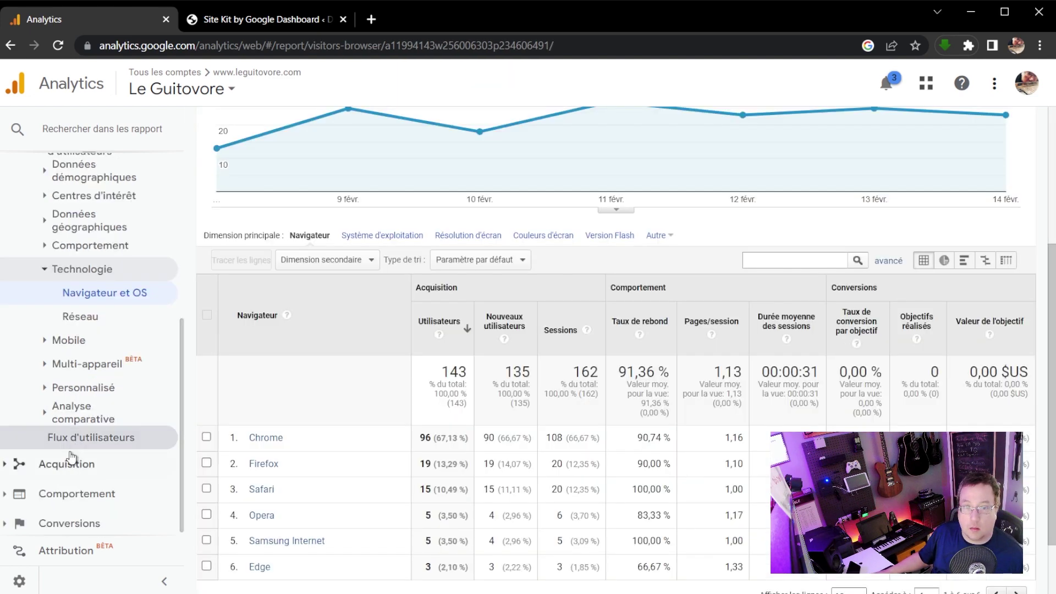
# Open the Canaux report for all traffic under Acquisition and examine the users by channel
pyautogui.click(69, 465)
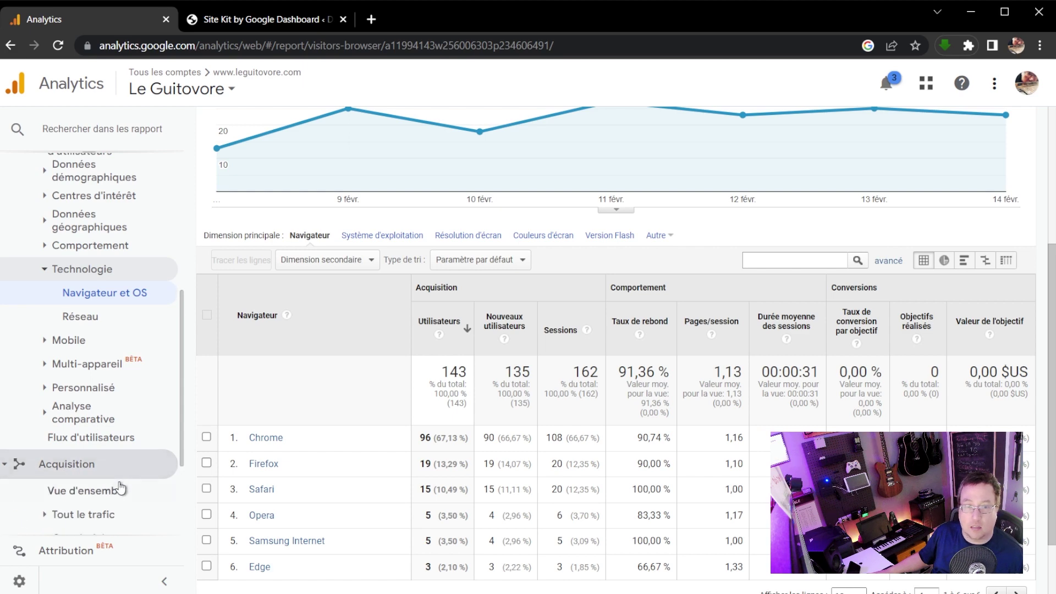
pyautogui.scroll(4, 427, 306)
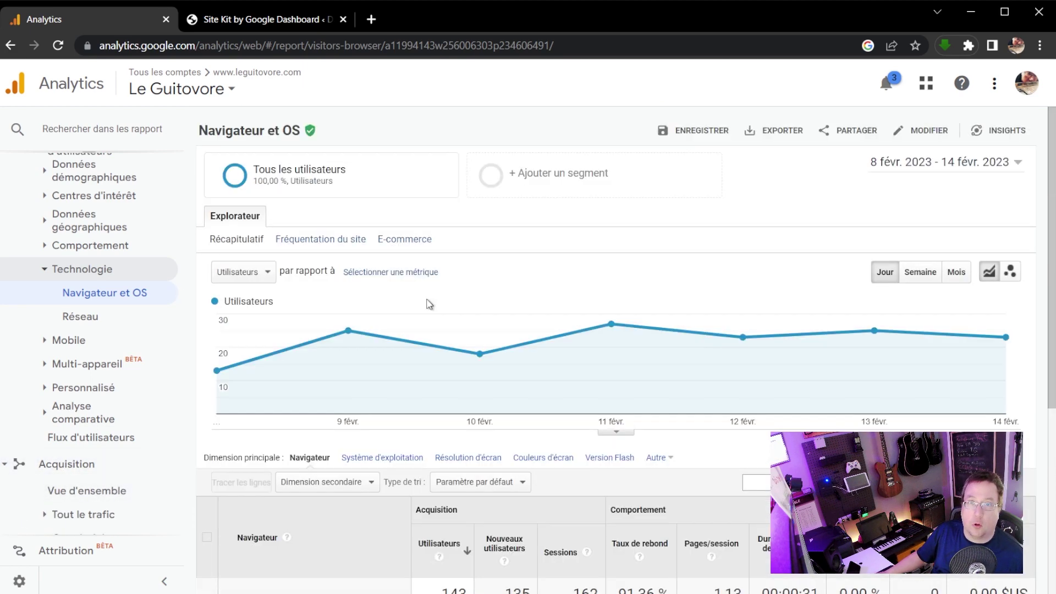
pyautogui.scroll(-2, 430, 304)
pyautogui.scroll(-1, 123, 464)
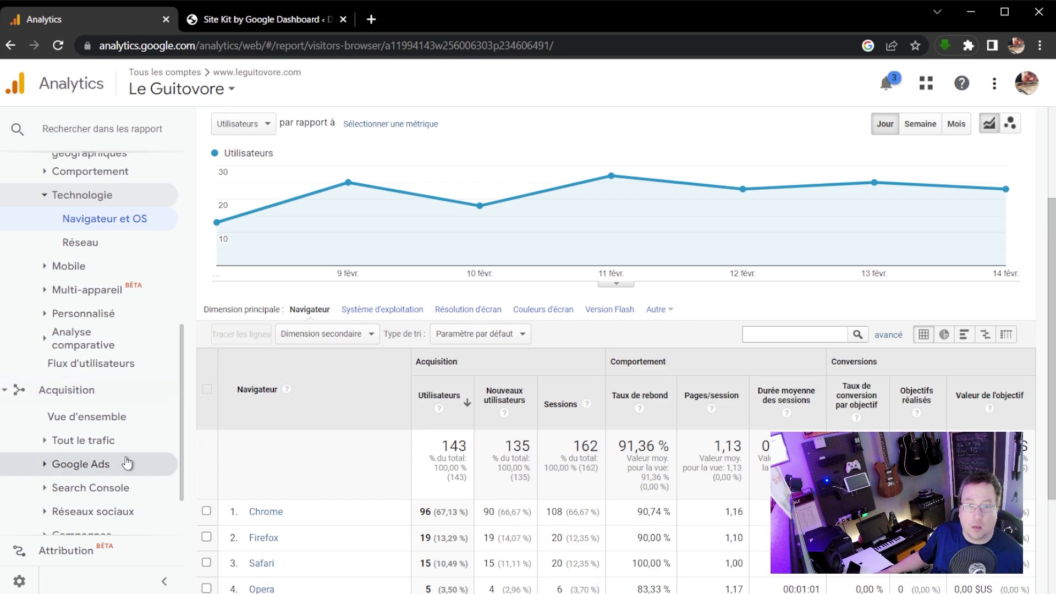
pyautogui.click(99, 447)
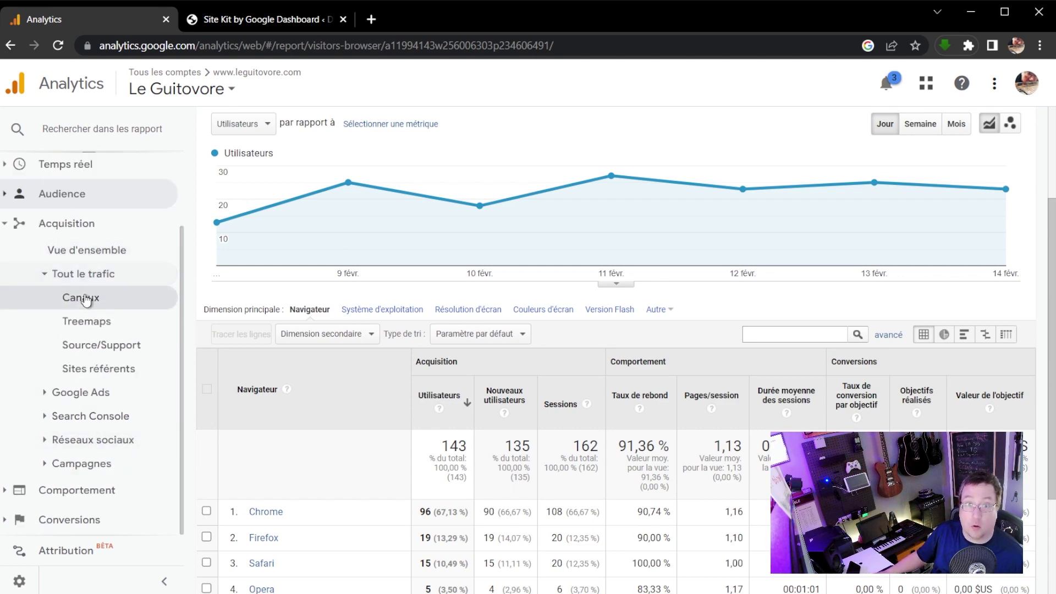
pyautogui.click(84, 299)
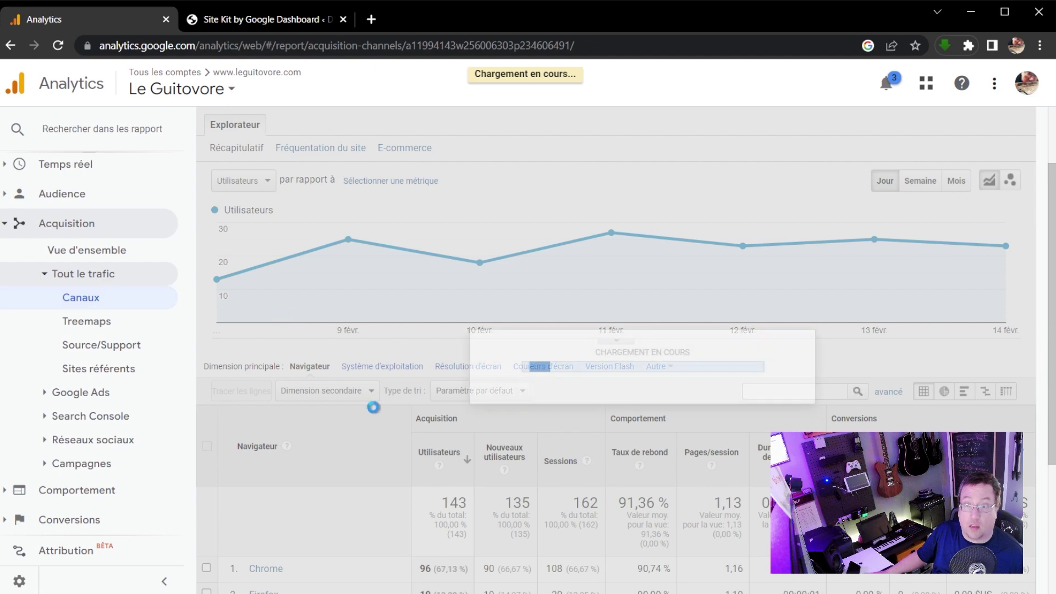
pyautogui.scroll(-3, 357, 334)
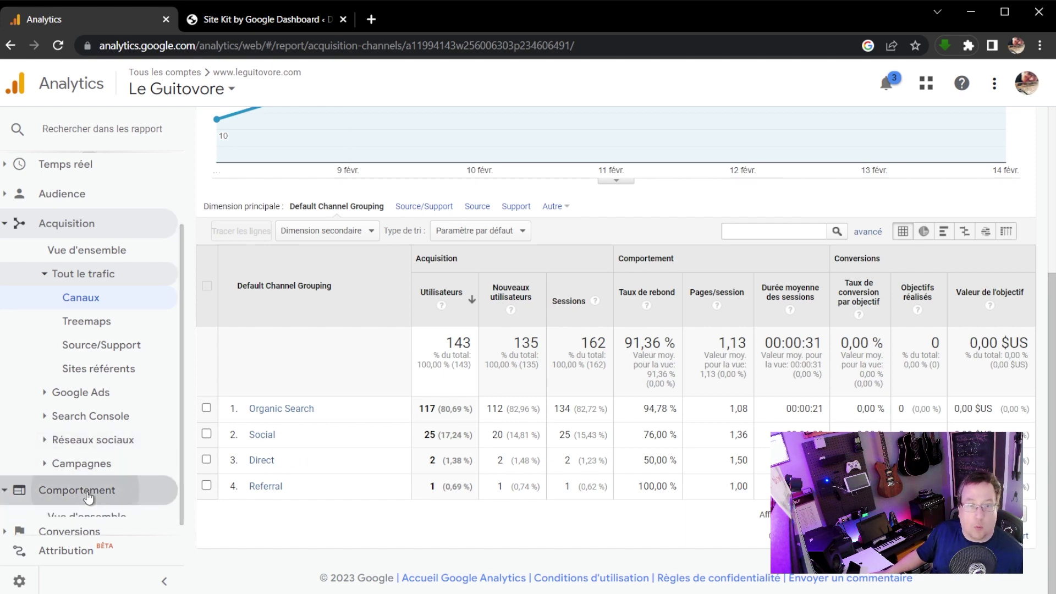
# Examine page views by page in the Comportement overview report and expand the Vitesse du site reports
pyautogui.click(112, 486)
pyautogui.click(113, 442)
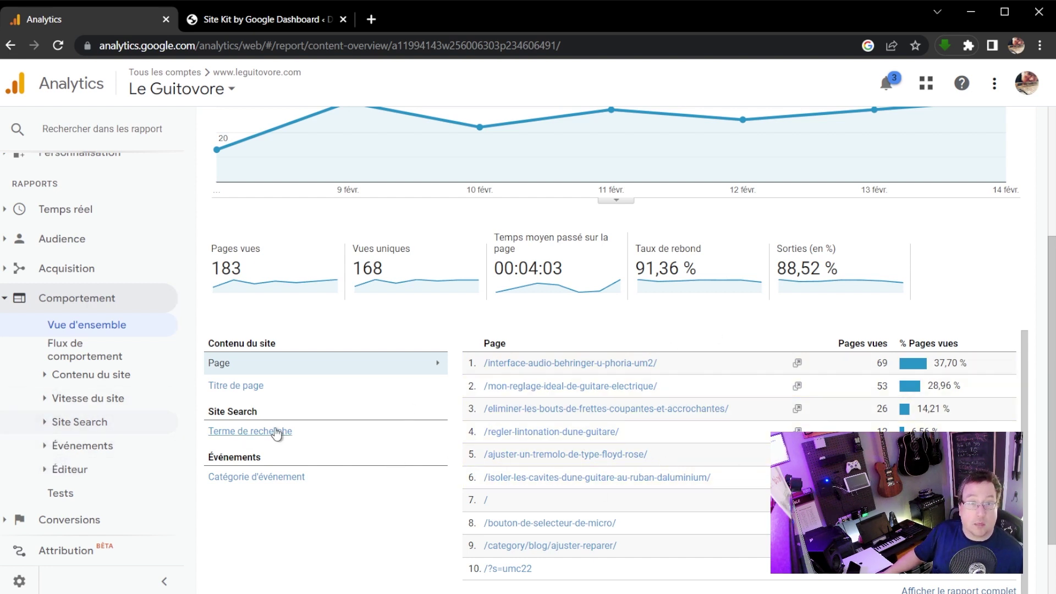
pyautogui.click(101, 403)
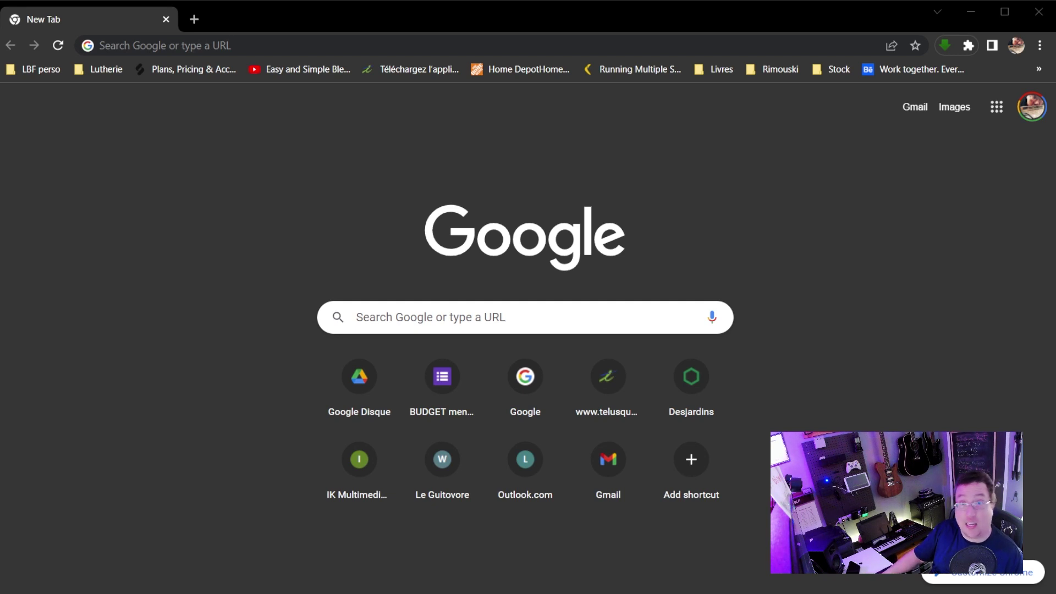
# Go to youtube.com and select the Le Guitovore channel as the active account
pyautogui.click(262, 44)
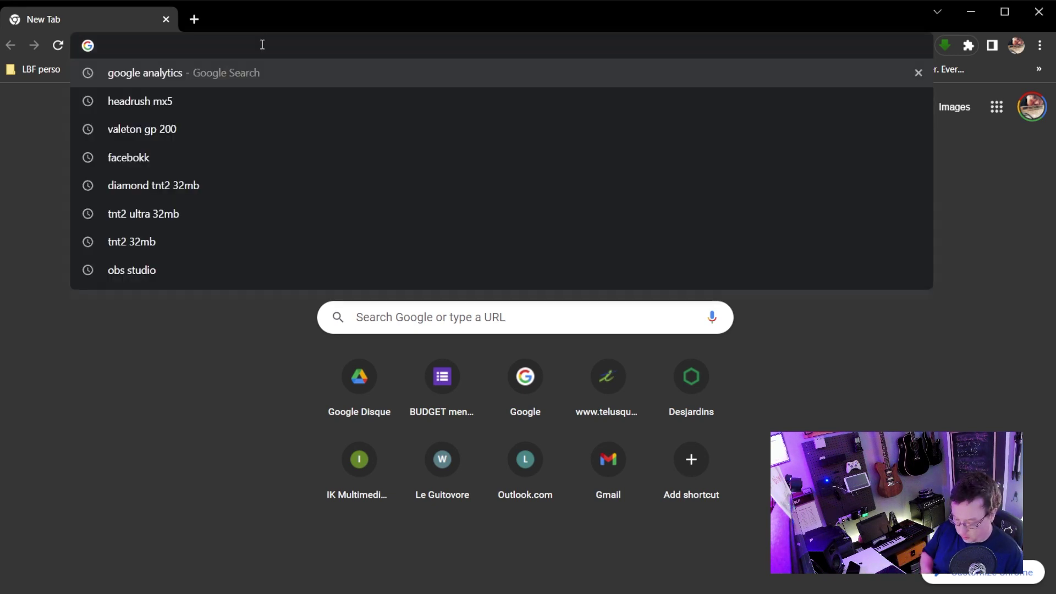
pyautogui.write('youtube.com')
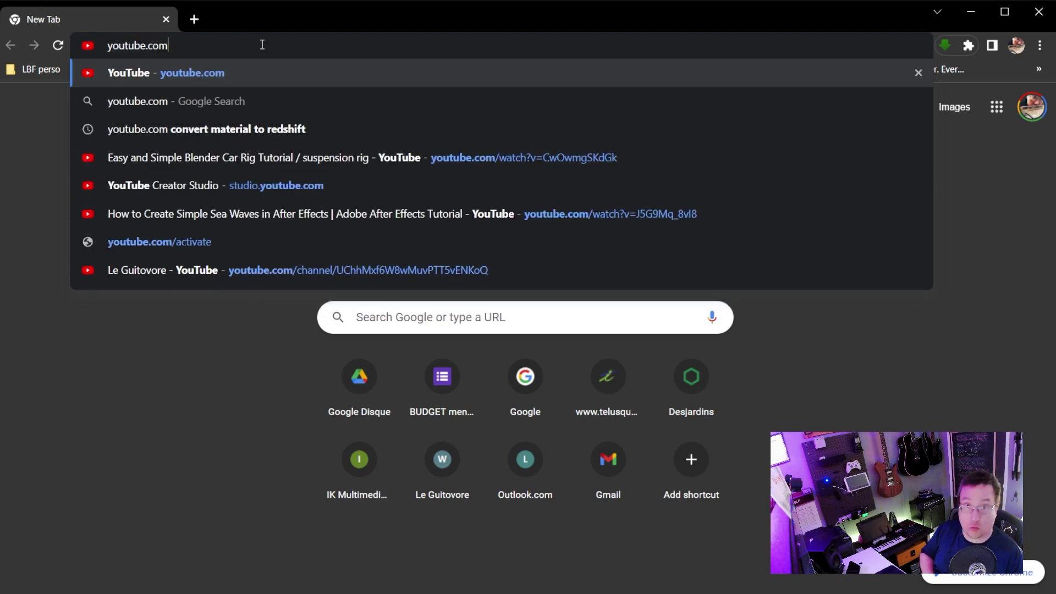
pyautogui.press('Return')
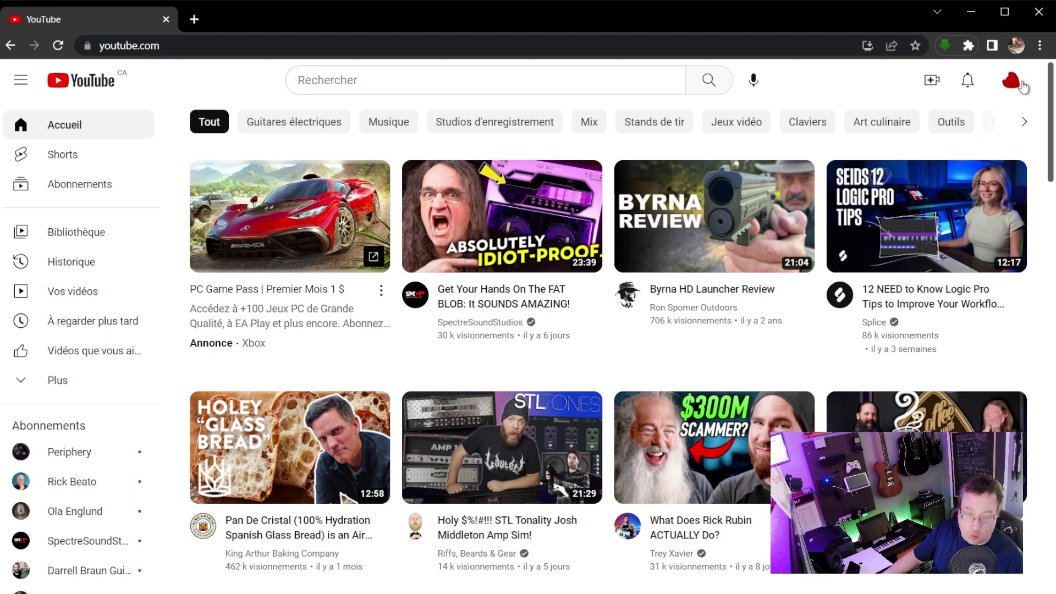
pyautogui.click(1011, 82)
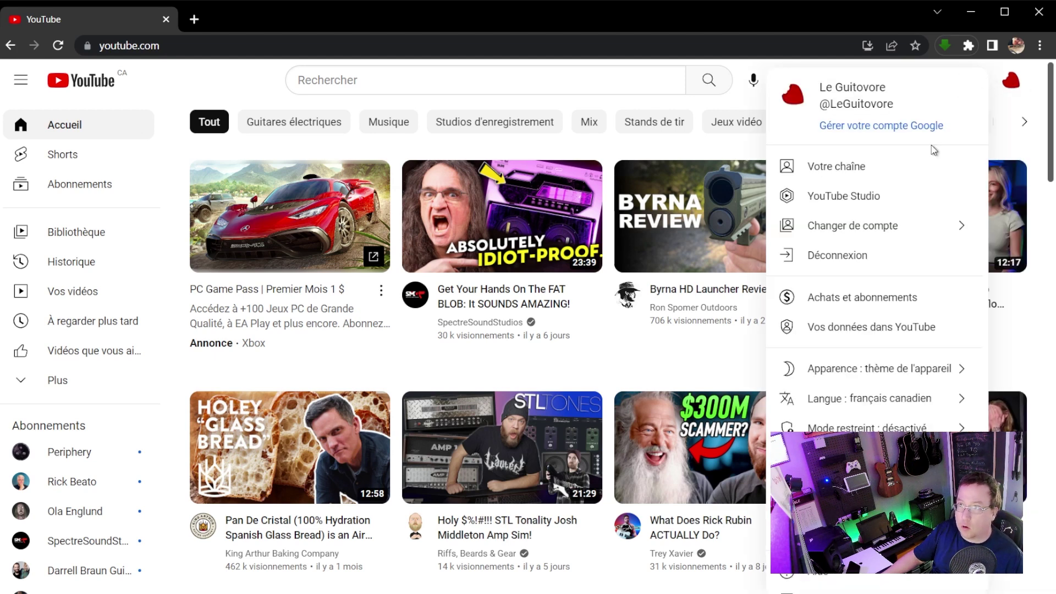
pyautogui.click(889, 228)
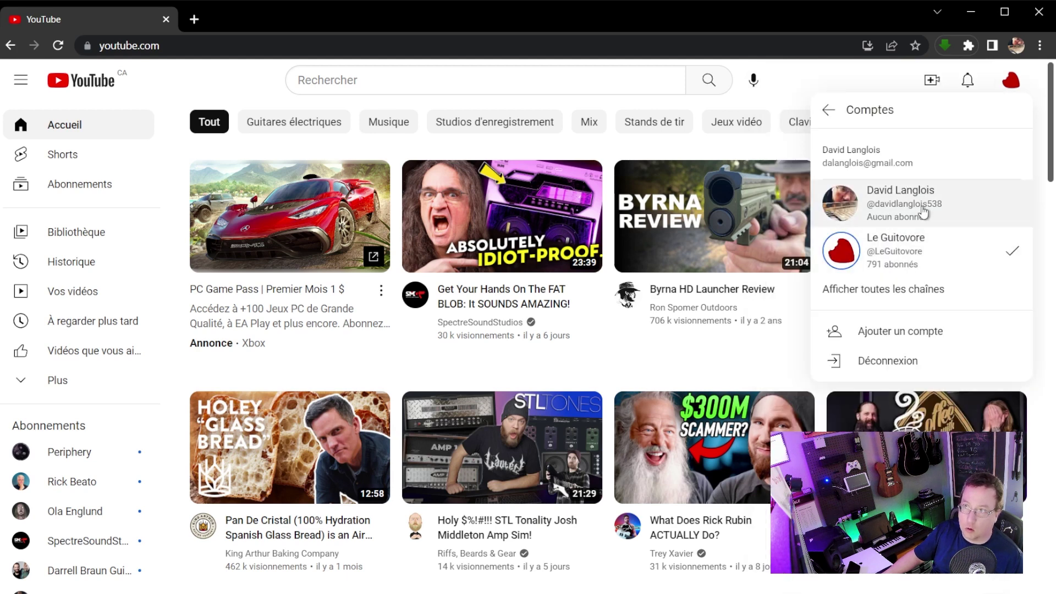
pyautogui.click(929, 242)
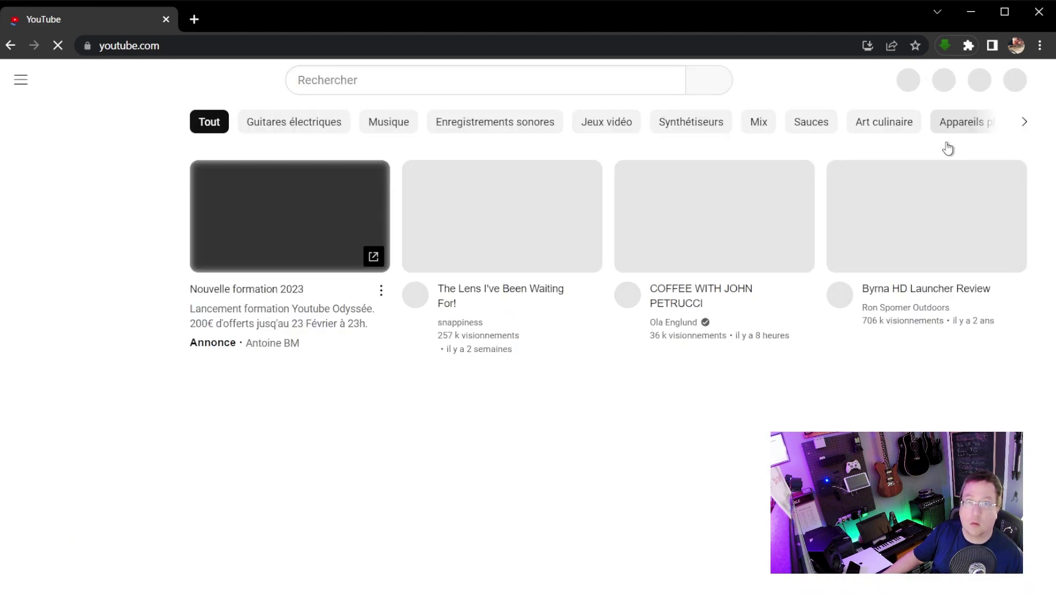
# Open YouTube Studio for the Le Guitovore channel and view the channel statistics overview
pyautogui.click(1015, 81)
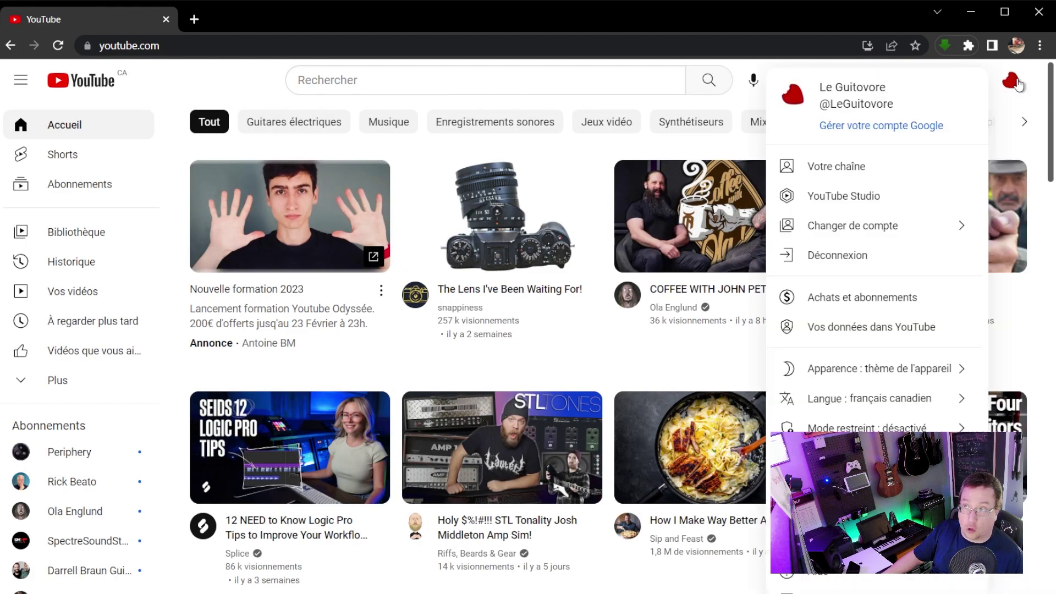
pyautogui.click(842, 198)
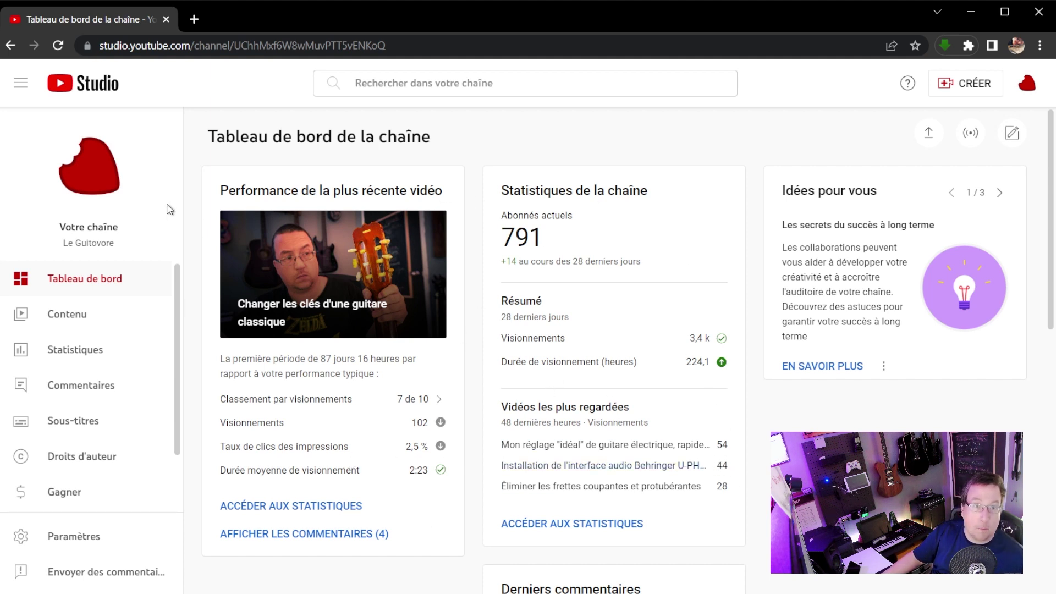
pyautogui.click(91, 357)
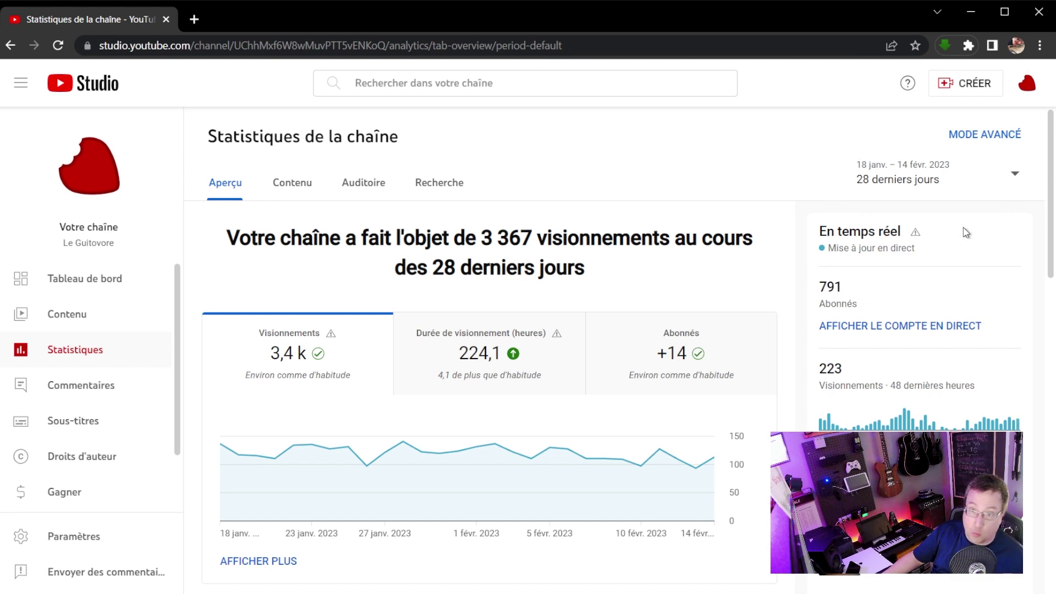
# Compare the channel overview statistics for the last 7 days and the last 28 days
pyautogui.click(1013, 175)
pyautogui.click(965, 179)
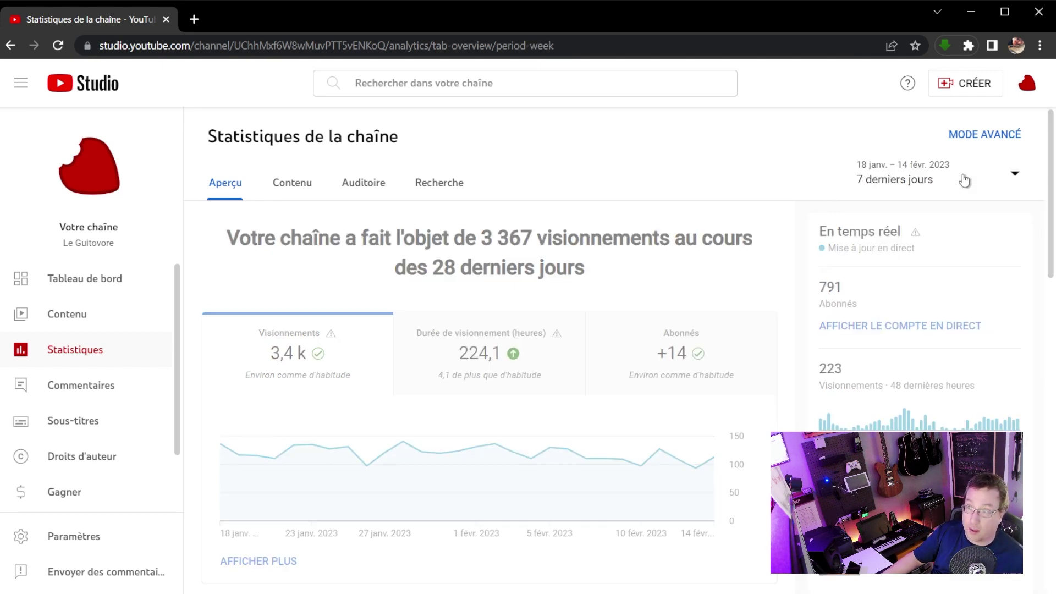
pyautogui.click(1011, 178)
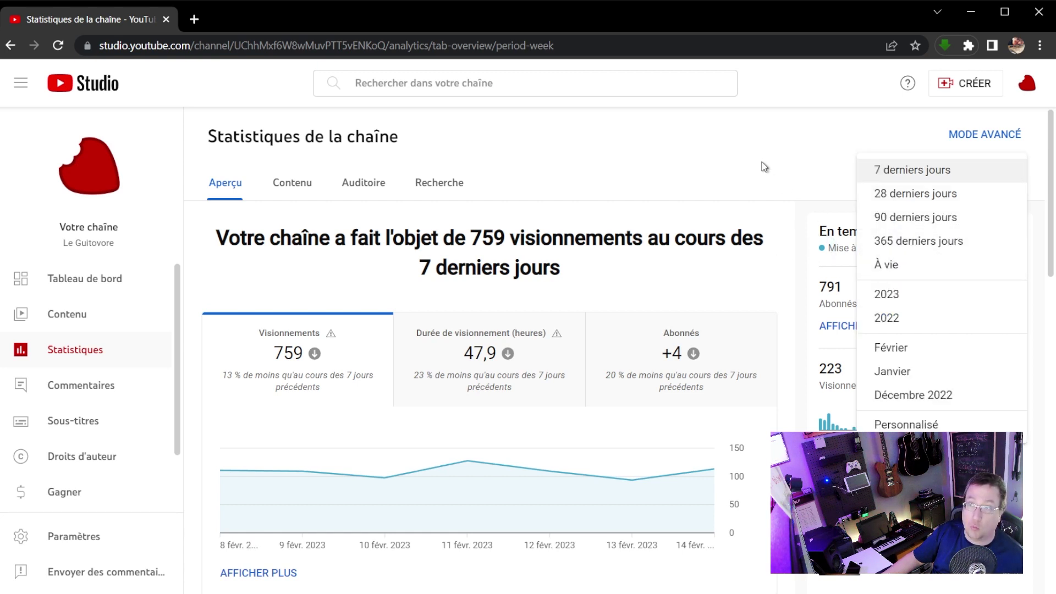
pyautogui.click(924, 197)
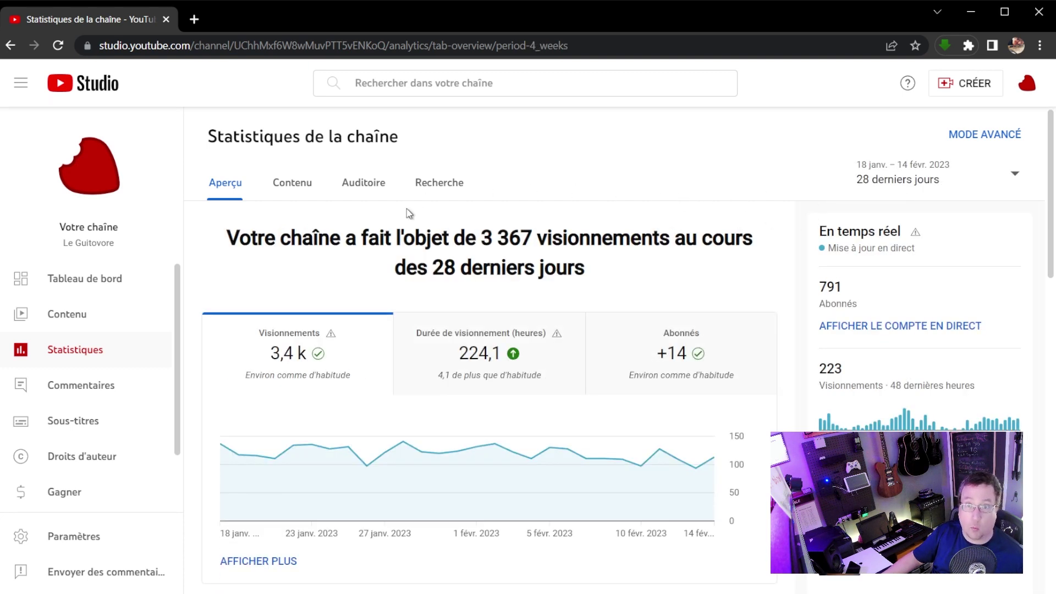
# Examine the channel's views, watch time and most popular content in the 28-day overview
pyautogui.moveTo(486, 240); pyautogui.dragTo(532, 241)
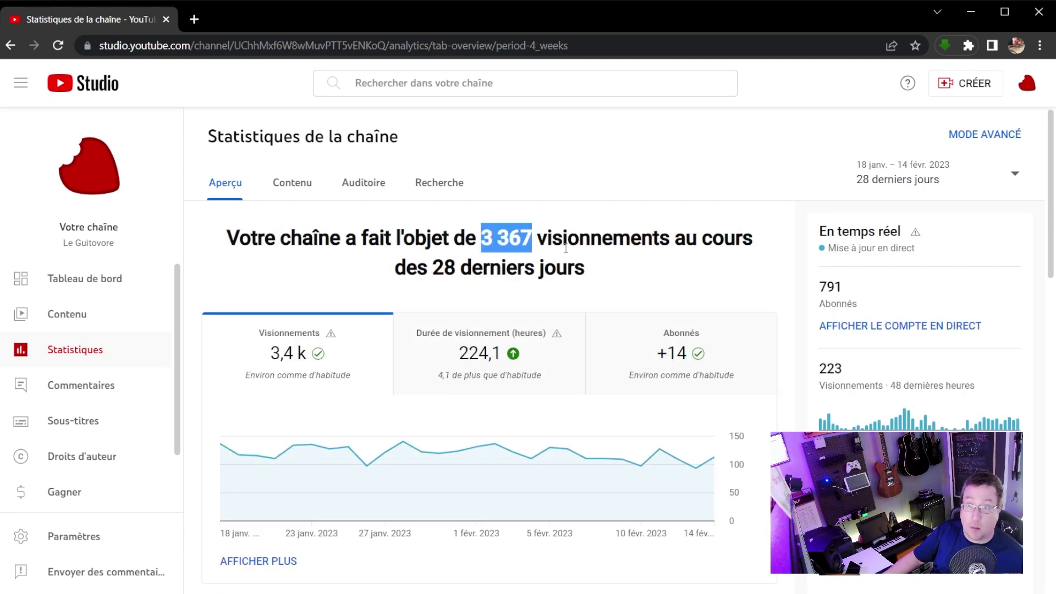
pyautogui.click(602, 222)
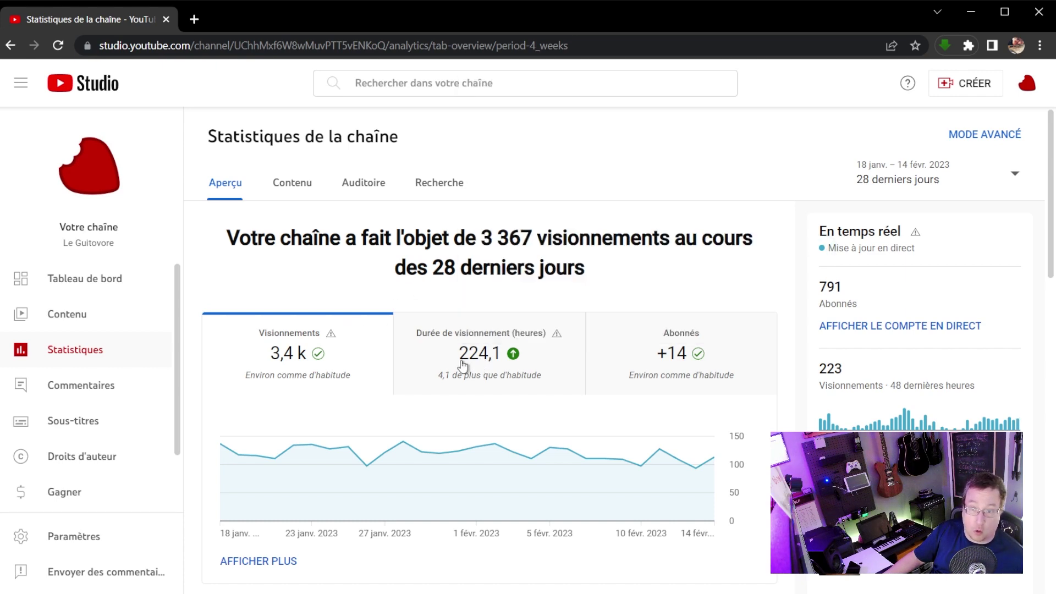
pyautogui.moveTo(487, 370)
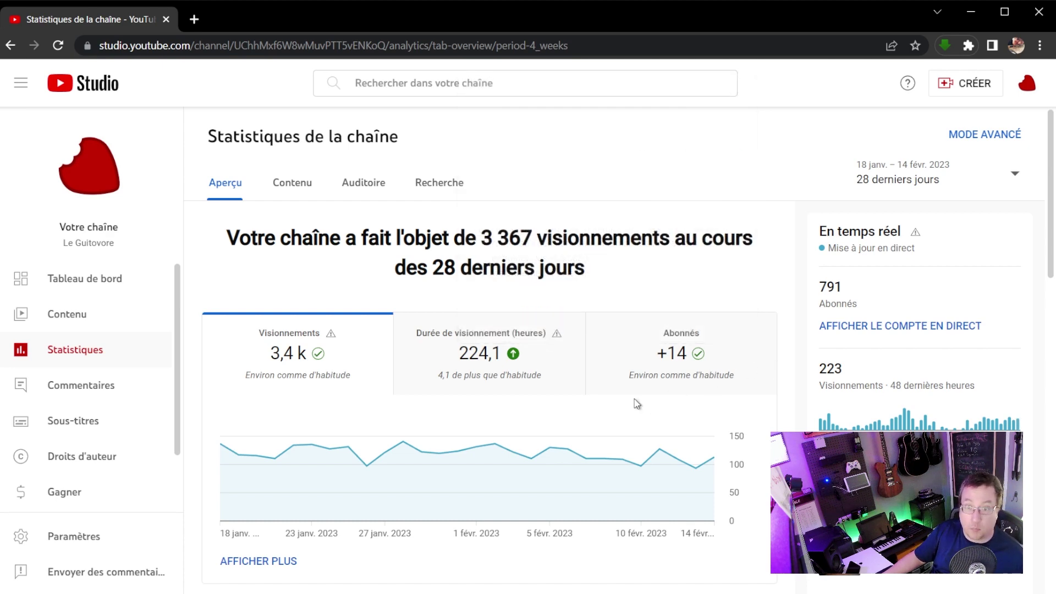
pyautogui.scroll(-5, 636, 403)
pyautogui.scroll(-3, 635, 401)
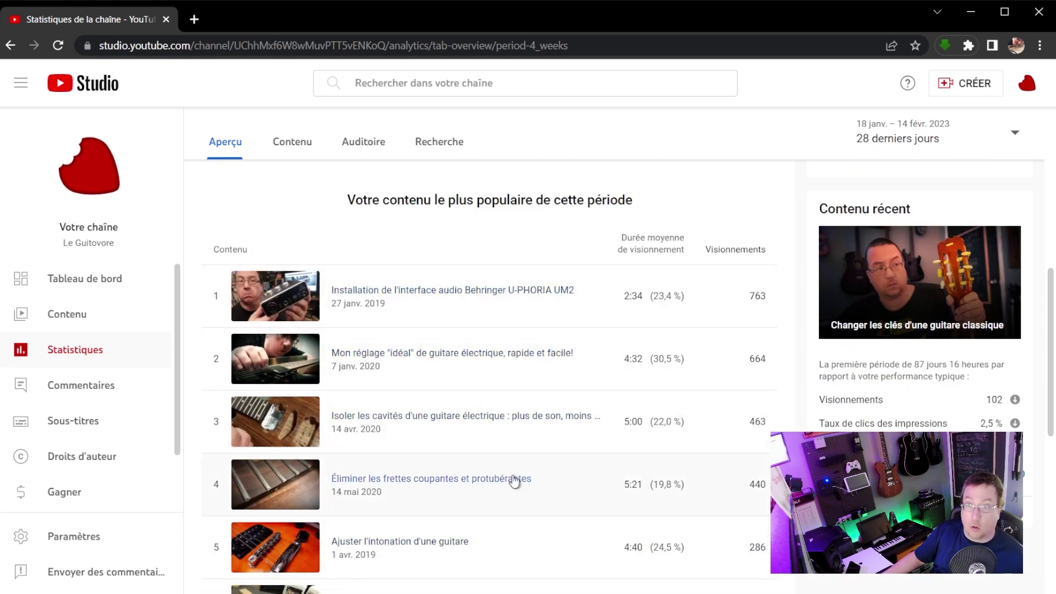
# Open the channel's Contenu statistics and examine the impressions, click-through rate and key moments for audience retention
pyautogui.scroll(8, 528, 466)
pyautogui.click(301, 184)
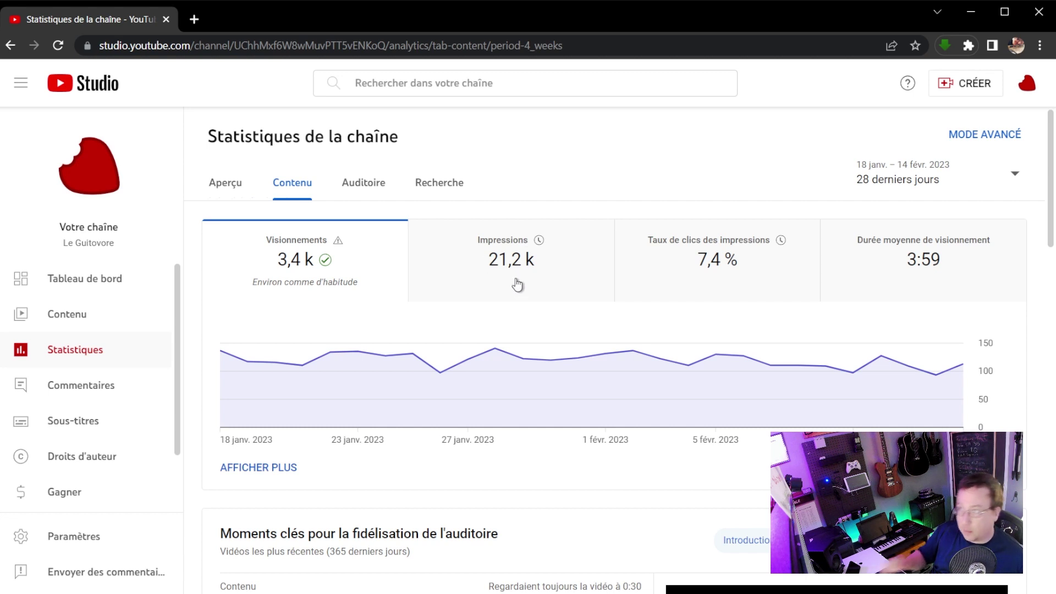
pyautogui.moveTo(512, 269)
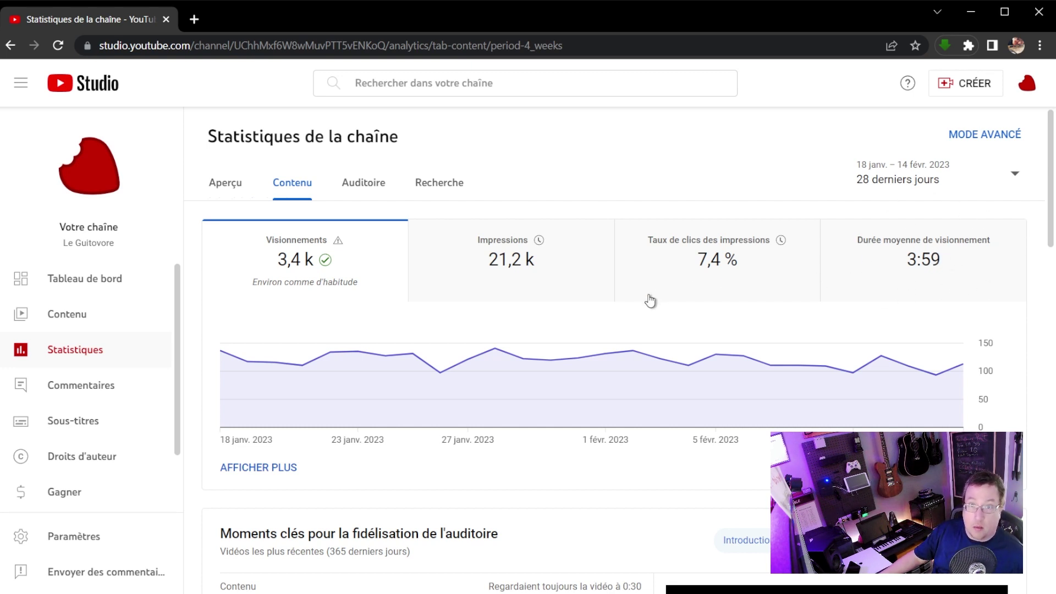
pyautogui.scroll(-1, 581, 303)
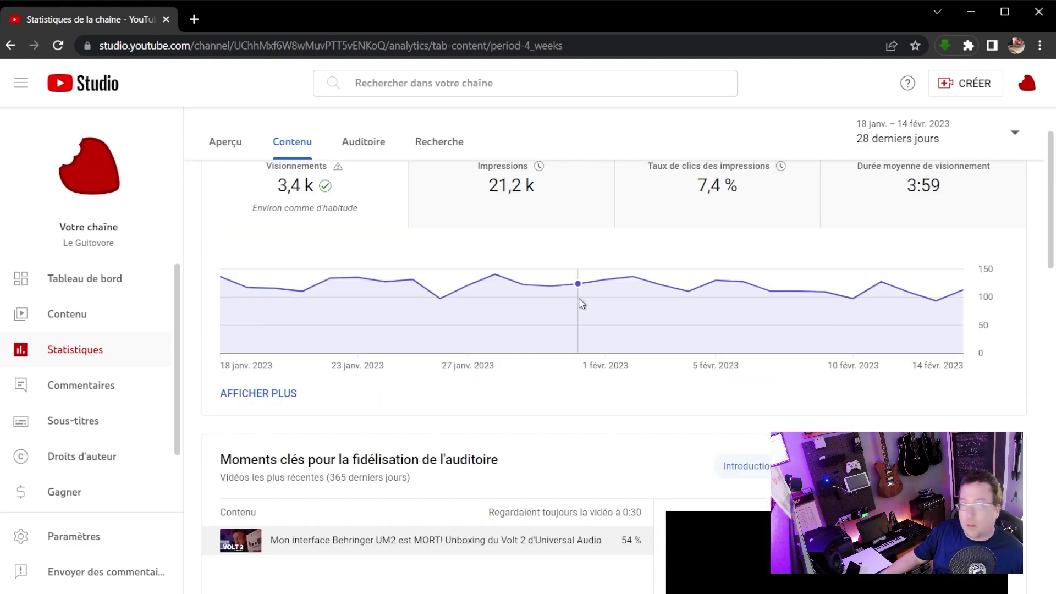
pyautogui.scroll(-1, 604, 306)
# Open the channel's Auditoire statistics and examine viewer activity times, regions, subtitle languages, subscriber watch time, age and gender
pyautogui.scroll(2, 604, 306)
pyautogui.click(362, 186)
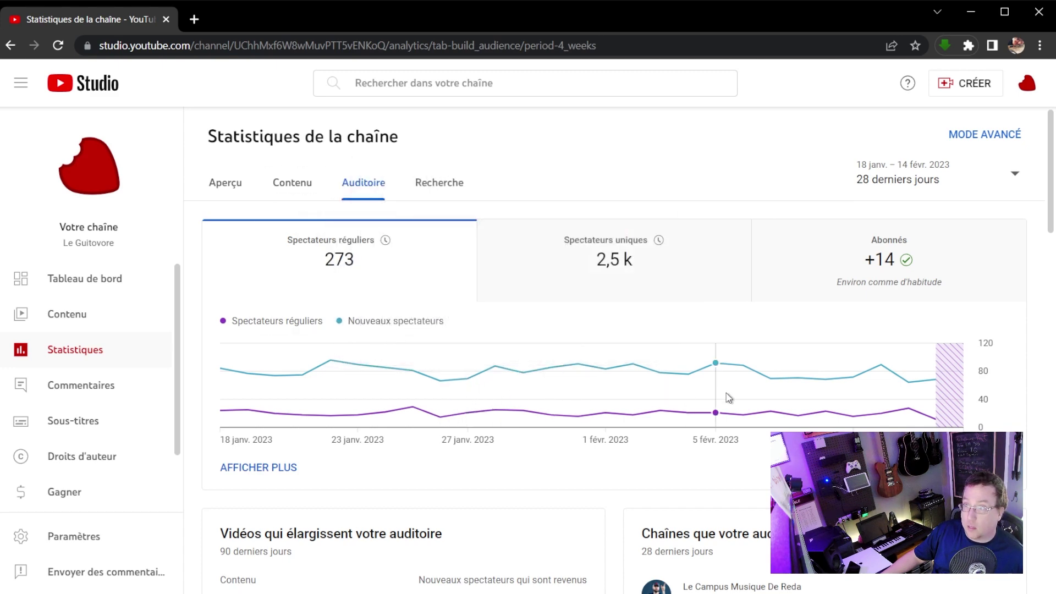
pyautogui.scroll(-1, 600, 385)
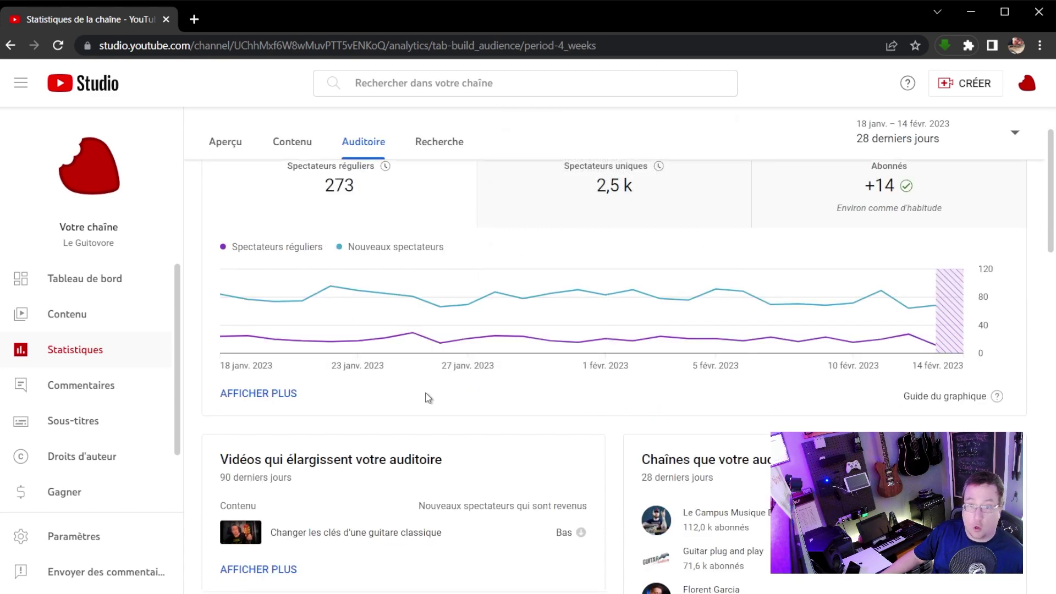
pyautogui.scroll(-4, 429, 397)
pyautogui.scroll(-1, 429, 397)
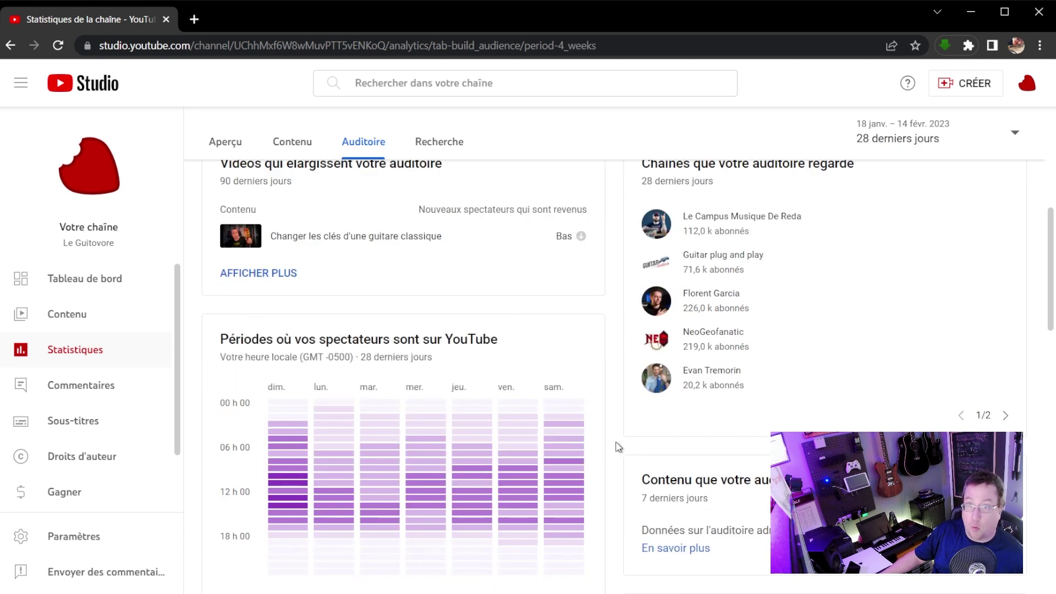
pyautogui.scroll(-1, 617, 447)
pyautogui.scroll(-3, 619, 447)
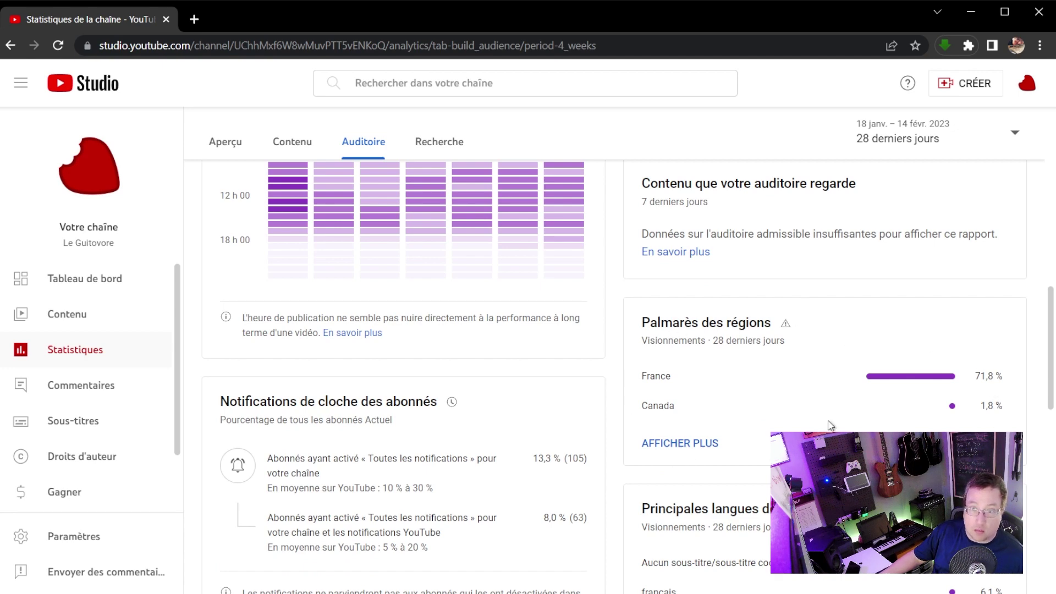
pyautogui.scroll(-4, 646, 449)
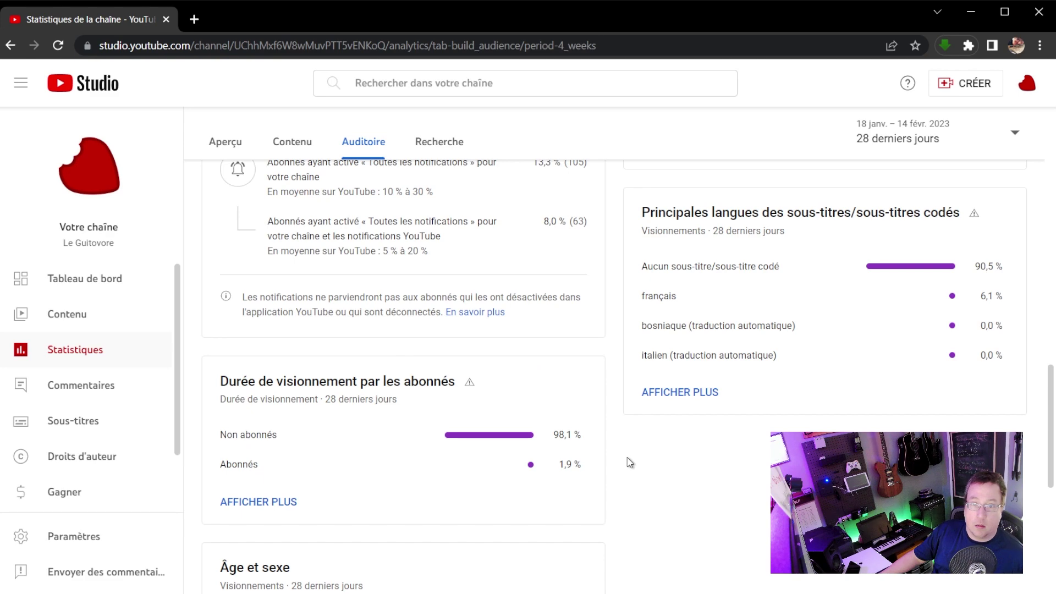
pyautogui.scroll(-5, 625, 463)
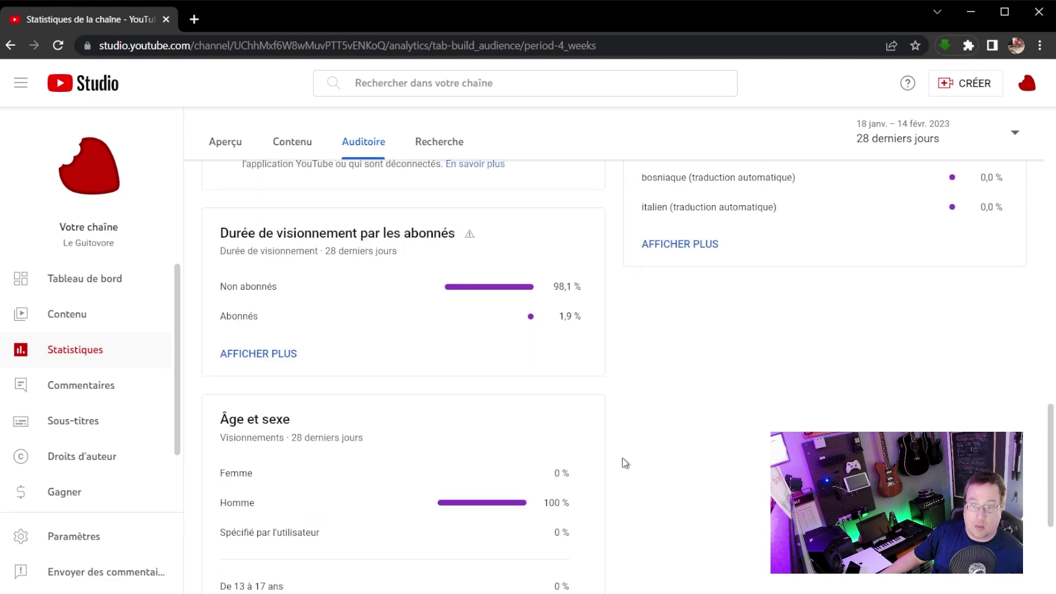
# Return to the channel overview and open the statistics of the video "Installation de l'interface audio Behringer U-PHORIA UM2"
pyautogui.scroll(5, 627, 439)
pyautogui.scroll(10, 627, 439)
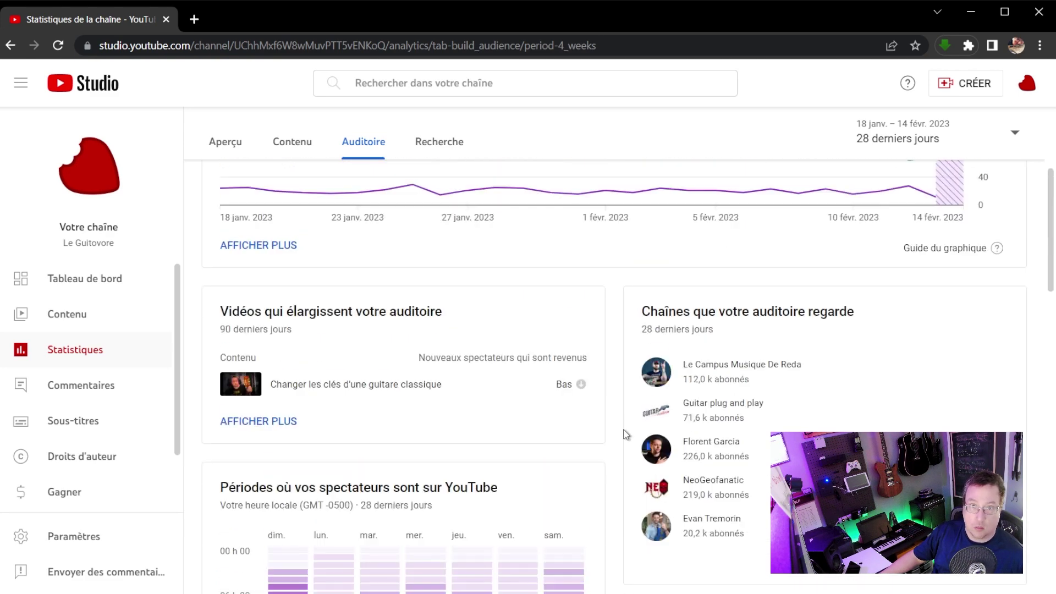
pyautogui.click(231, 183)
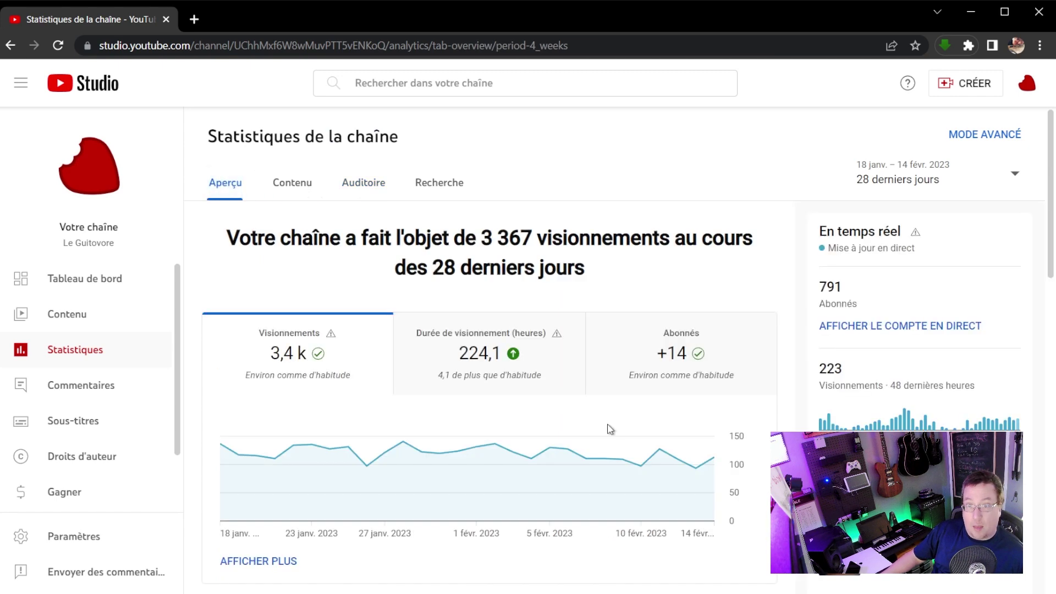
pyautogui.scroll(-5, 522, 405)
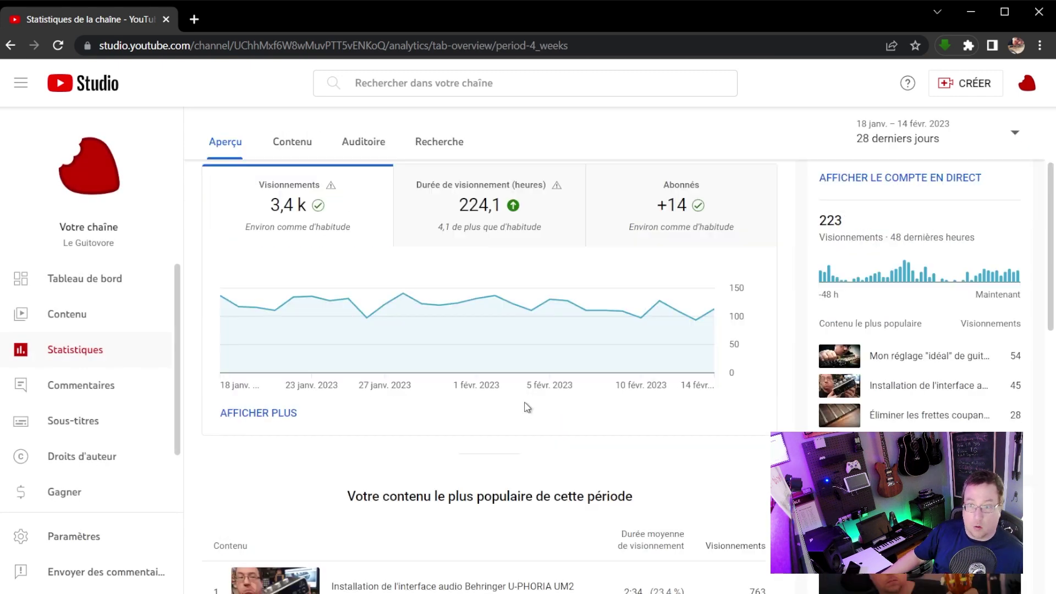
pyautogui.scroll(-4, 405, 455)
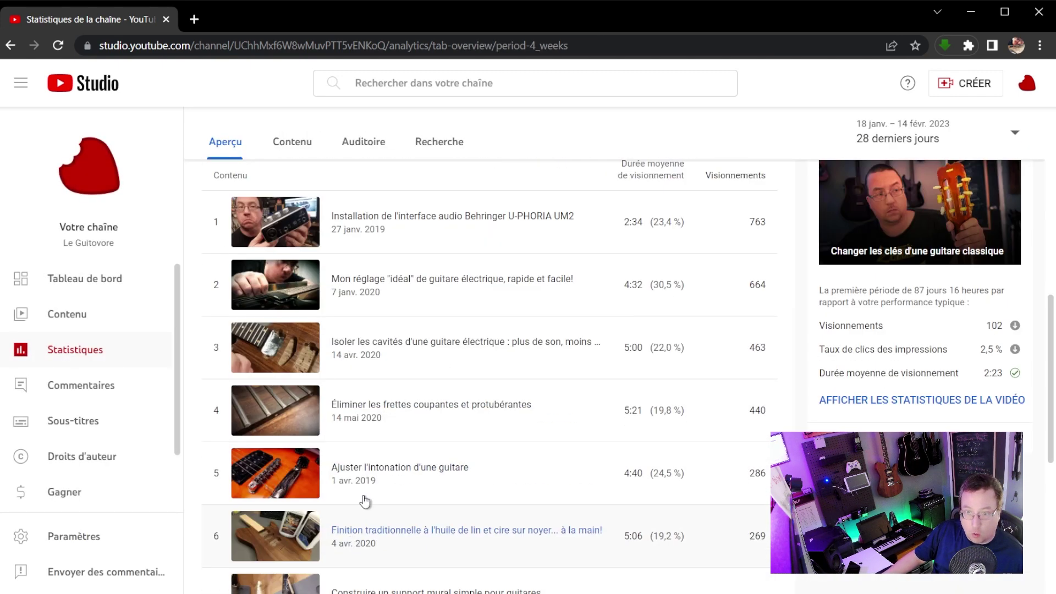
pyautogui.click(285, 226)
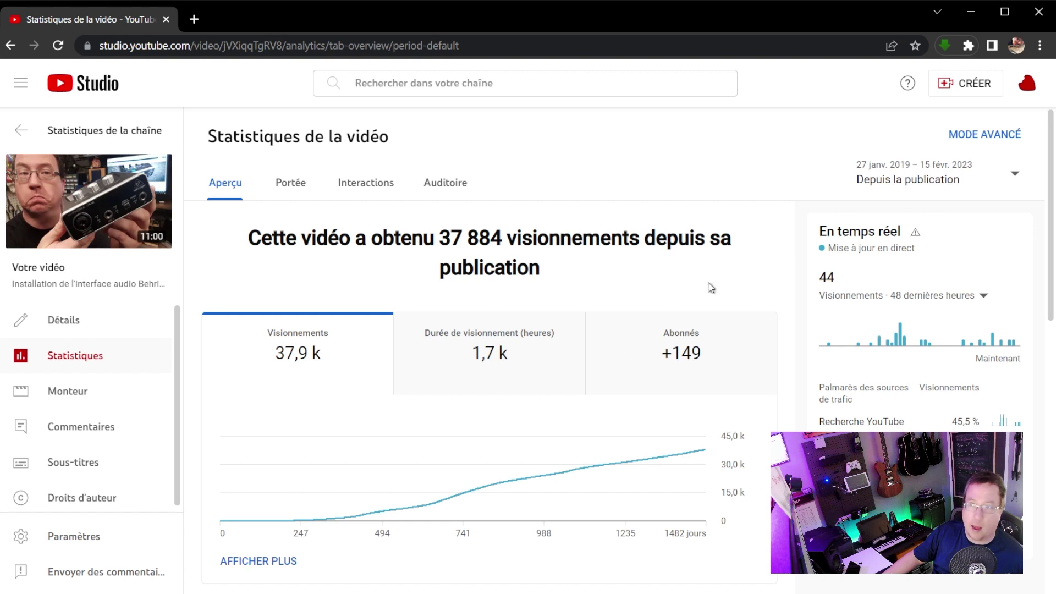
# Check the periods available for the video's statistics and view its watch time and subscriber charts since publication
pyautogui.click(913, 182)
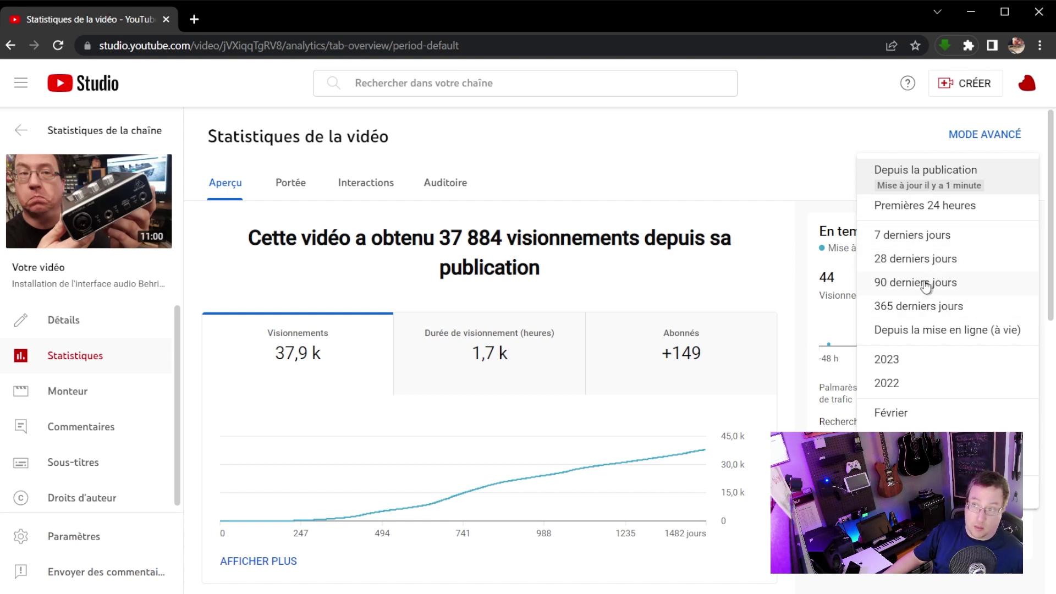
pyautogui.click(628, 189)
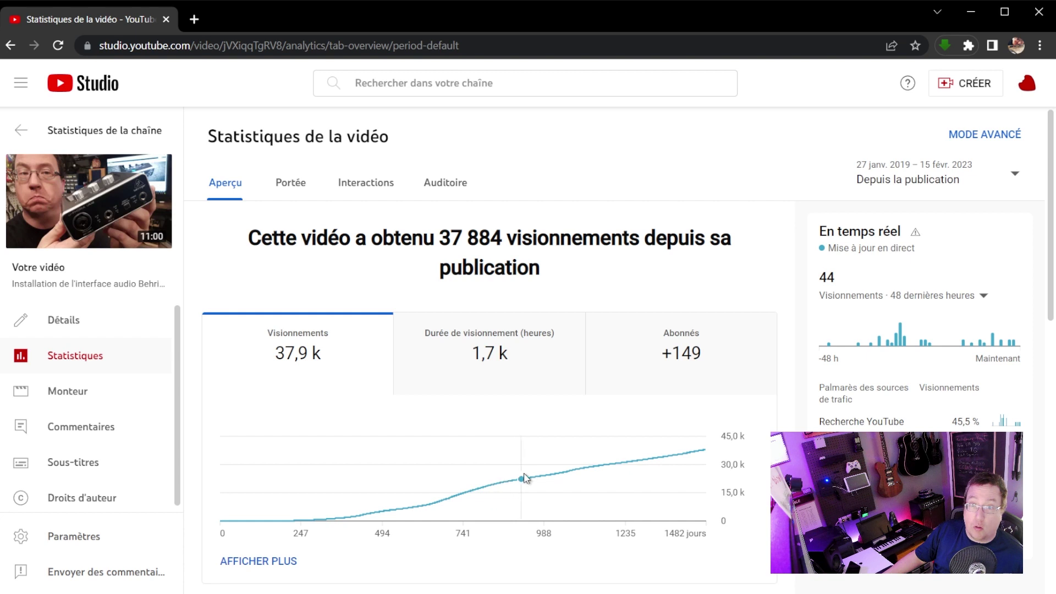
pyautogui.click(558, 349)
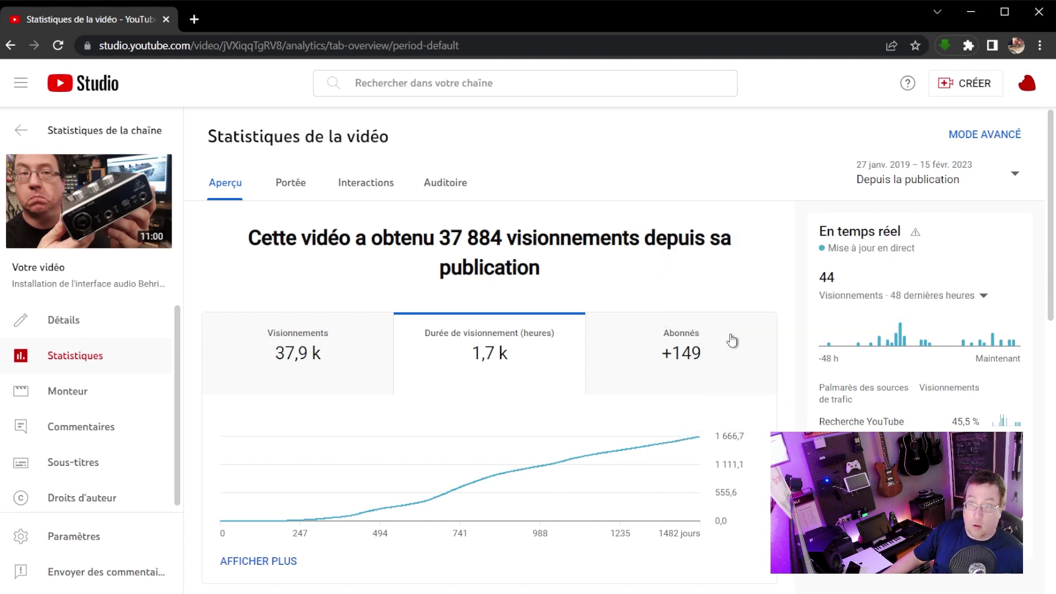
pyautogui.click(741, 360)
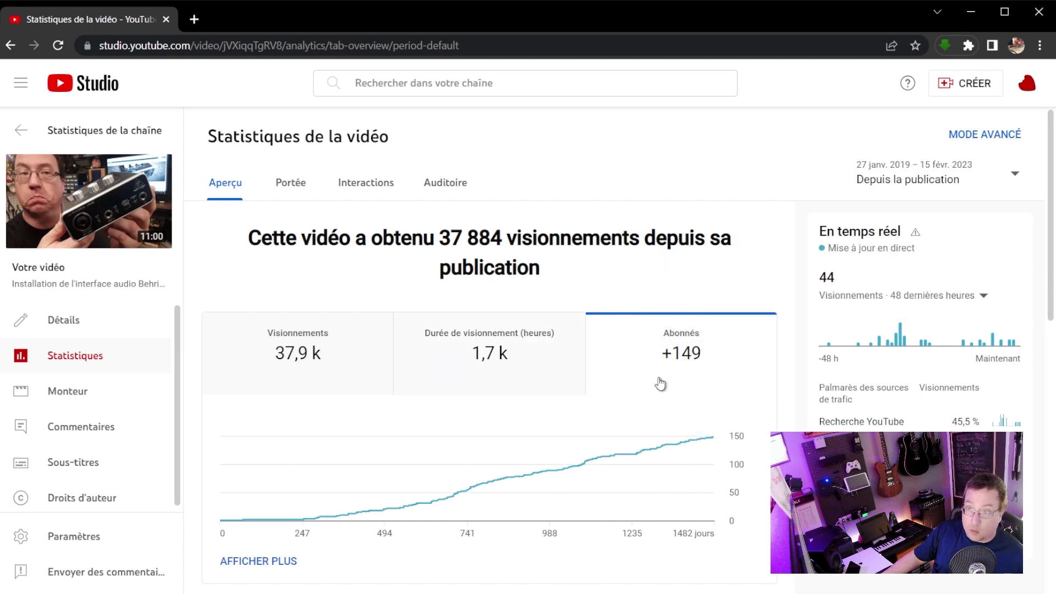
# Examine the audience retention curve of the Behringer U-PHORIA UM2 video, especially the drop during the introduction
pyautogui.scroll(-8, 559, 373)
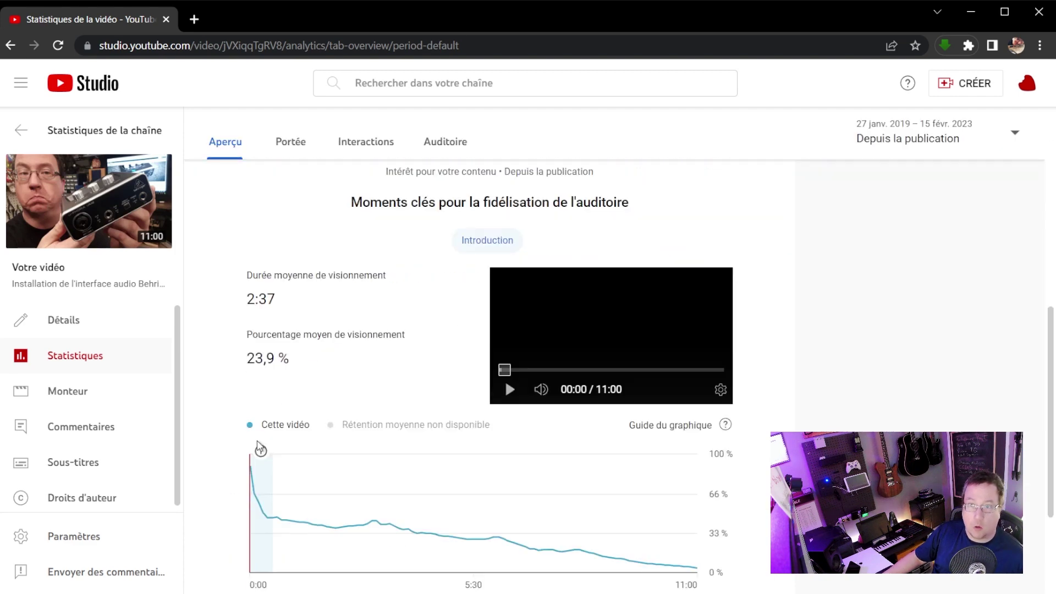
pyautogui.scroll(-3, 253, 476)
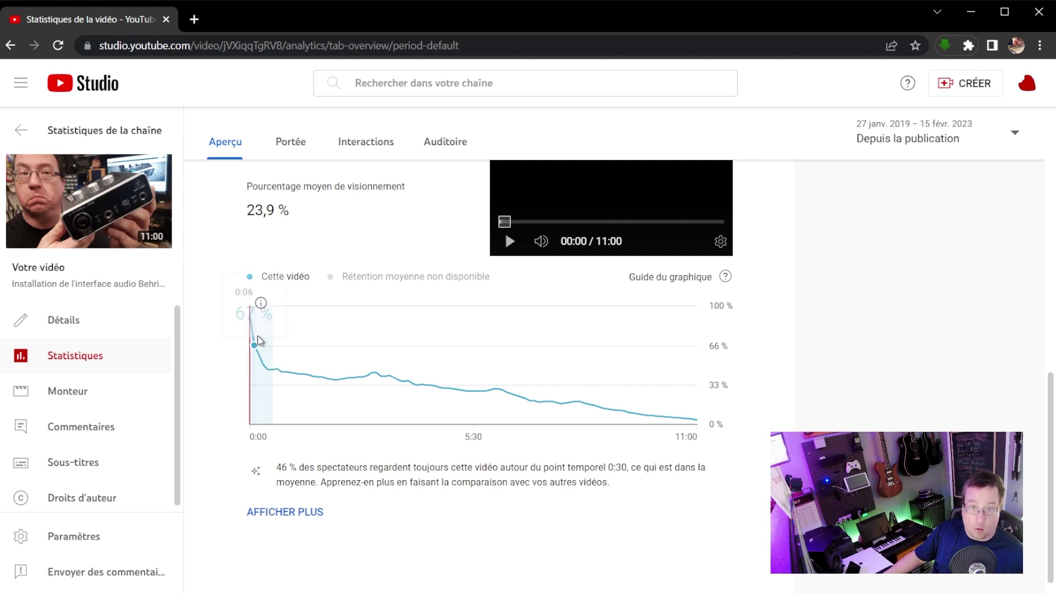
pyautogui.moveTo(278, 362)
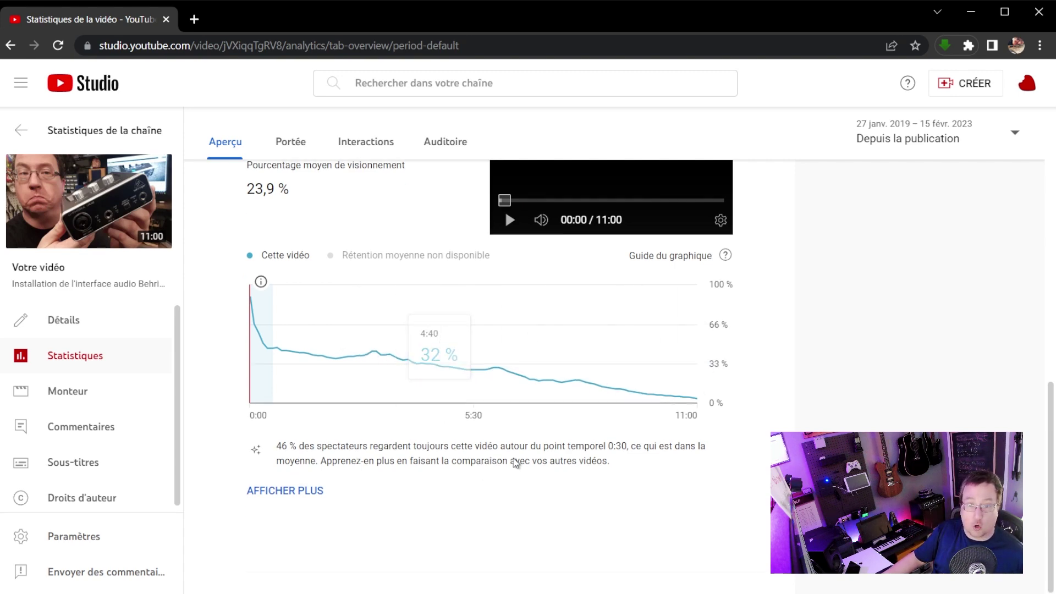
# Return to the channel statistics and open the statistics of the popular video "Test du câble Rocksmith RealTone dans un PC"
pyautogui.scroll(10, 412, 385)
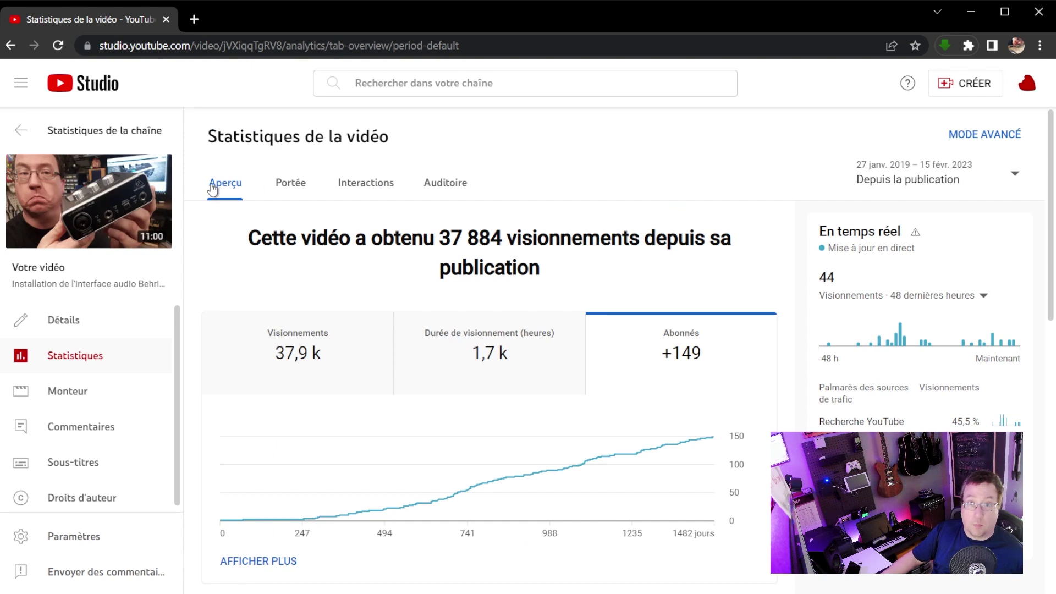
pyautogui.click(40, 131)
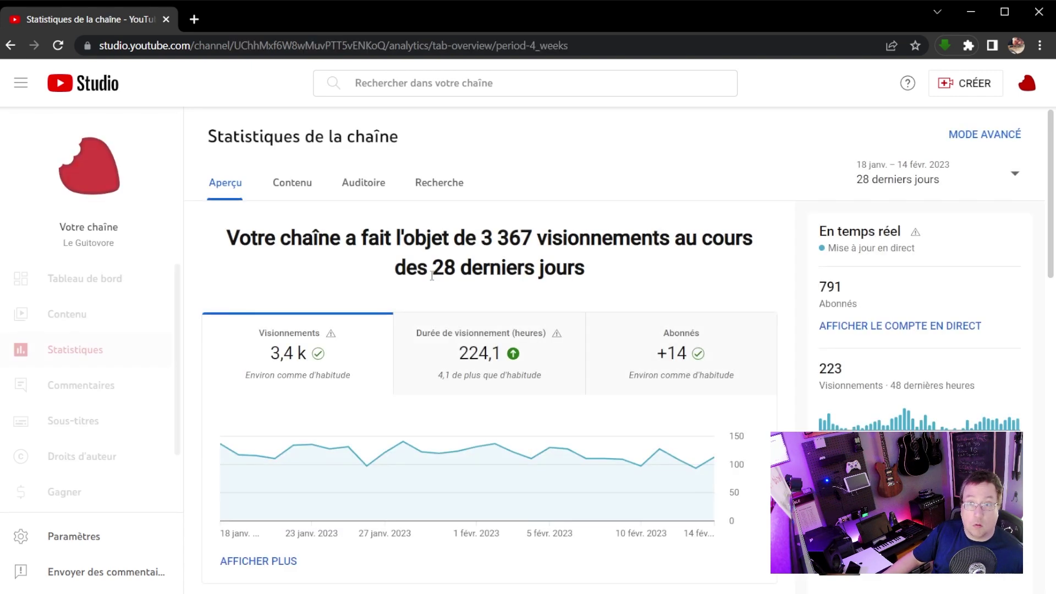
pyautogui.scroll(-3, 372, 341)
pyautogui.scroll(-7, 371, 341)
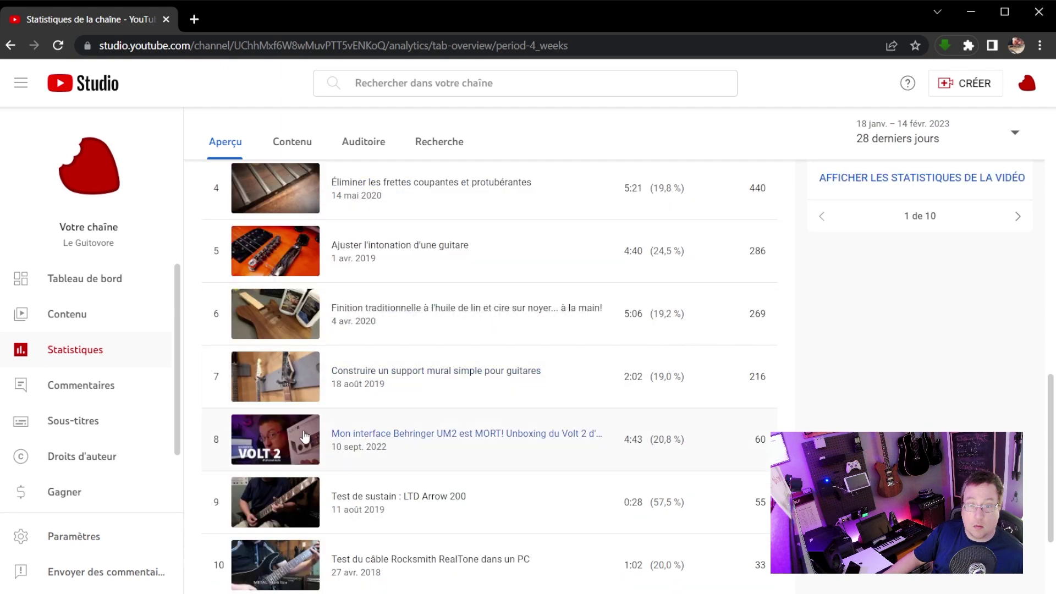
pyautogui.scroll(-2, 280, 512)
pyautogui.click(283, 486)
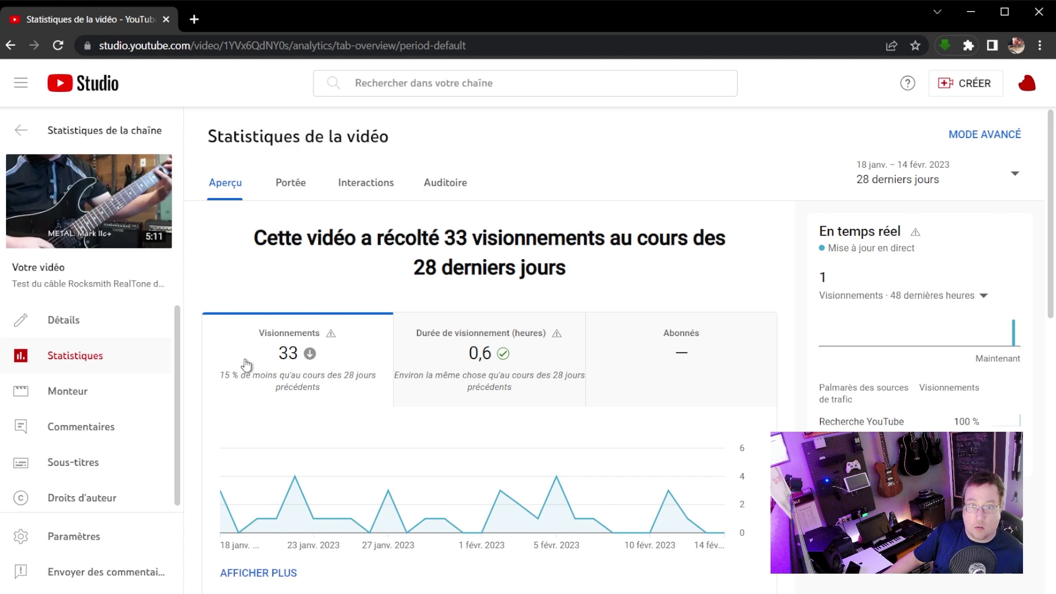
# Examine the average view duration and audience retention curve of the Rocksmith RealTone cable video
pyautogui.scroll(-3, 322, 377)
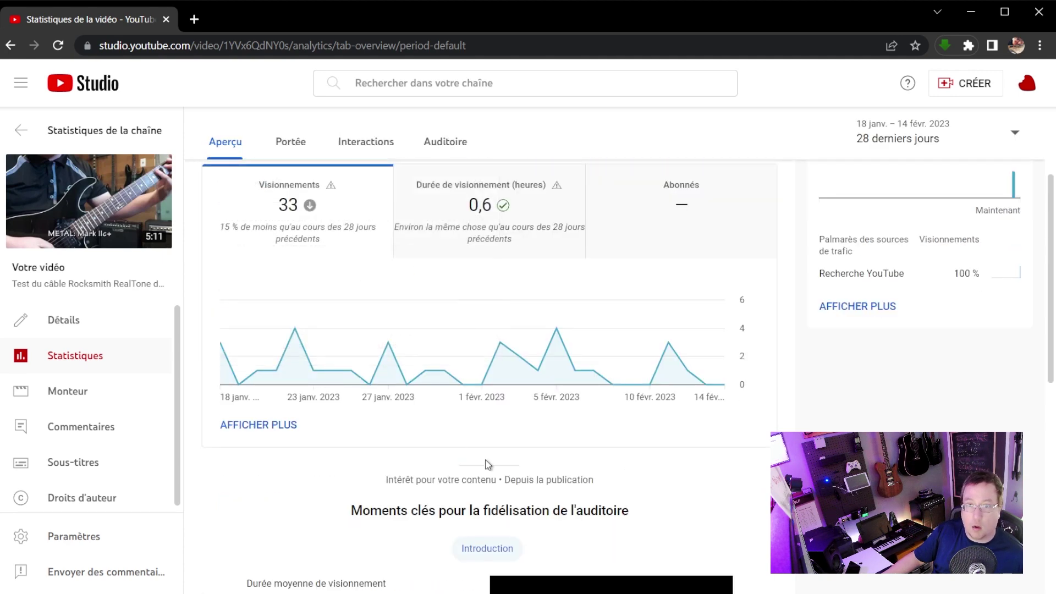
pyautogui.scroll(-6, 432, 456)
pyautogui.scroll(-2, 433, 455)
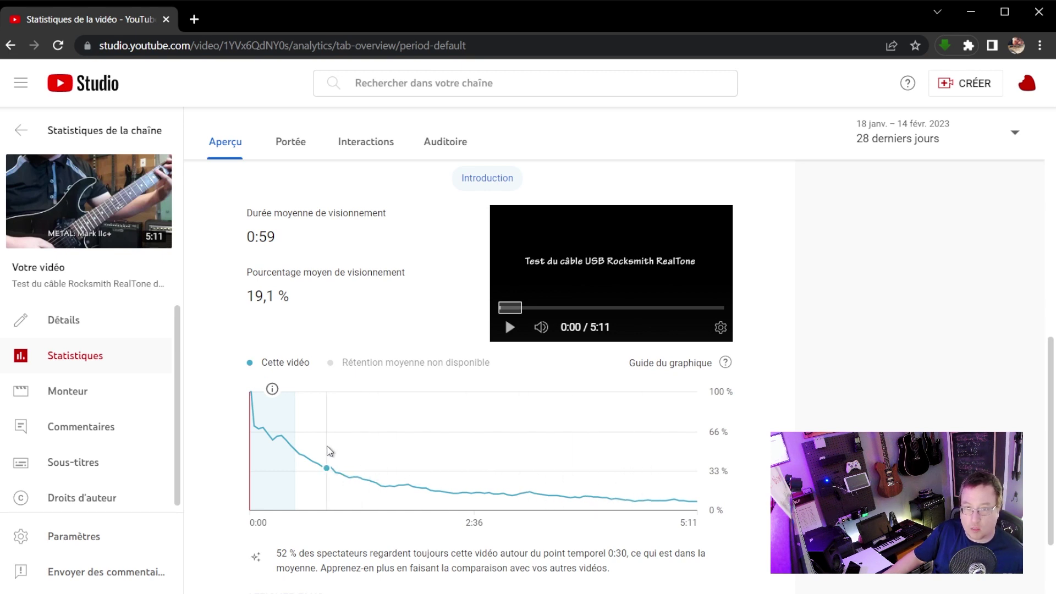
pyautogui.scroll(-2, 505, 476)
pyautogui.scroll(1, 504, 474)
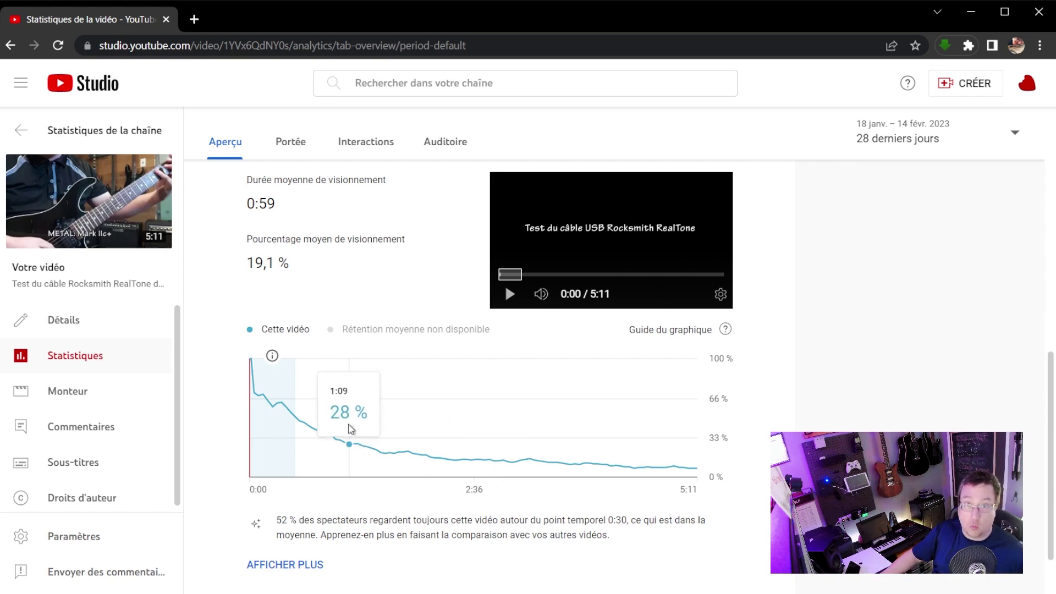
# Examine the reach statistics of the Rocksmith RealTone cable video, especially its impressions, click-through rate and views
pyautogui.scroll(5, 285, 423)
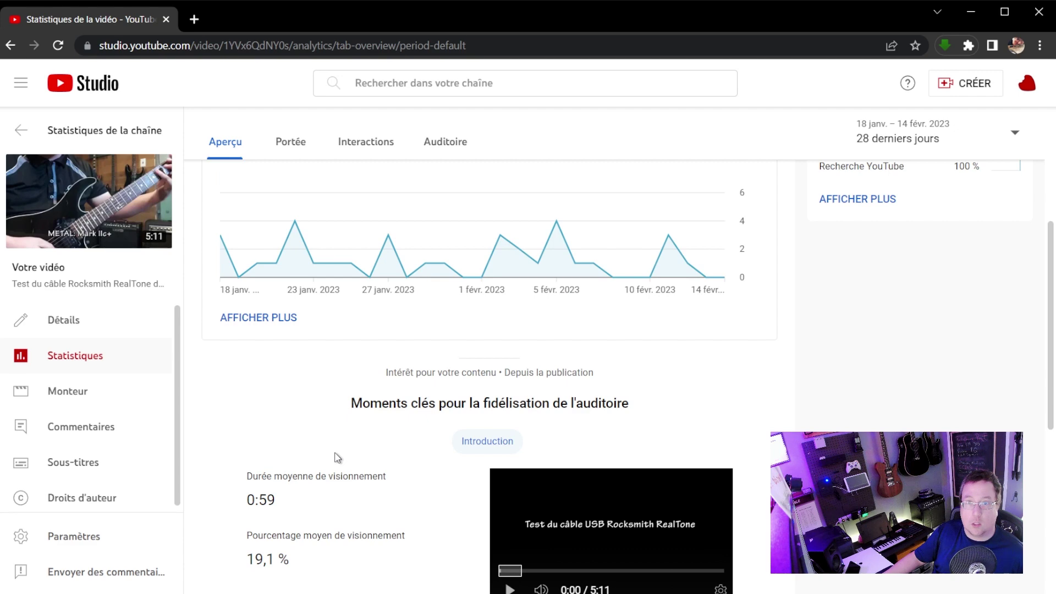
pyautogui.scroll(4, 334, 459)
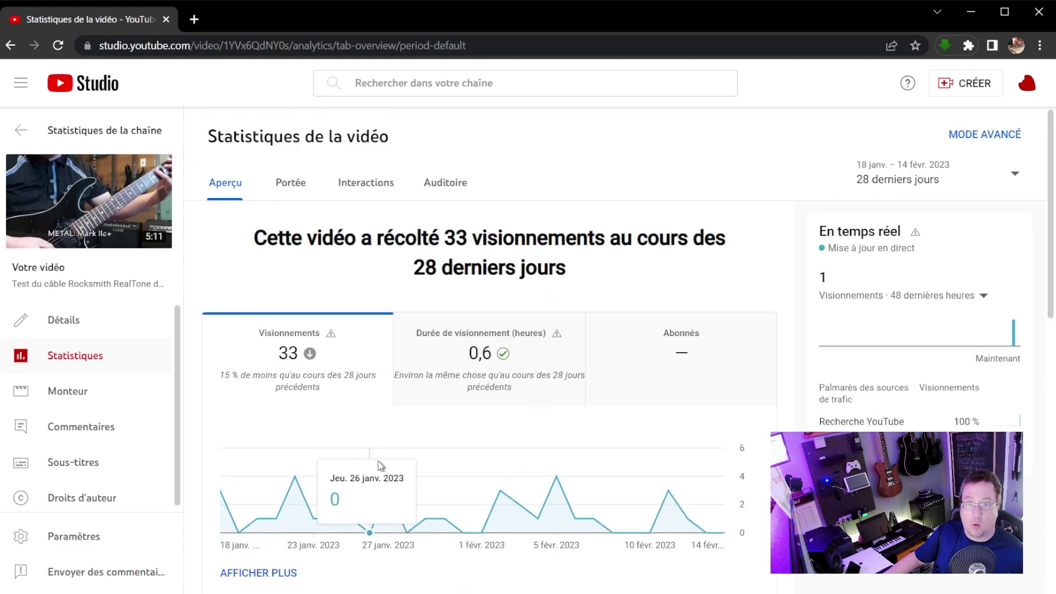
pyautogui.click(300, 187)
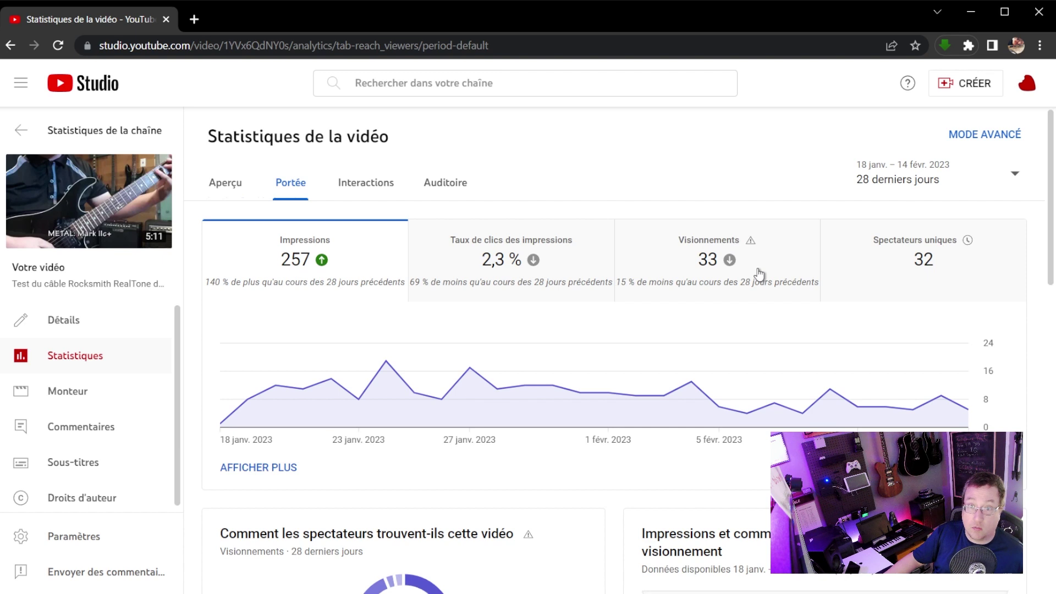
pyautogui.moveTo(499, 271)
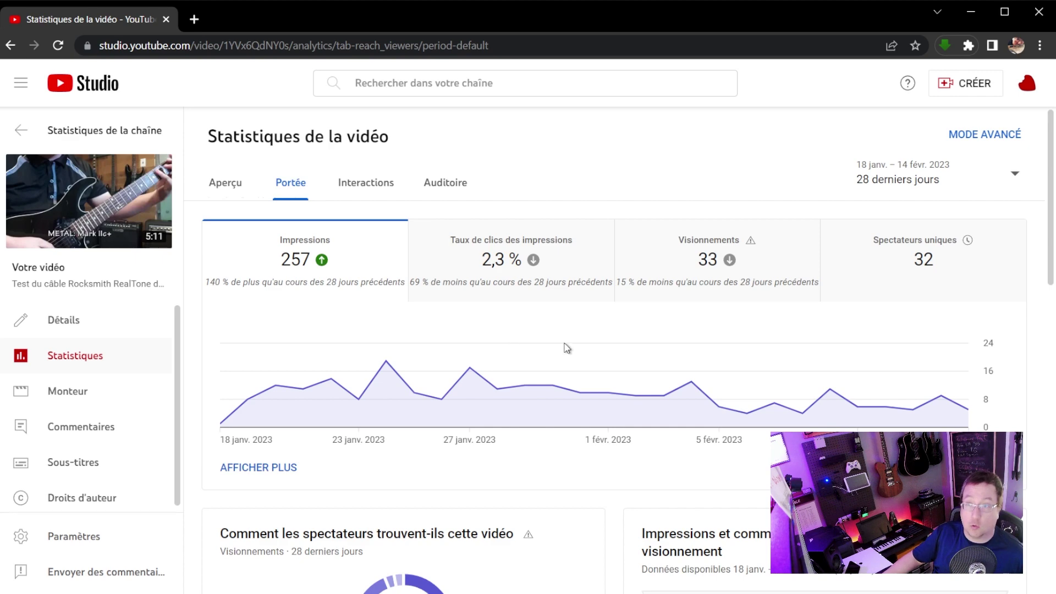
# Return to the channel statistics and review the audience section, including the chart of regular and new viewers
pyautogui.hotkey('alt', 'Left')
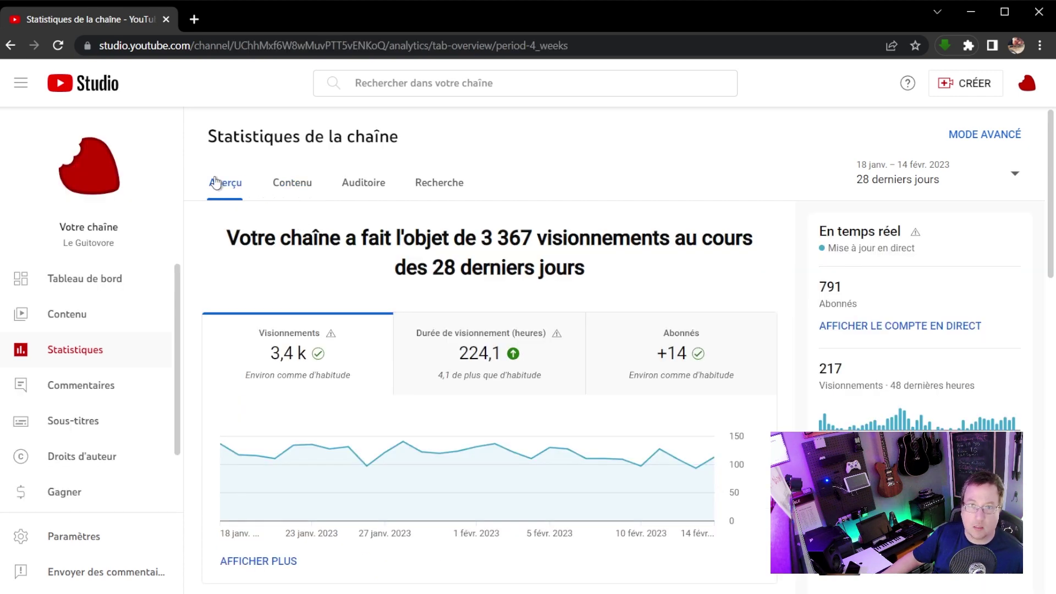
pyautogui.click(366, 189)
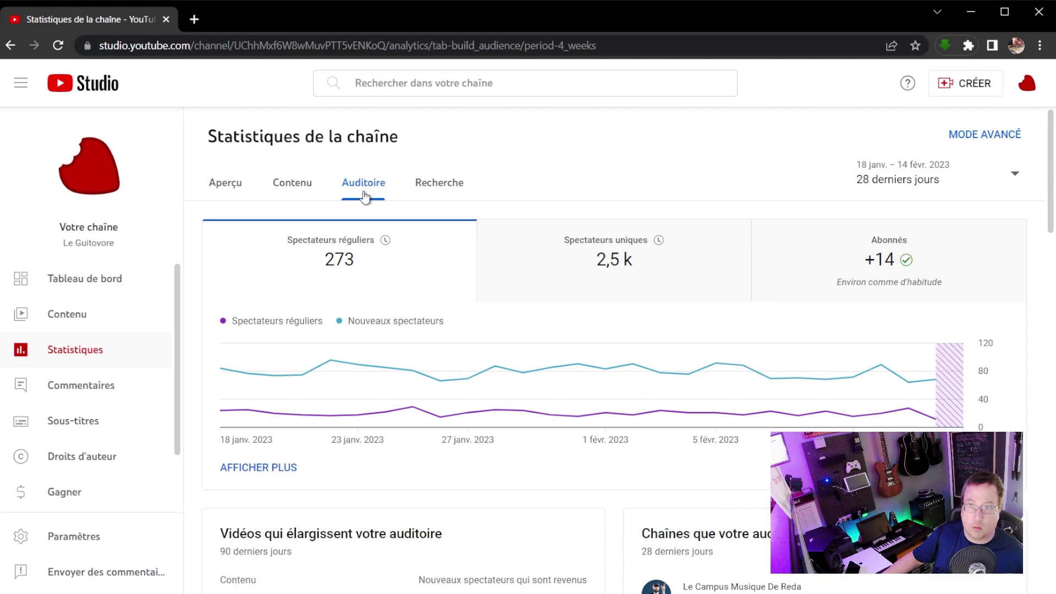
pyautogui.scroll(-4, 352, 253)
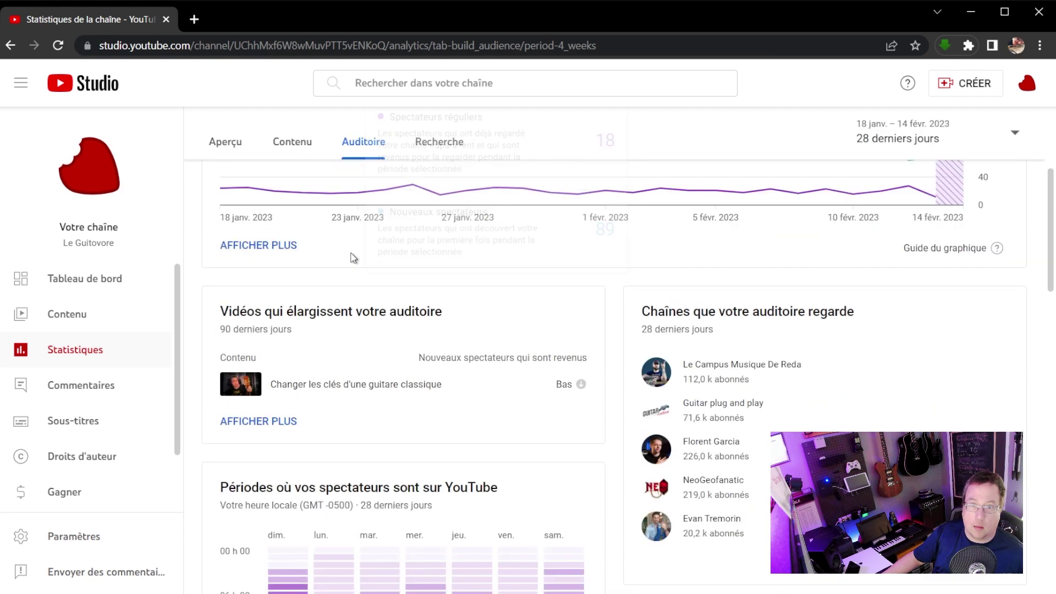
pyautogui.scroll(1, 286, 289)
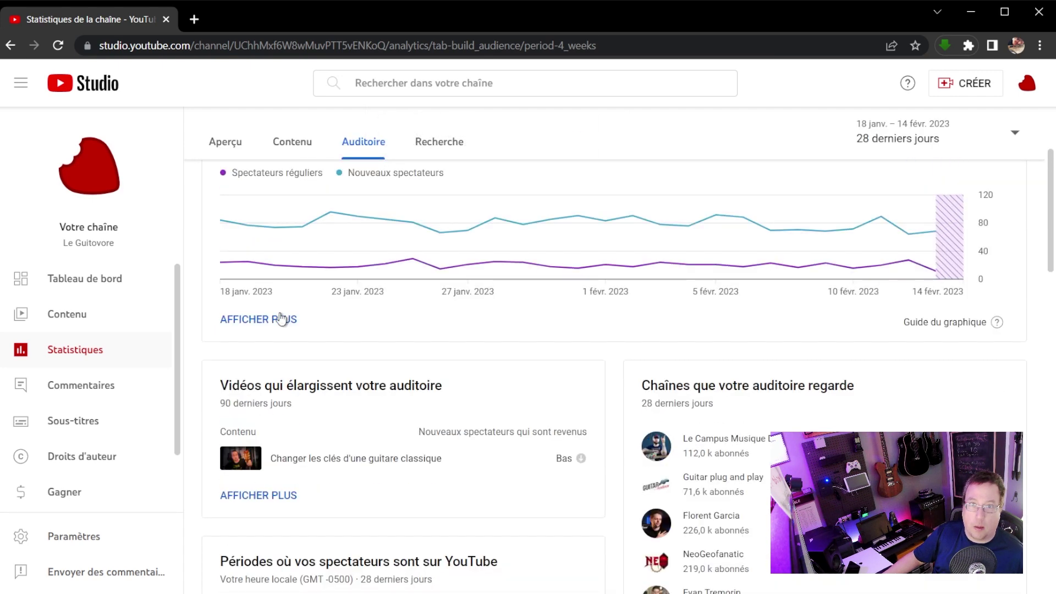
# Open the detailed audience report and compare regular and new viewers for each video over the last 28 days
pyautogui.click(279, 322)
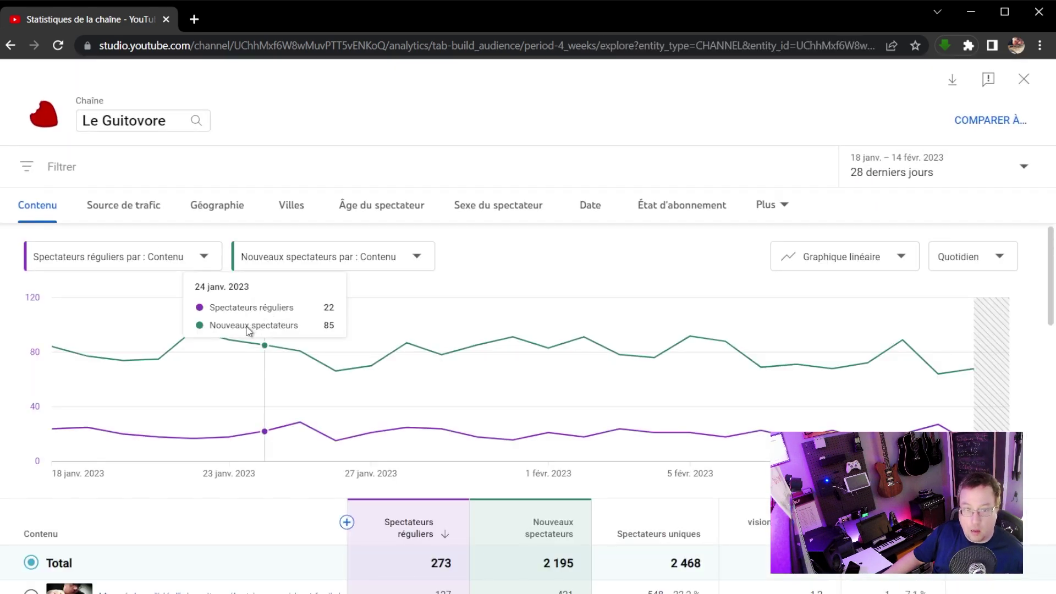
pyautogui.scroll(-1, 246, 331)
pyautogui.scroll(-1, 246, 332)
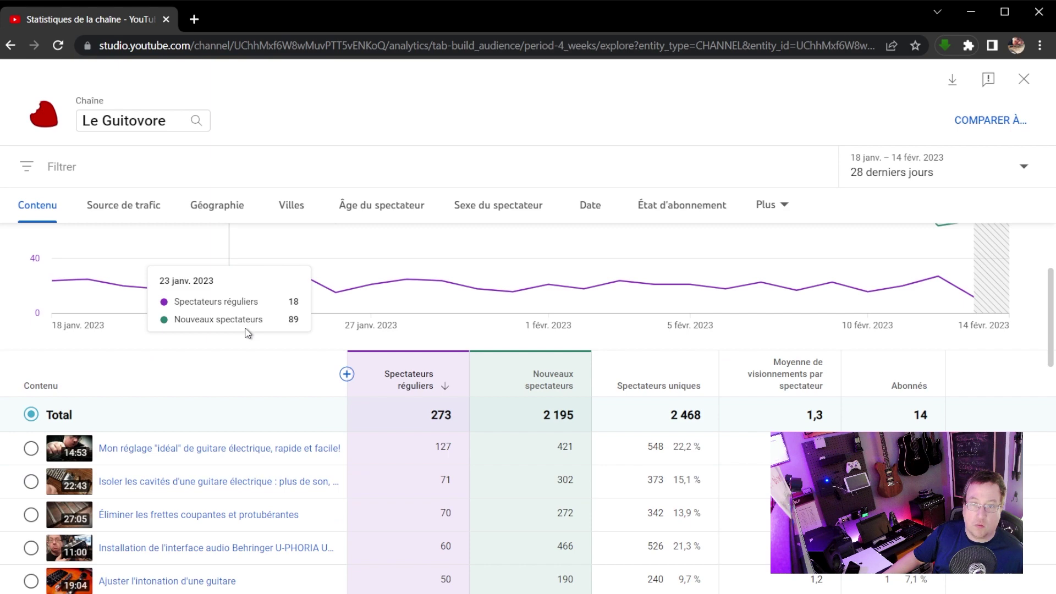
pyautogui.scroll(2, 247, 331)
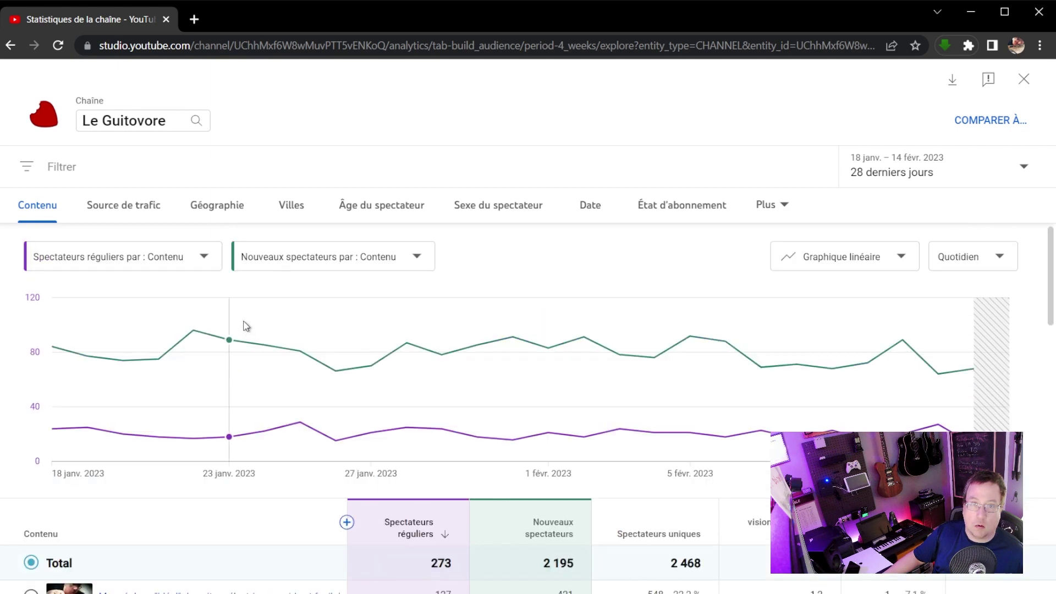
# Break the channel's detailed report down by traffic source and review the views each source brings
pyautogui.click(132, 212)
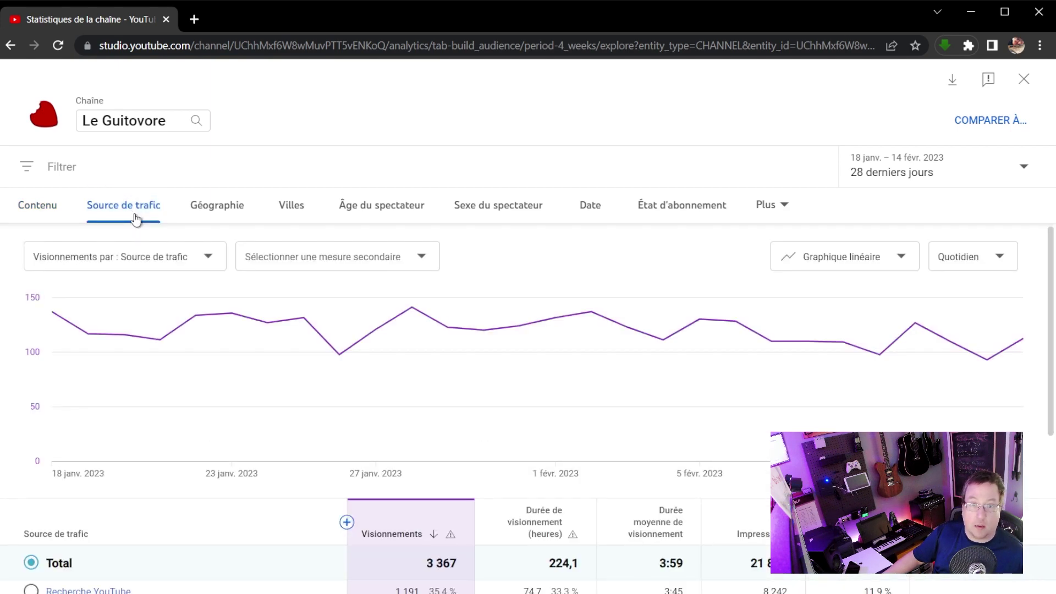
pyautogui.scroll(-1, 251, 337)
pyautogui.scroll(-2, 248, 332)
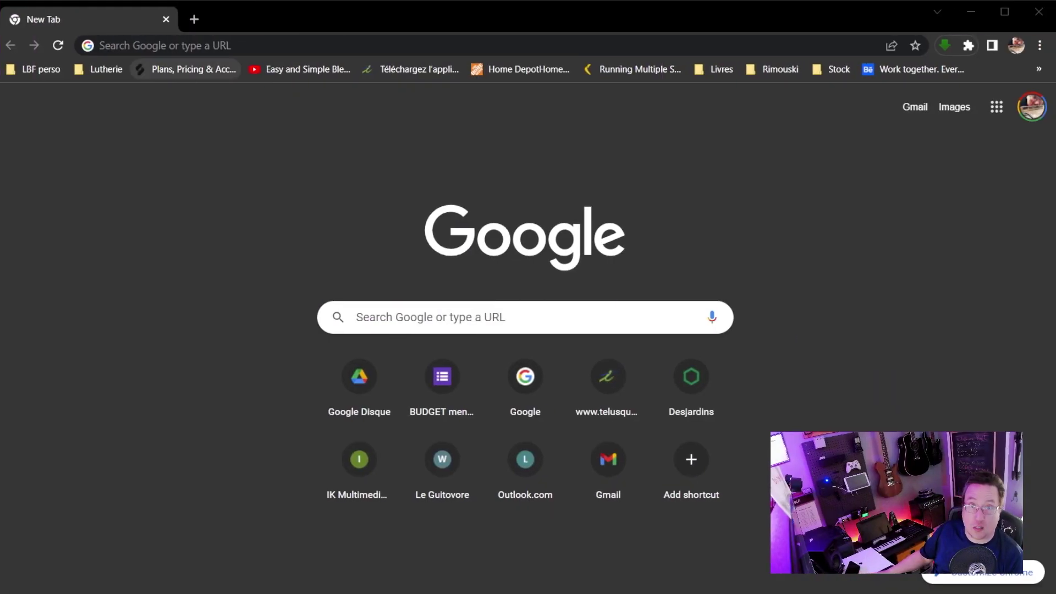
# Go to facebook.com and switch from the personal profile to the La Boîte Flexible page
pyautogui.click(205, 48)
pyautogui.write('facebook.com')
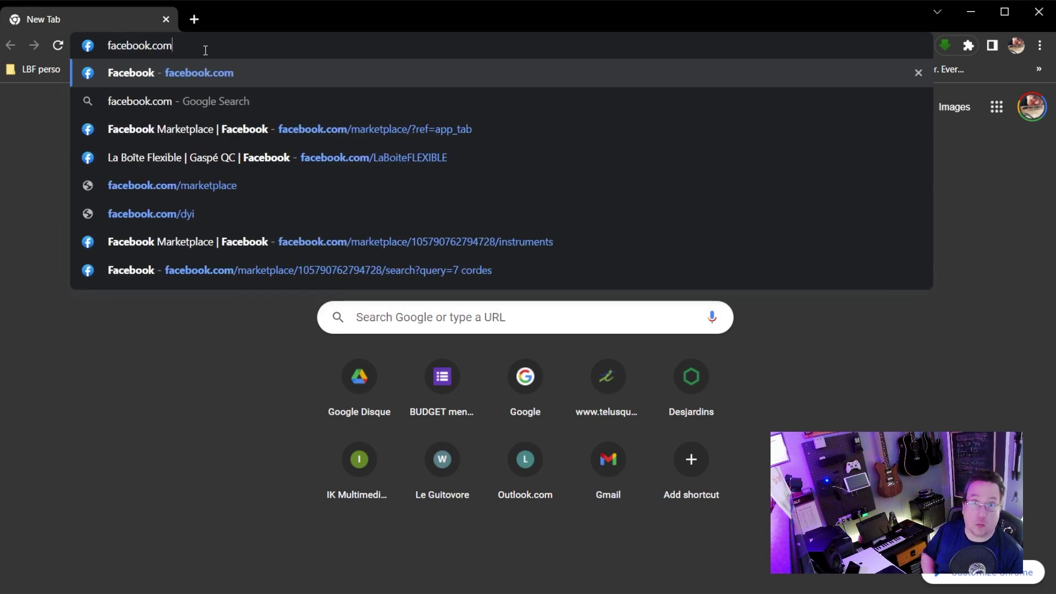
pyautogui.press('Return')
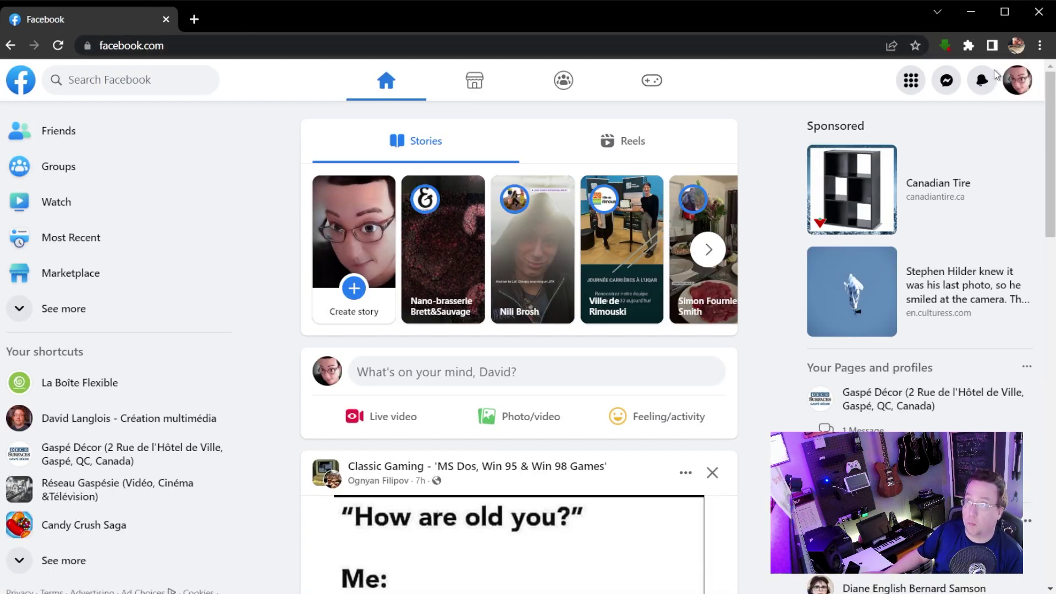
pyautogui.click(1021, 81)
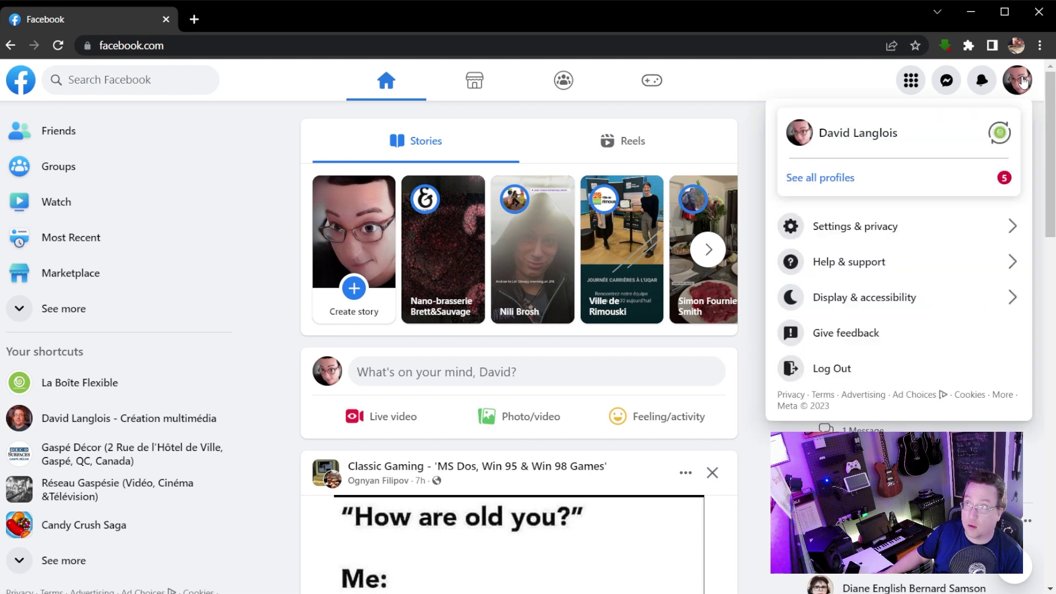
pyautogui.click(1000, 134)
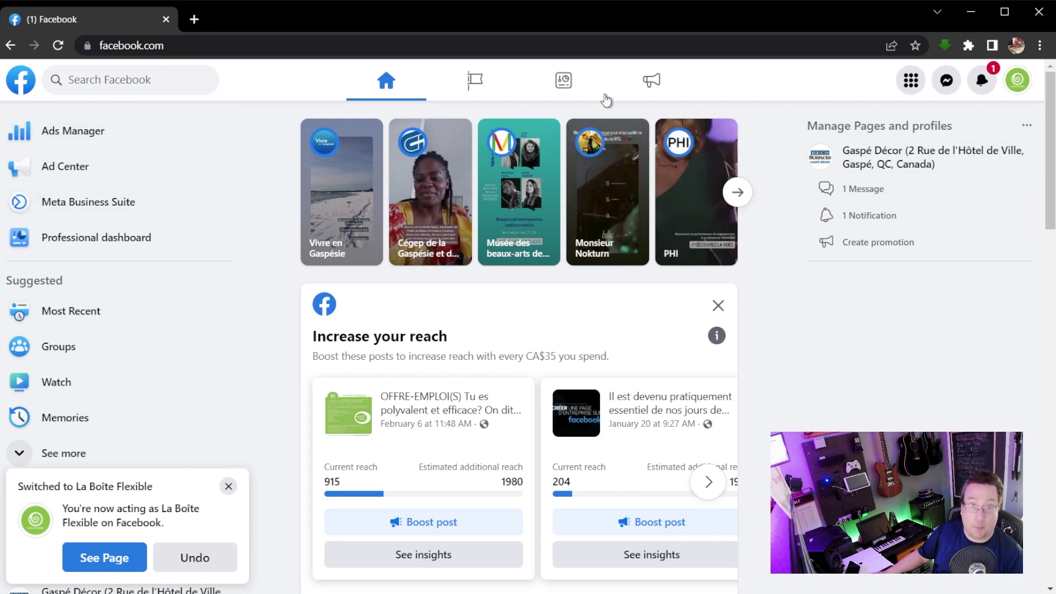
# Open Meta Business Suite for the La Boîte Flexible page and go to its Insights
pyautogui.scroll(-4, 262, 193)
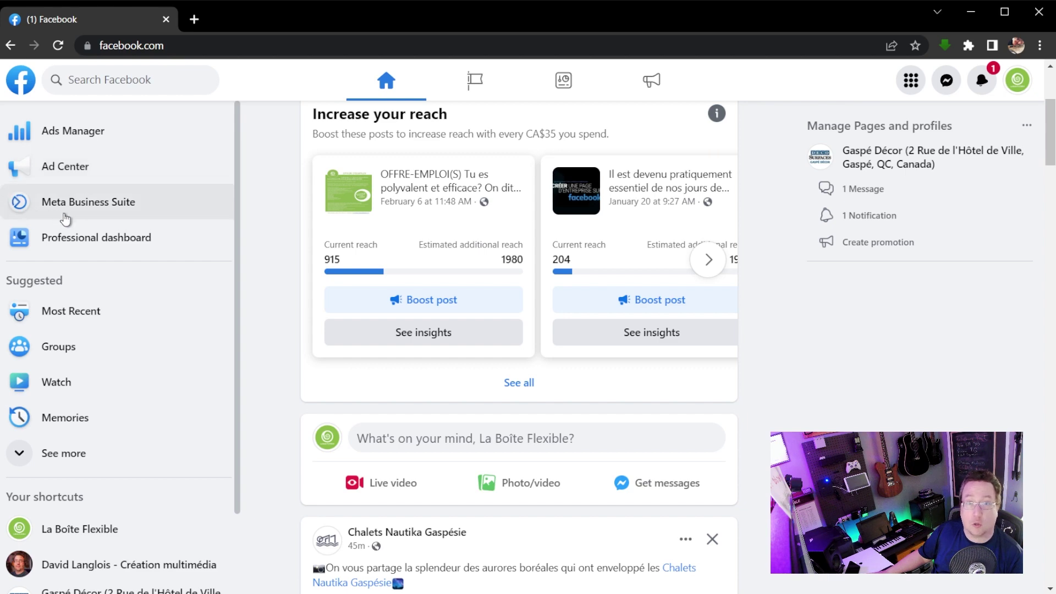
pyautogui.click(151, 219)
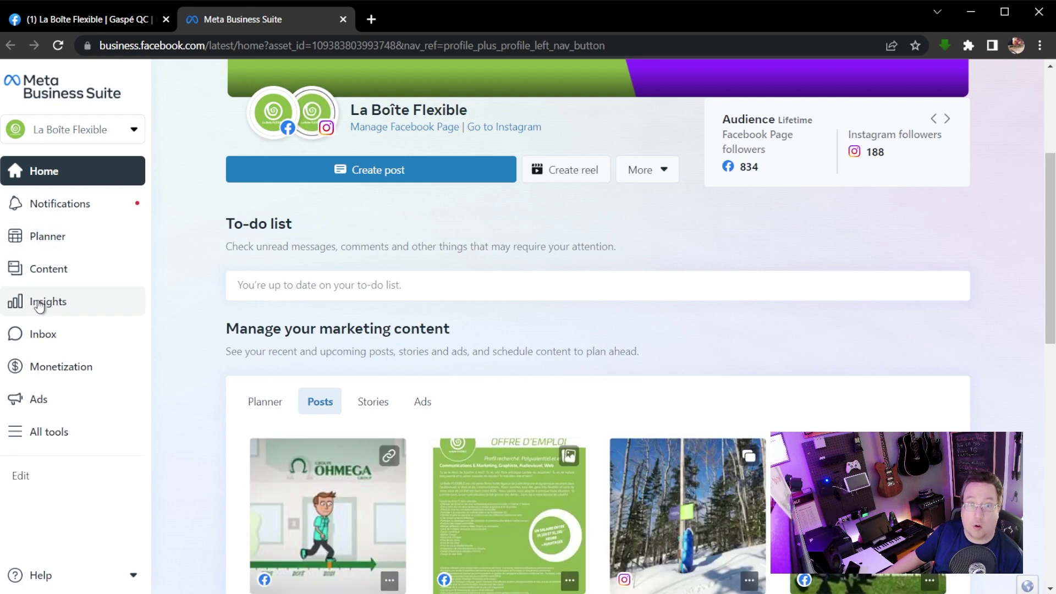
pyautogui.click(39, 303)
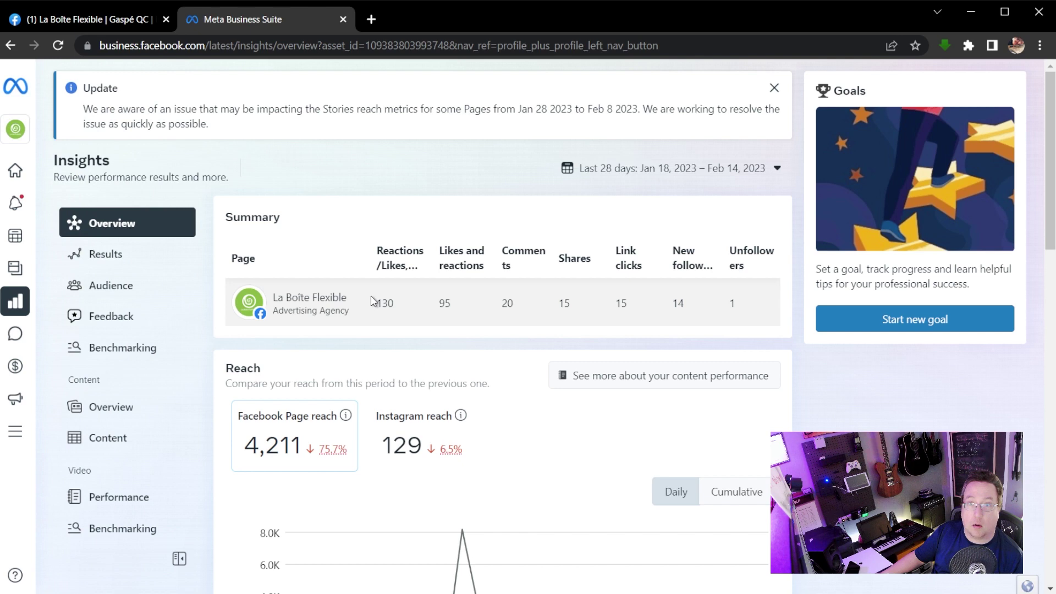
# Review the Insights overview, covering Facebook and Instagram reach, growth suggestions, new followers and unfollowers
pyautogui.scroll(-4, 373, 300)
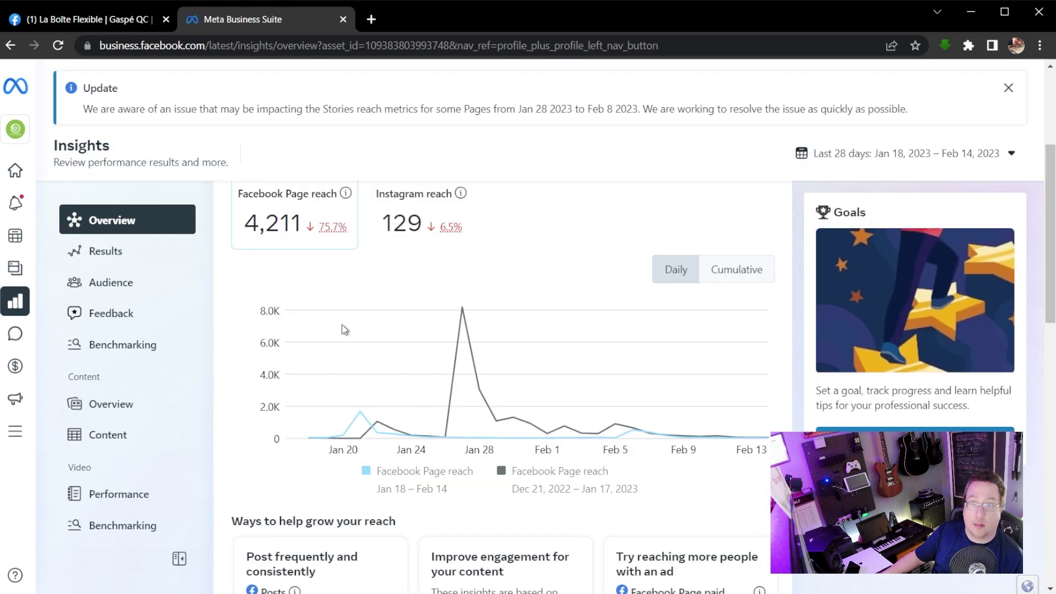
pyautogui.scroll(-1, 344, 329)
pyautogui.scroll(2, 382, 328)
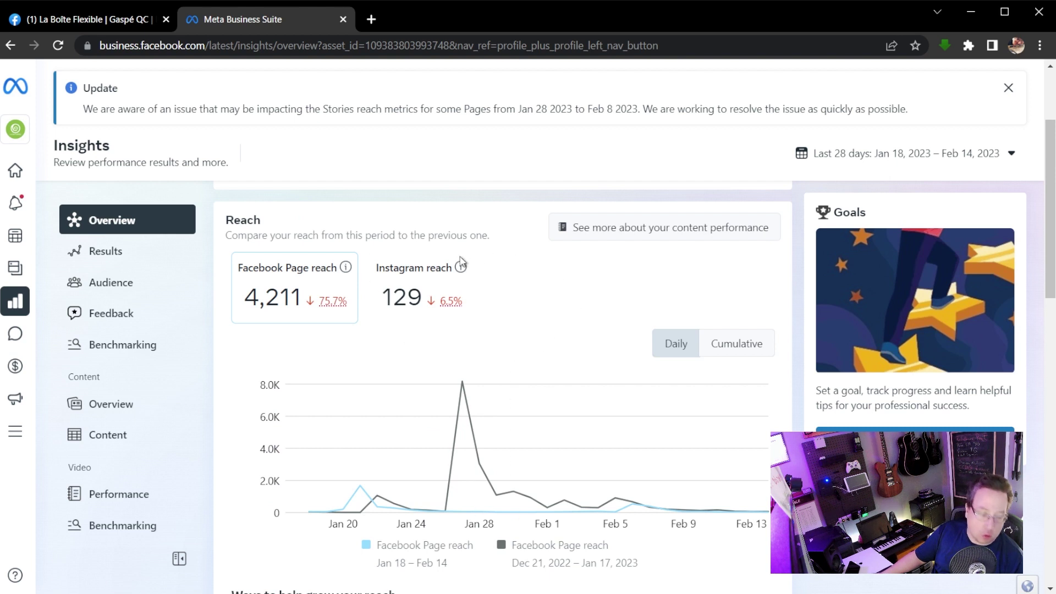
pyautogui.moveTo(525, 367)
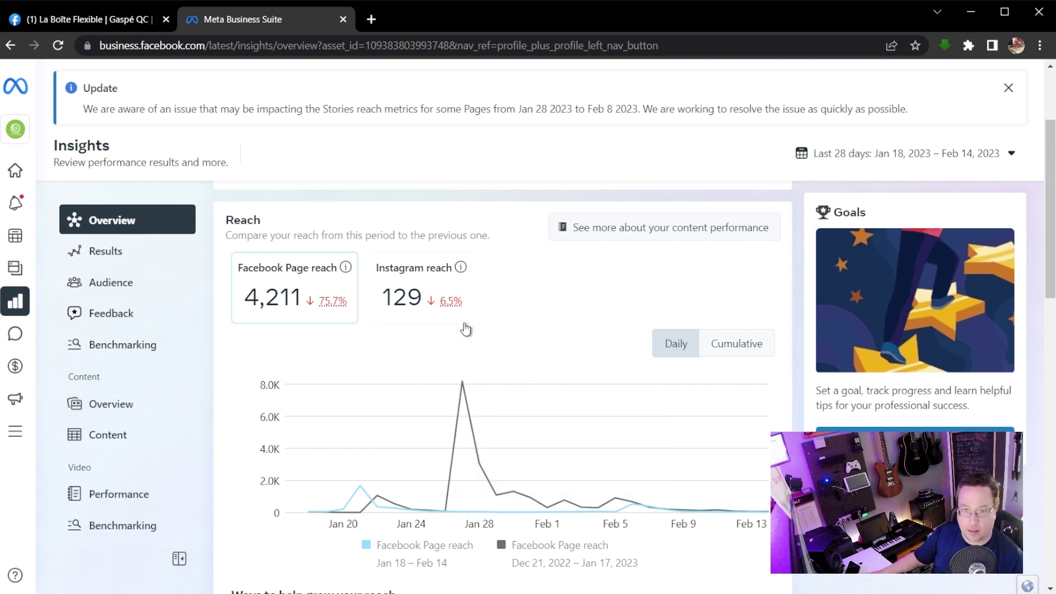
pyautogui.scroll(-8, 565, 378)
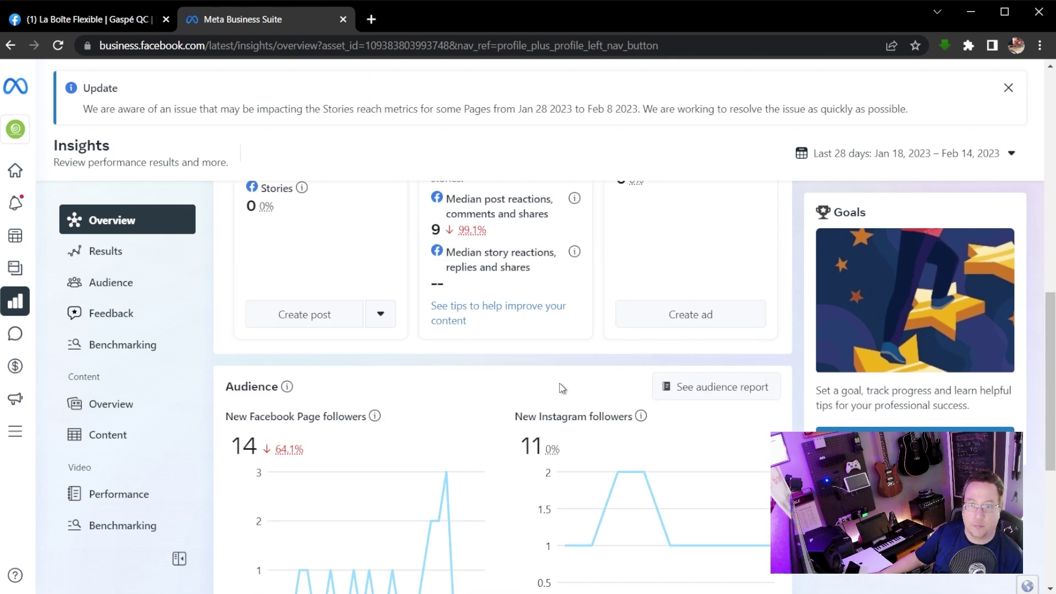
pyautogui.scroll(-6, 562, 388)
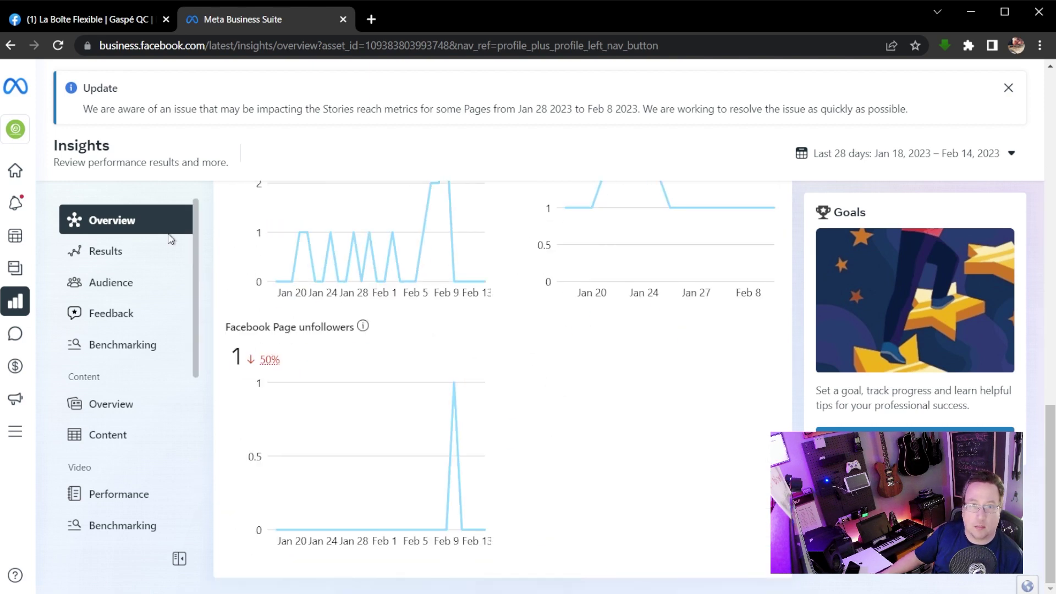
# Examine the Insights results for Facebook and Instagram reach, page and profile visits, and new likes and follows
pyautogui.click(119, 254)
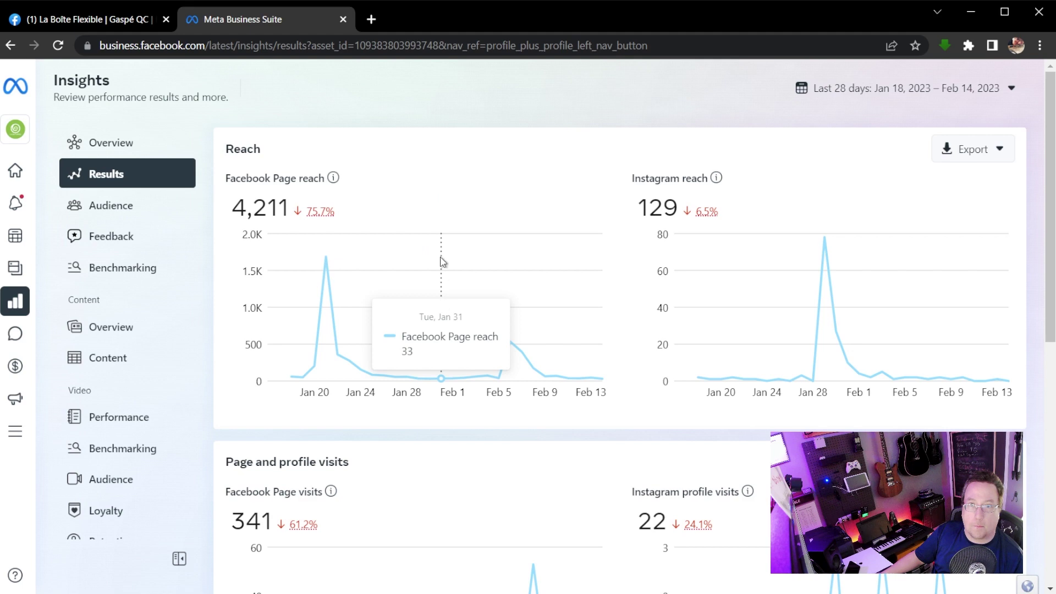
pyautogui.moveTo(847, 279)
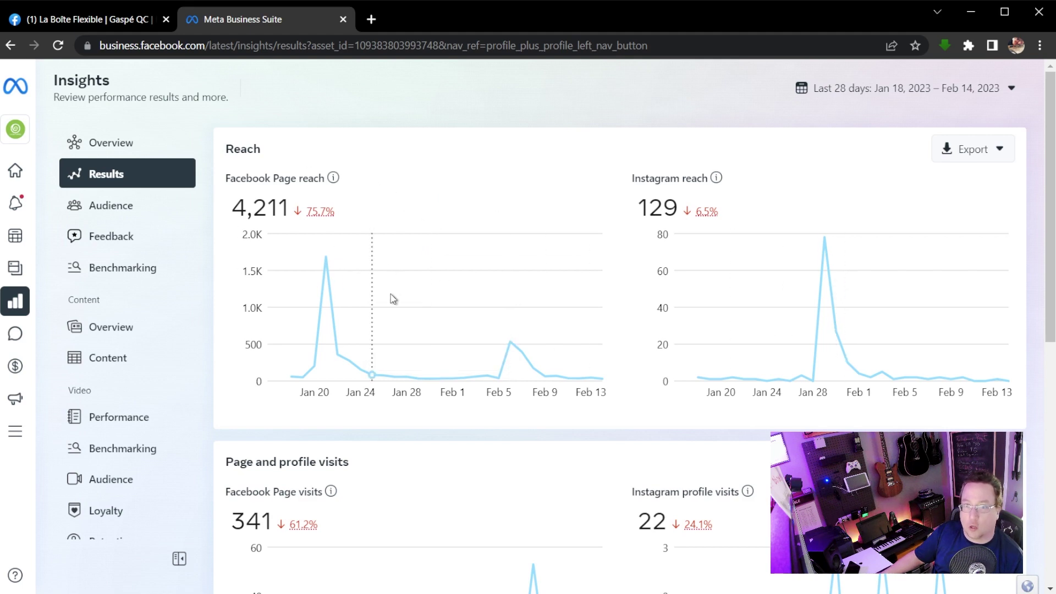
pyautogui.scroll(-4, 393, 348)
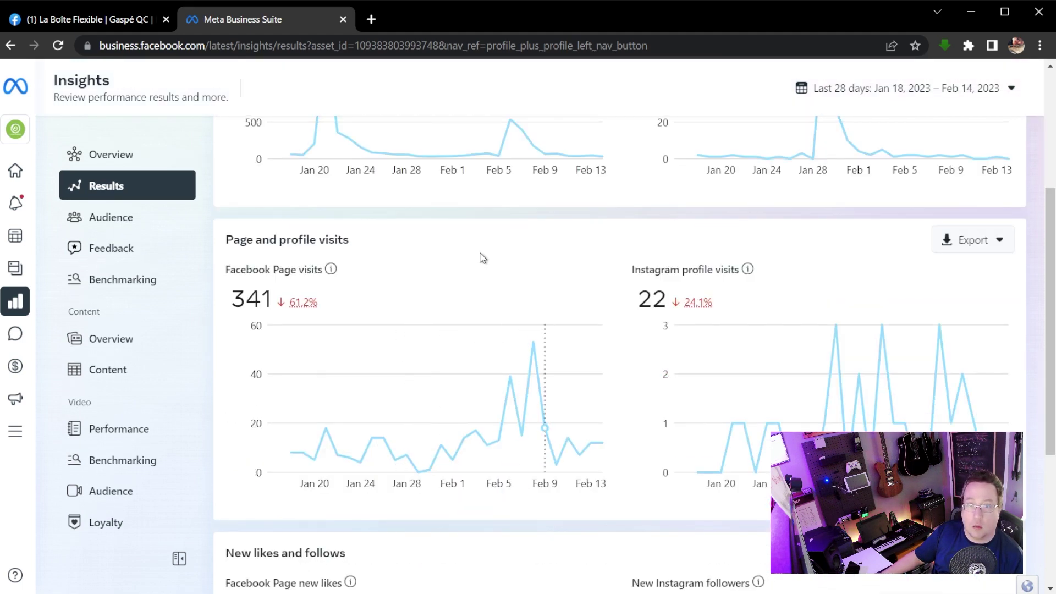
pyautogui.scroll(-3, 596, 419)
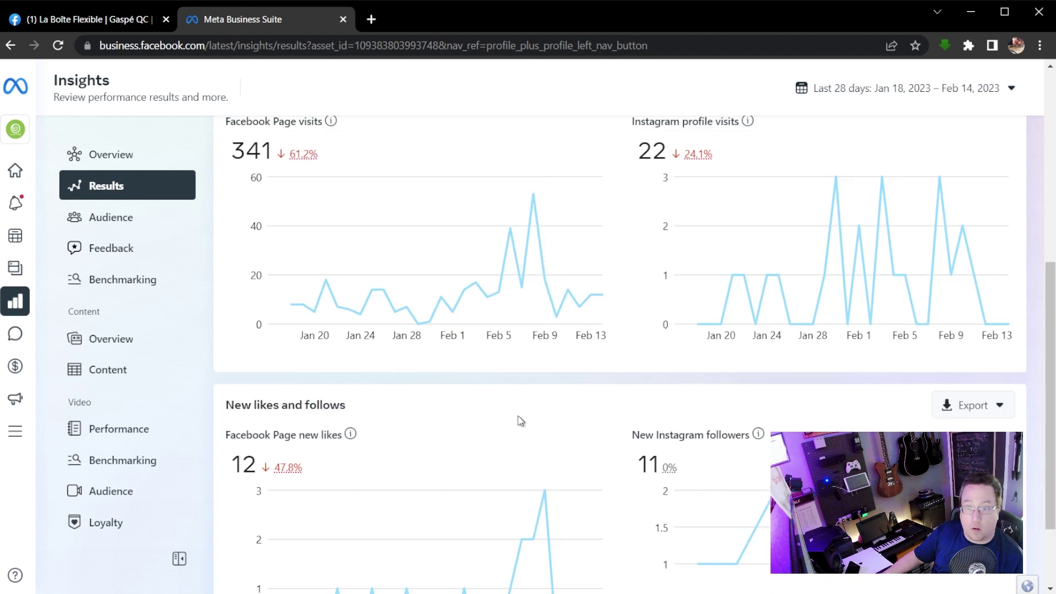
pyautogui.scroll(-2, 521, 421)
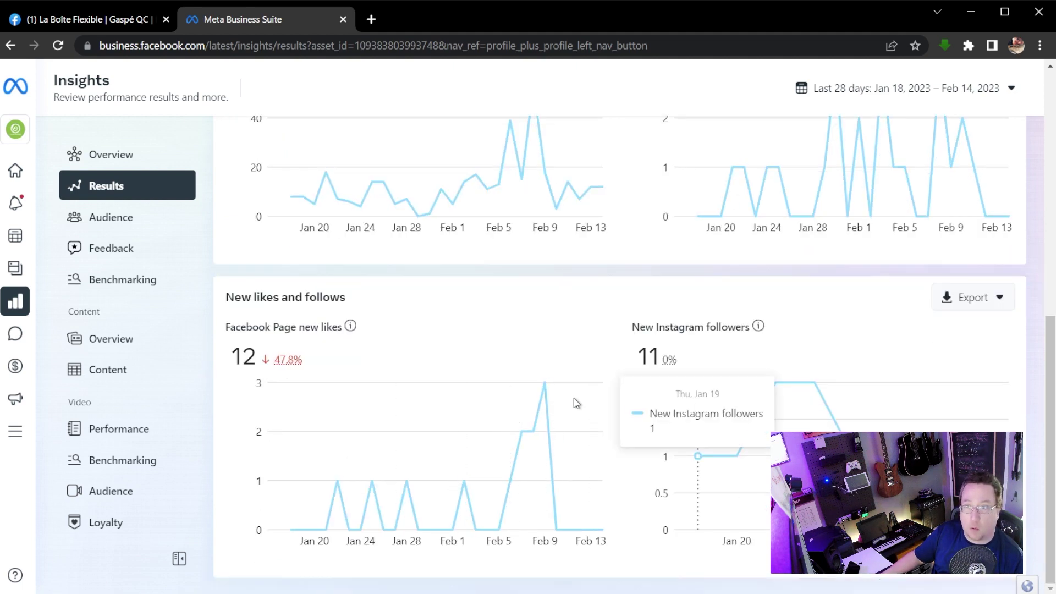
# Examine the current audience of the Facebook page and Instagram account by age and gender, top cities and top countries
pyautogui.click(109, 217)
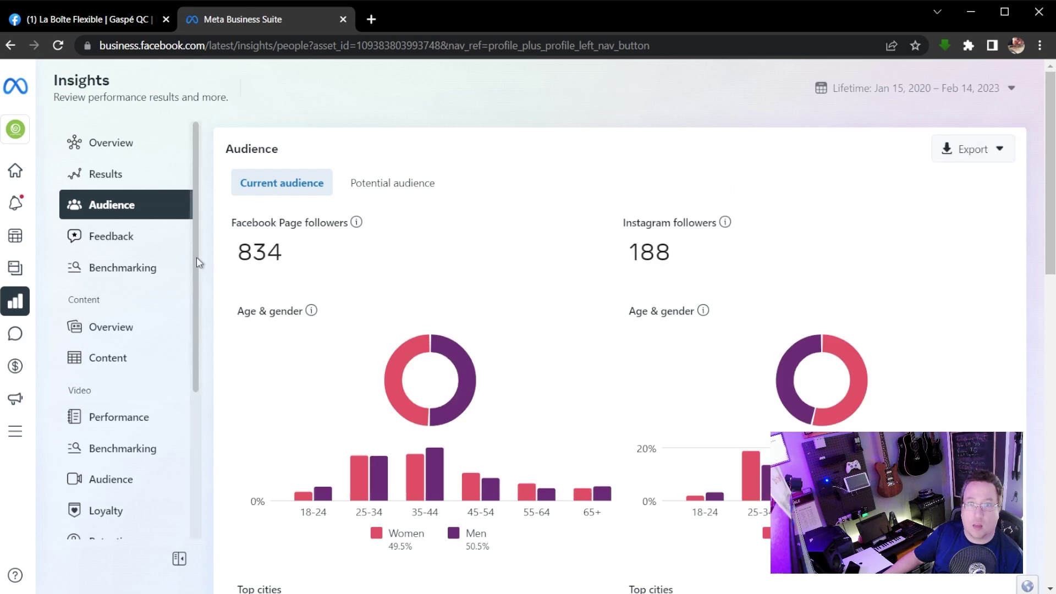
pyautogui.scroll(-1, 429, 352)
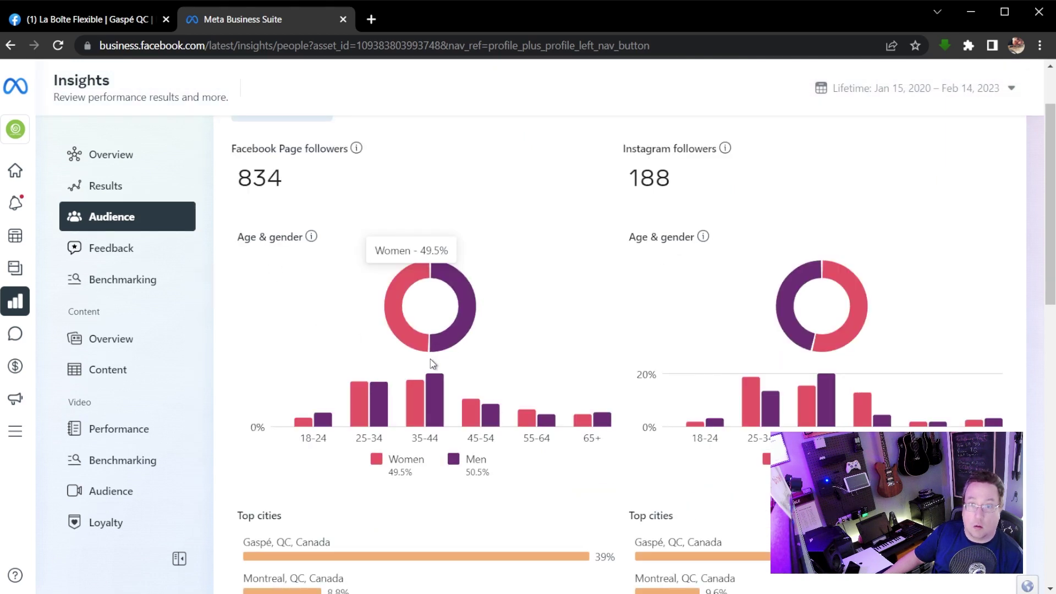
pyautogui.scroll(-1, 432, 363)
pyautogui.scroll(-3, 431, 357)
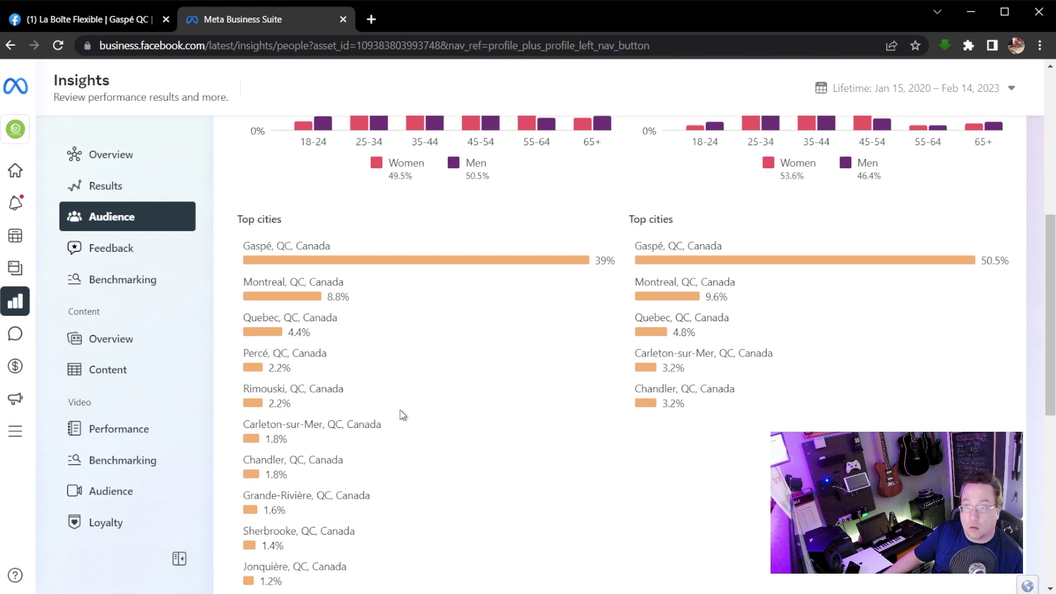
pyautogui.scroll(-6, 600, 440)
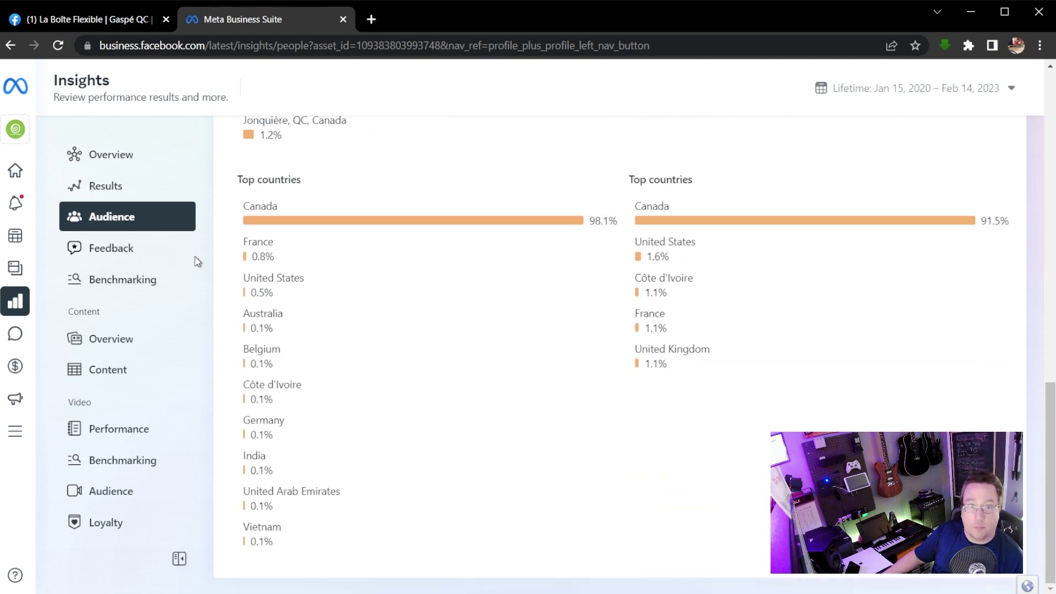
# Look through the content insights and examine the video Performance insights, including the daily minutes viewed compared with the previous period
pyautogui.click(127, 344)
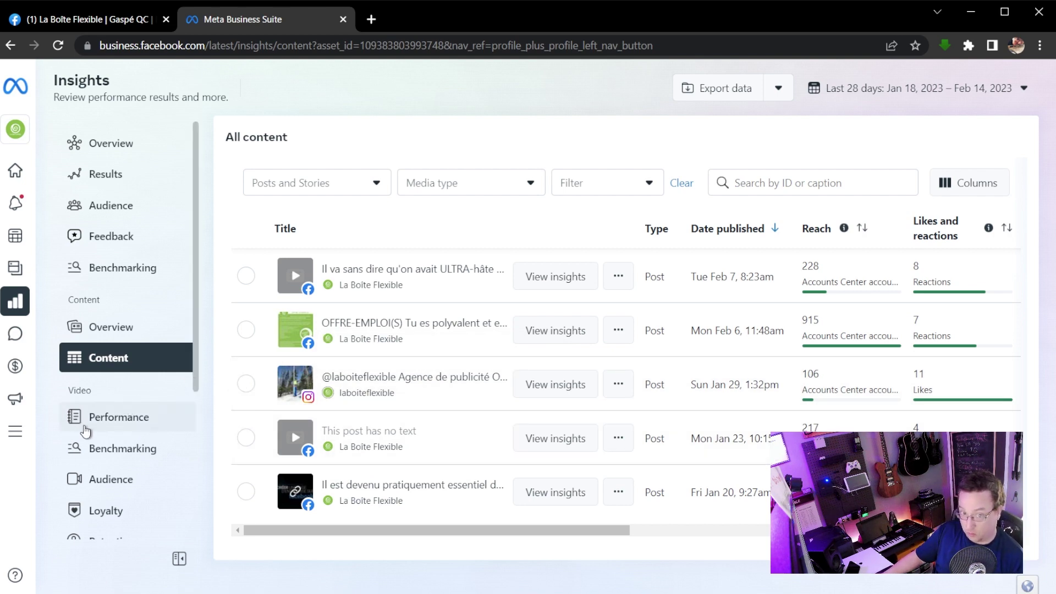
pyautogui.scroll(-1, 85, 431)
pyautogui.click(123, 346)
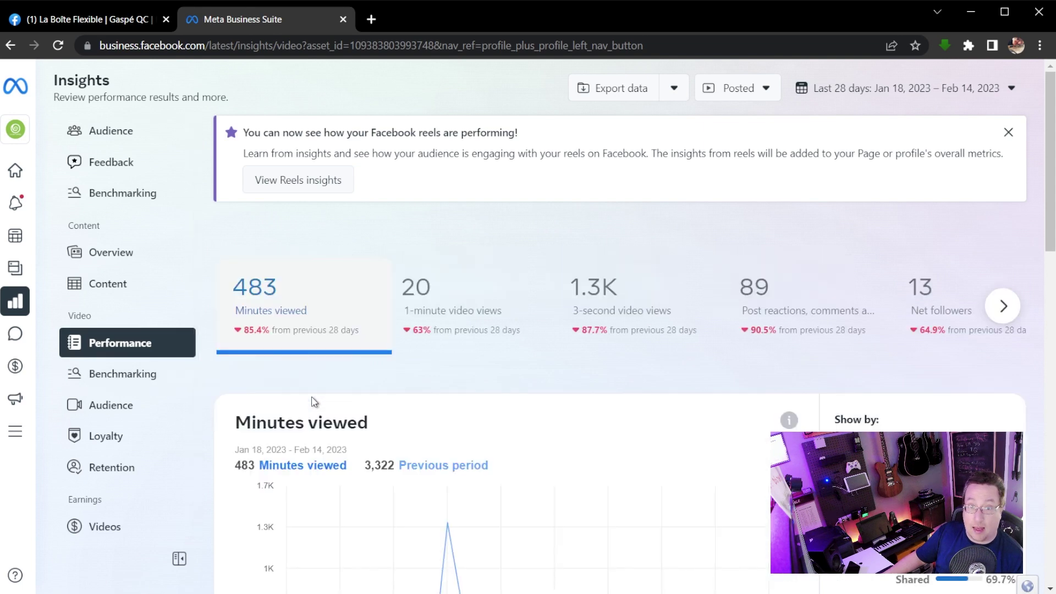
pyautogui.scroll(-1, 428, 407)
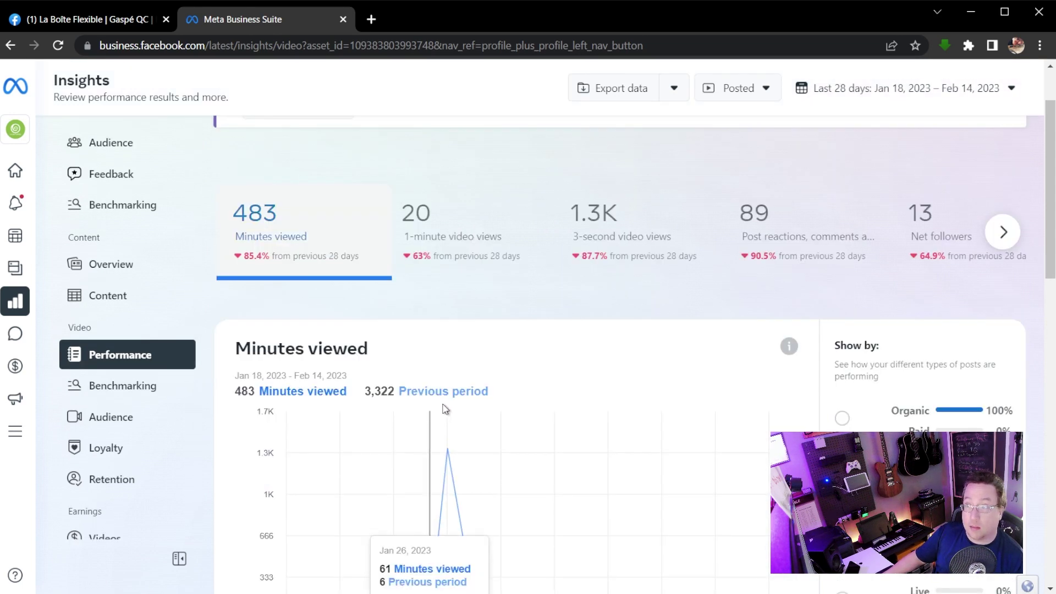
pyautogui.scroll(-2, 511, 425)
pyautogui.scroll(2, 451, 423)
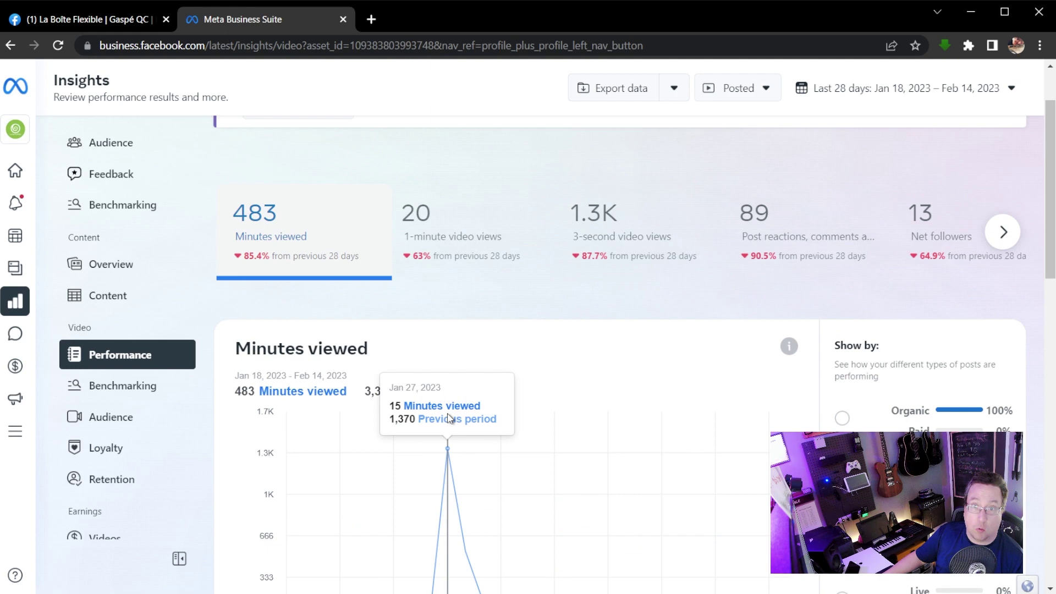
pyautogui.scroll(1, 369, 347)
# Review the top-performing videos by minutes viewed, 1-minute views and 3-second views
pyautogui.scroll(-8, 631, 396)
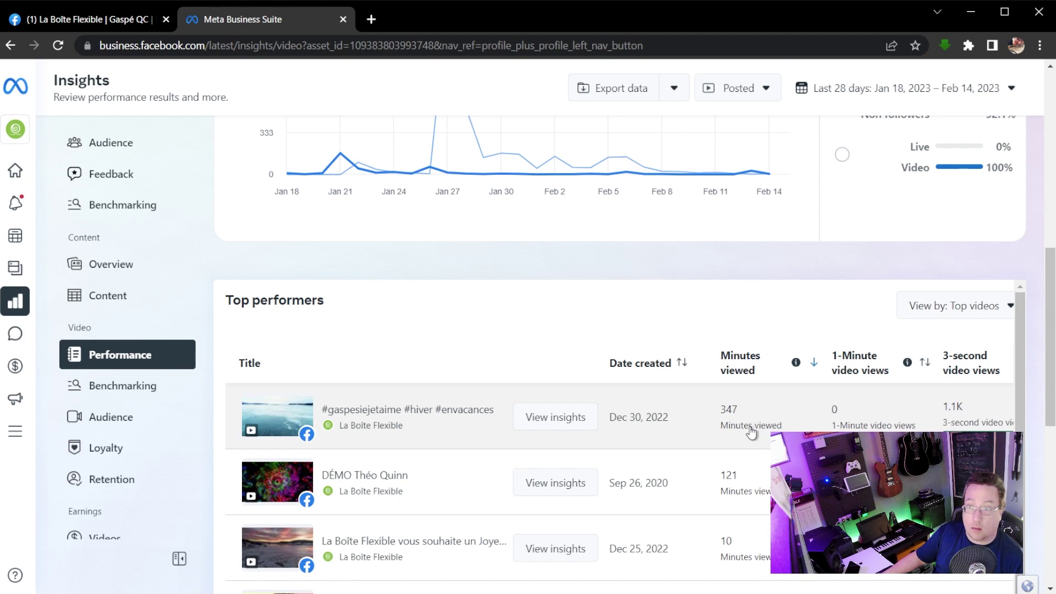
pyautogui.scroll(-1, 750, 432)
pyautogui.scroll(-1, 715, 454)
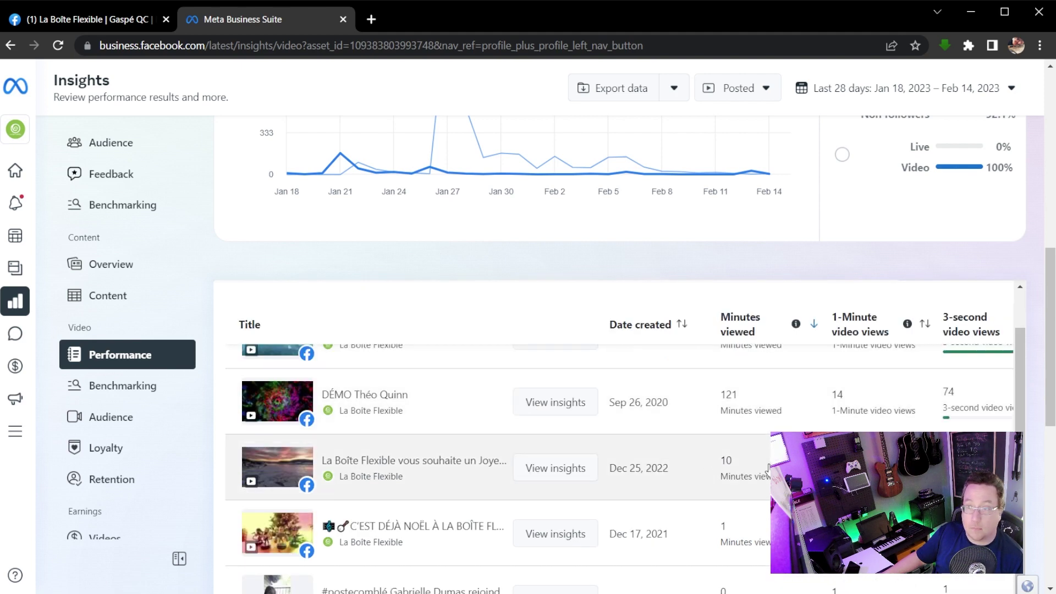
# Examine the video Audience and Retention insights, covering how long people watch and where the views come from
pyautogui.click(103, 423)
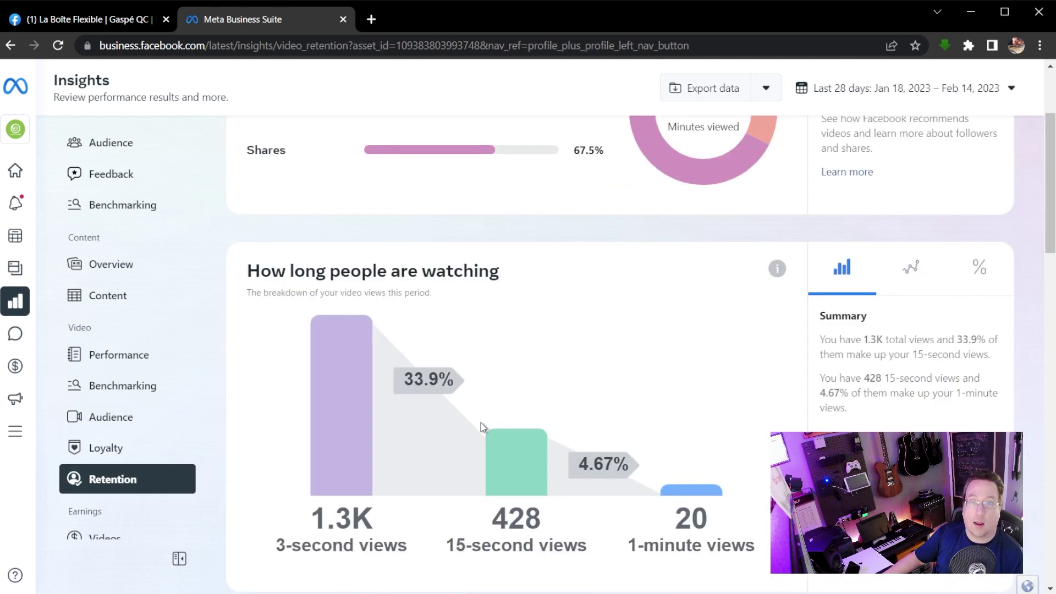
pyautogui.scroll(-1, 482, 428)
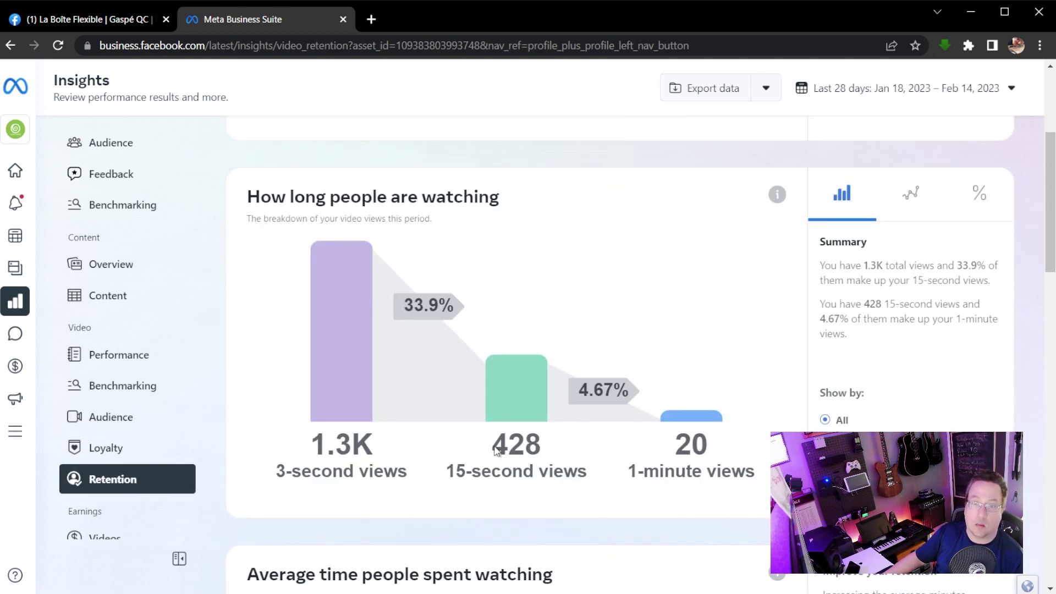
pyautogui.scroll(-1, 495, 451)
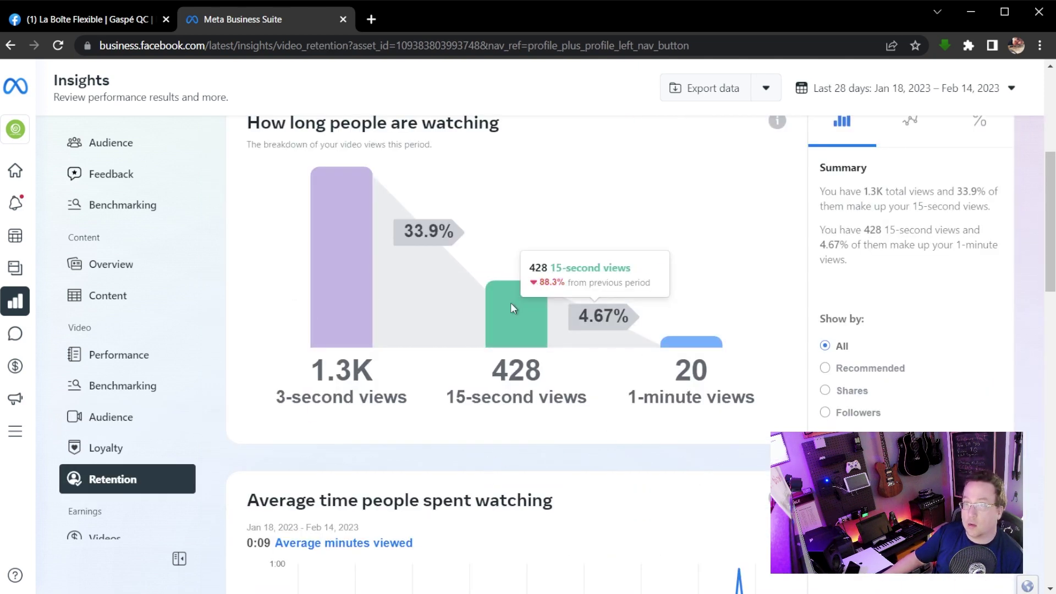
pyautogui.scroll(4, 490, 352)
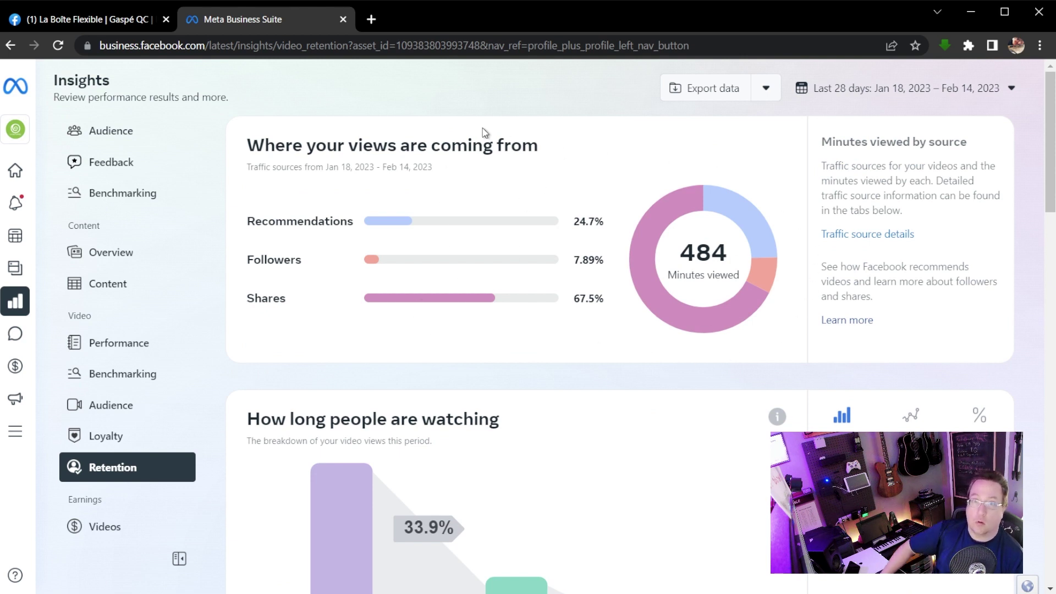
pyautogui.scroll(2, 314, 389)
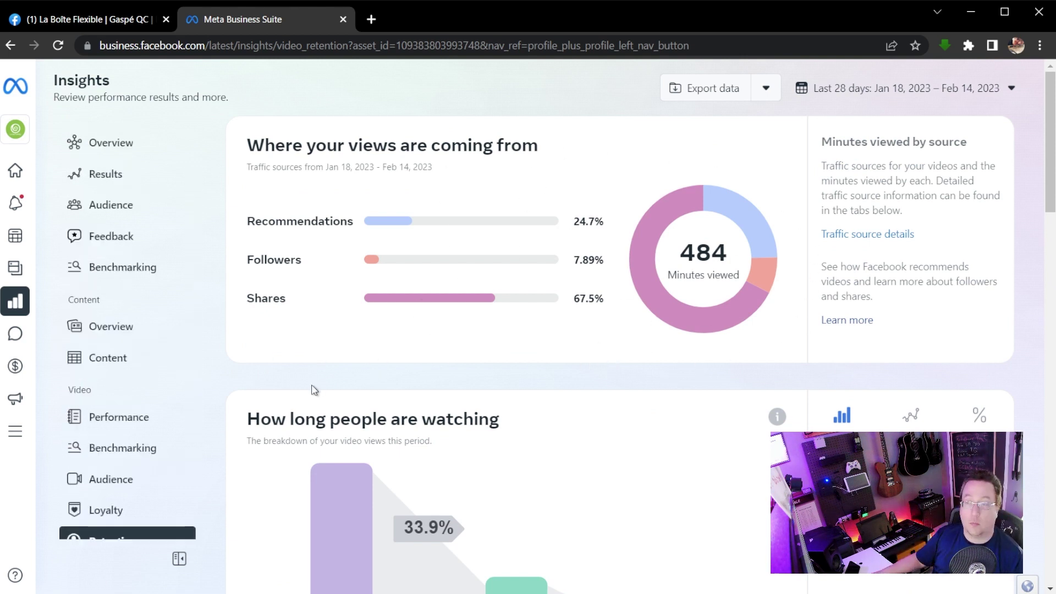